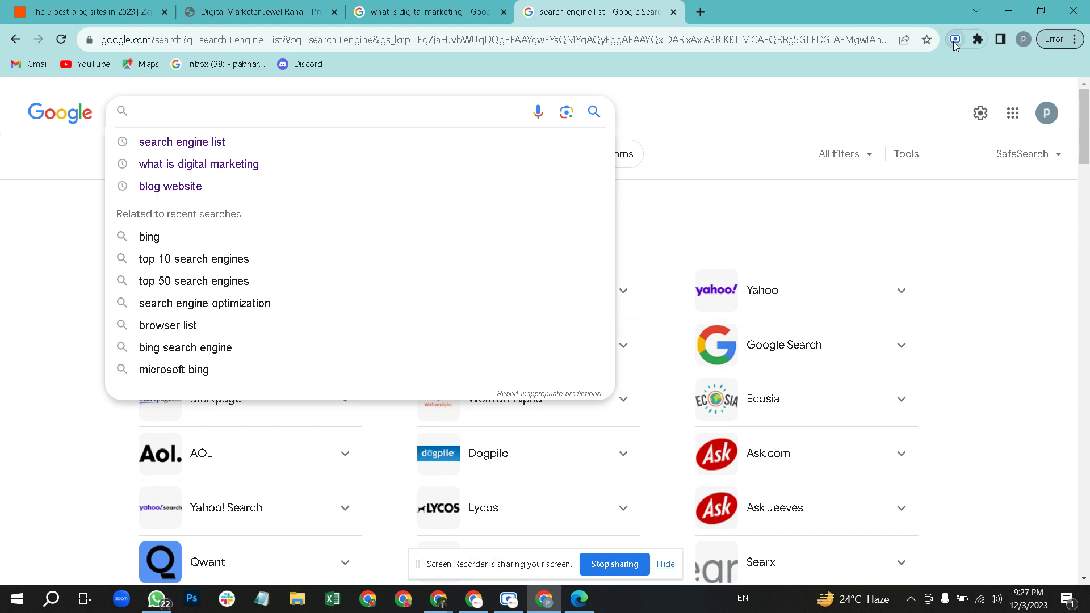
Step: Open the Scre.io recorder, accept its cookie notice, choose screen-only capture with microphone audio, and close it without recording
left_click(955, 40)
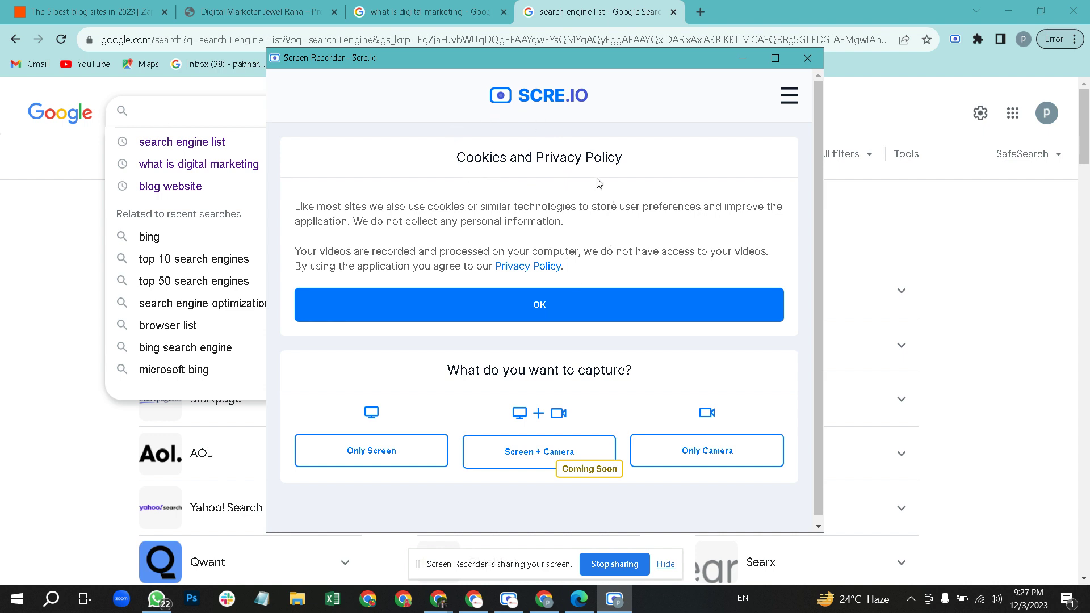
left_click(549, 310)
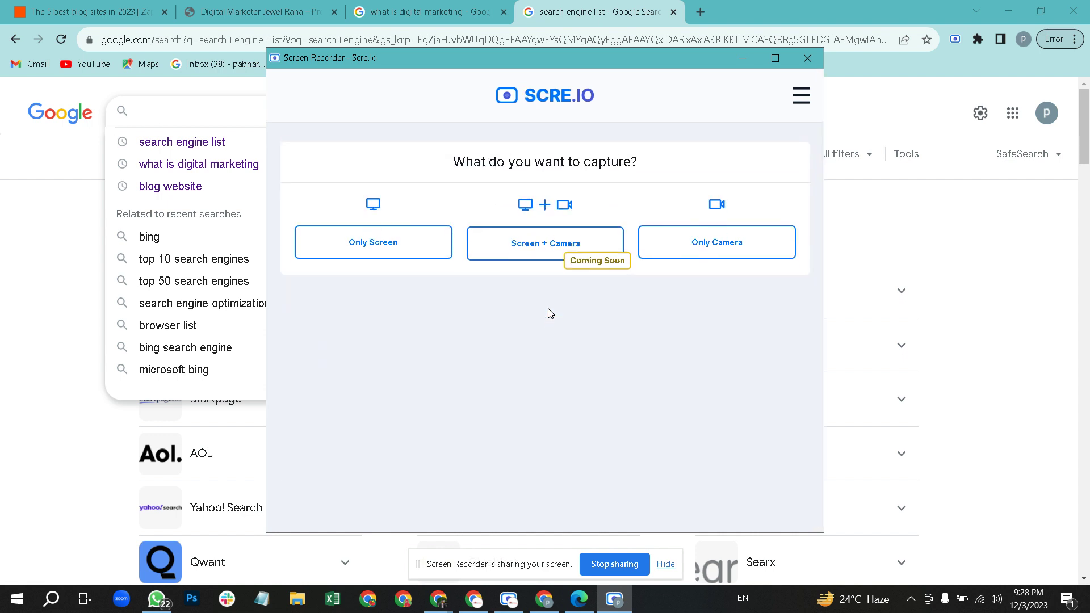
left_click(391, 241)
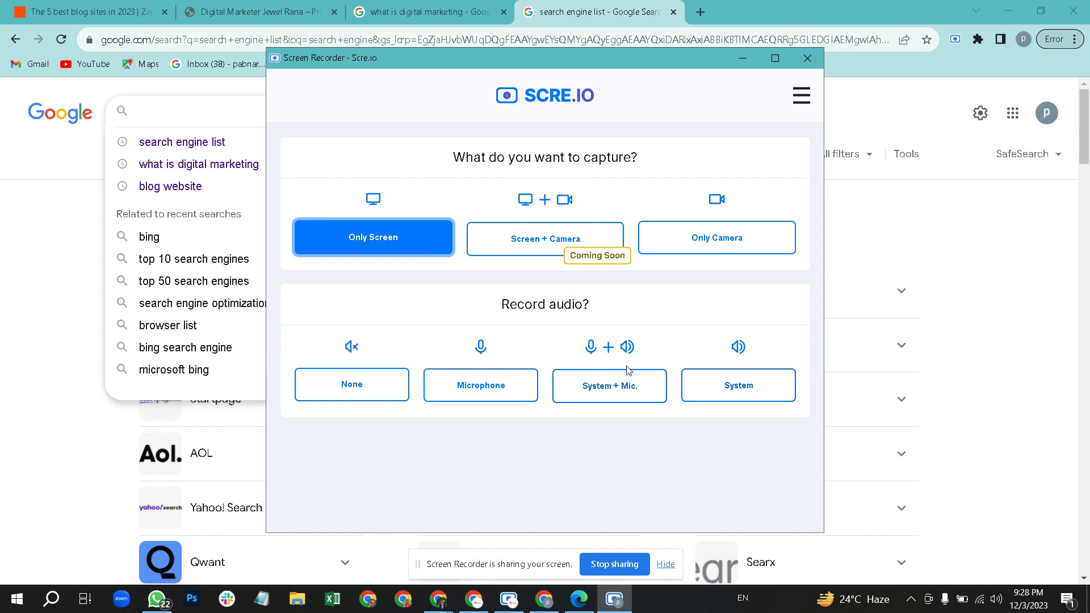
left_click(500, 391)
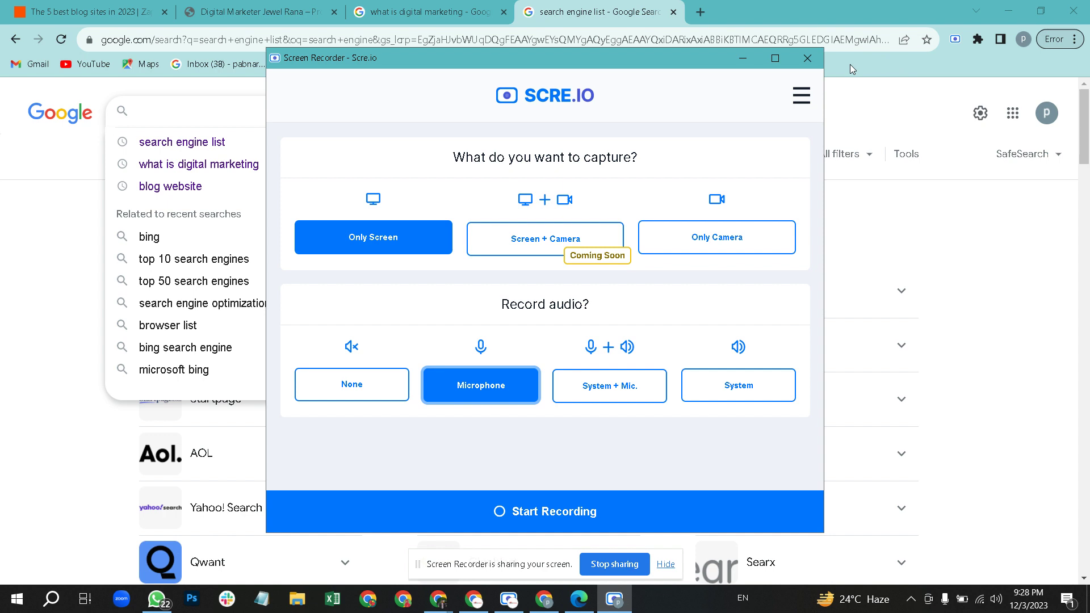
left_click(806, 57)
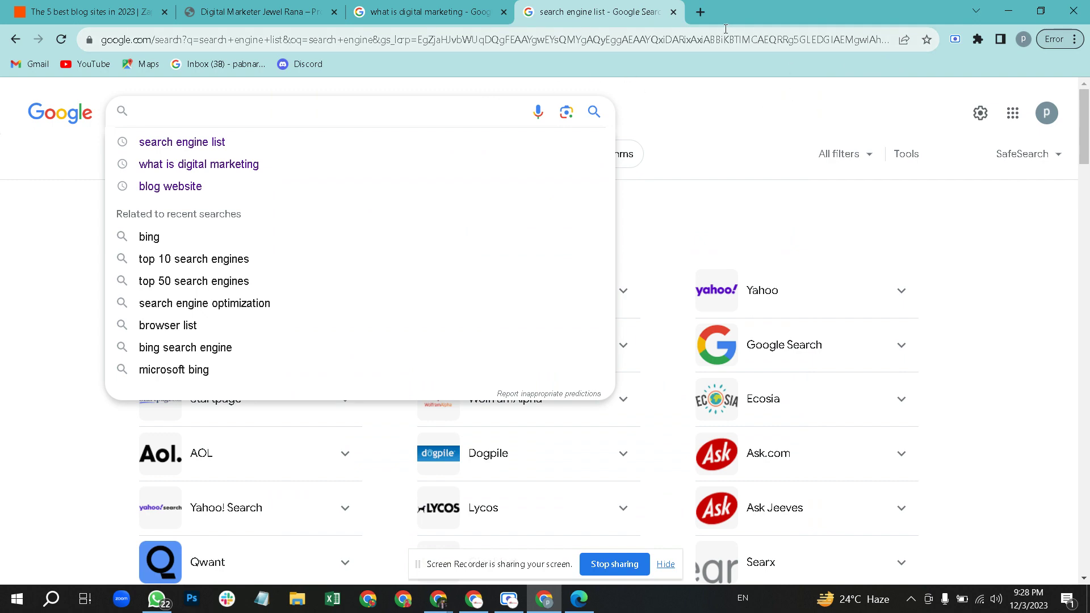
left_click(261, 11)
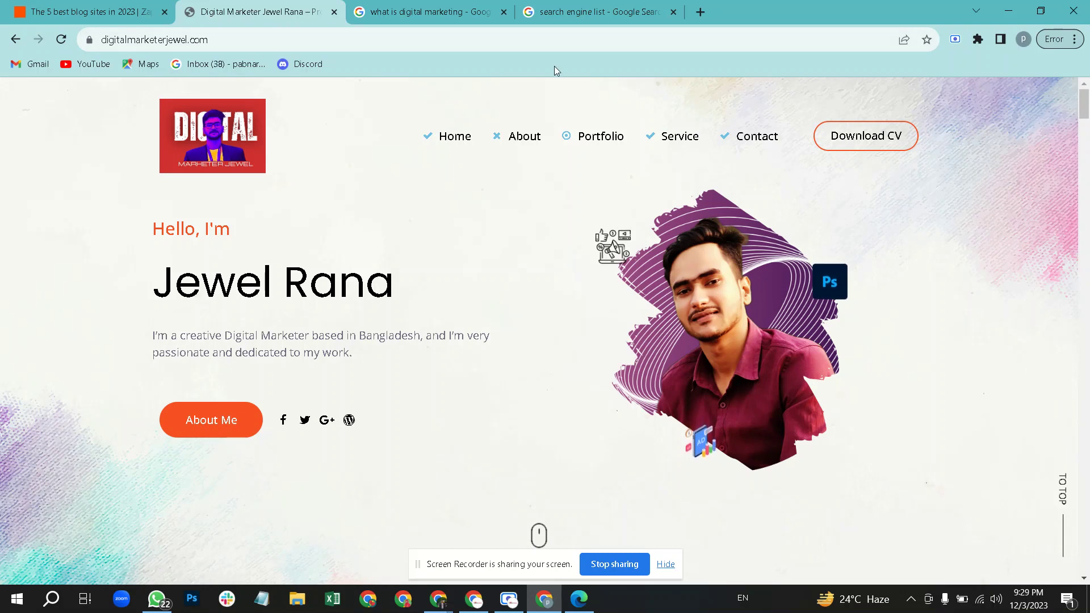
left_click(435, 39)
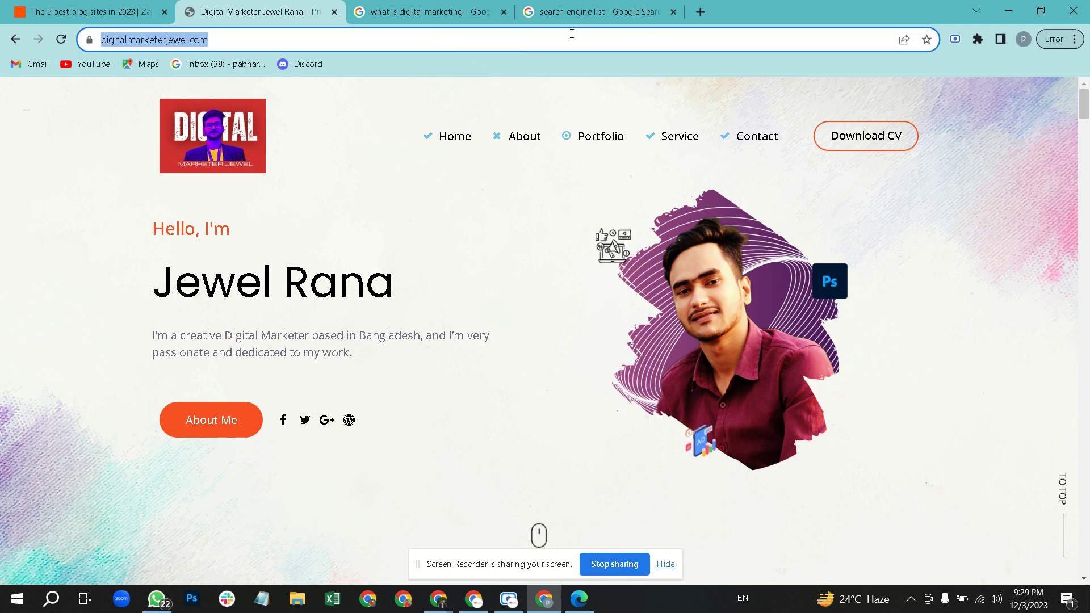
left_click(701, 12)
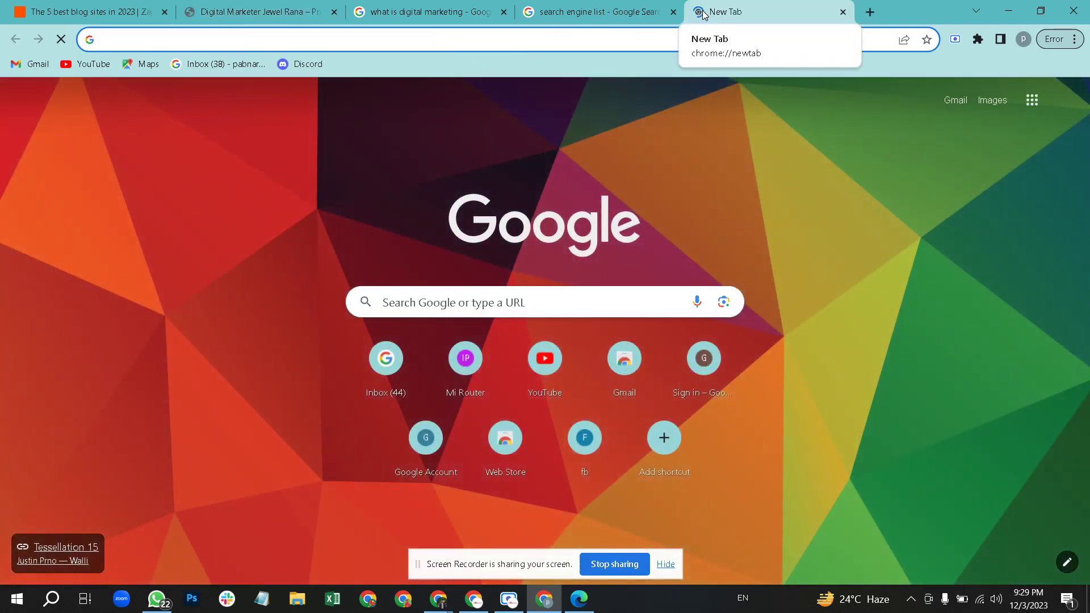
type("www/")
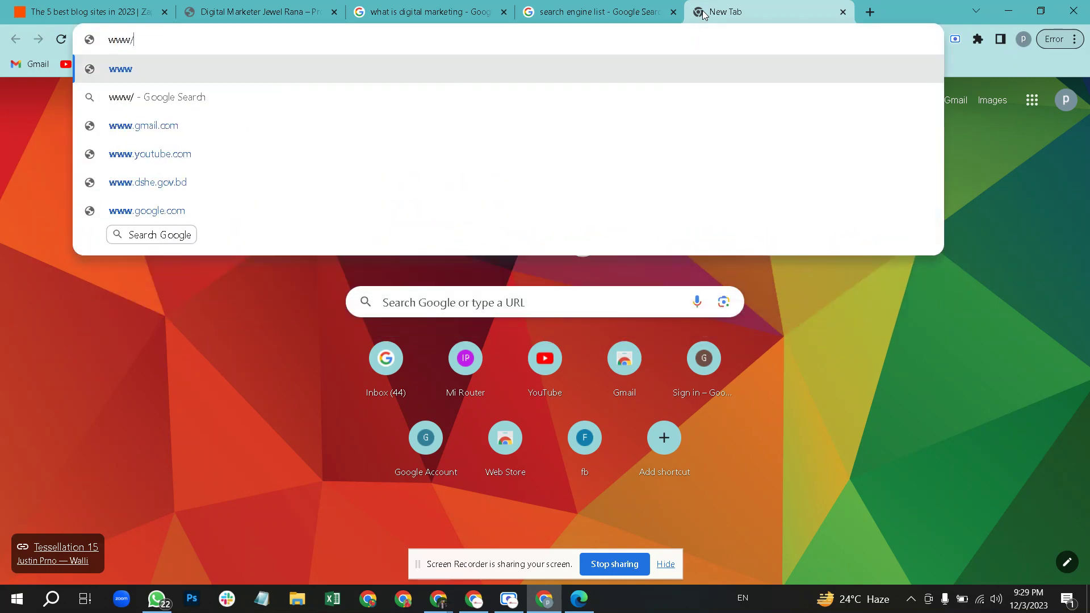
key("BackSpace")
type(".digitalmarketerjewel.com")
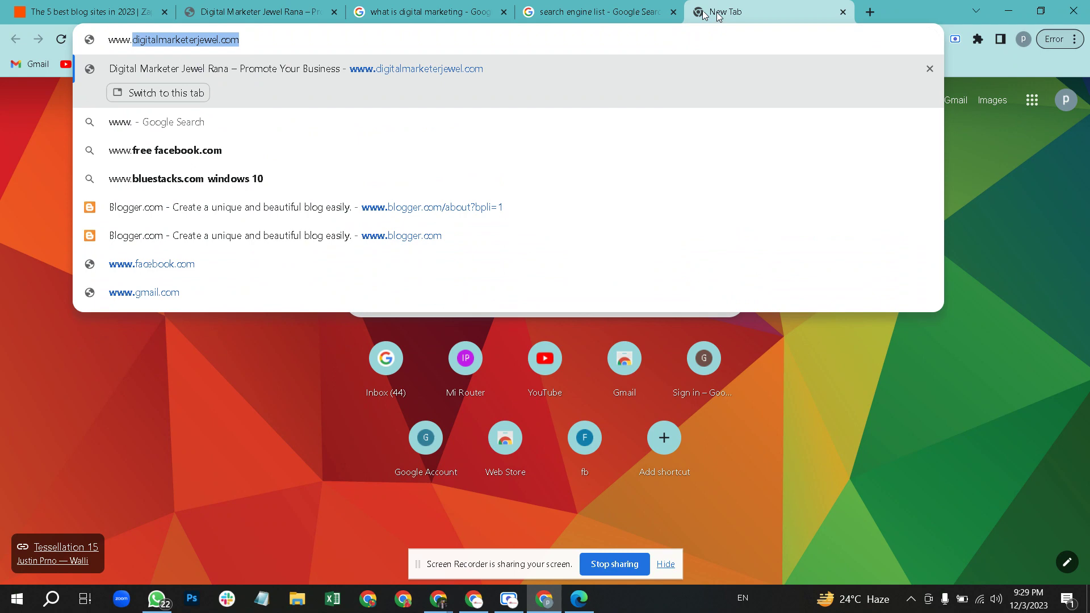
key("Return")
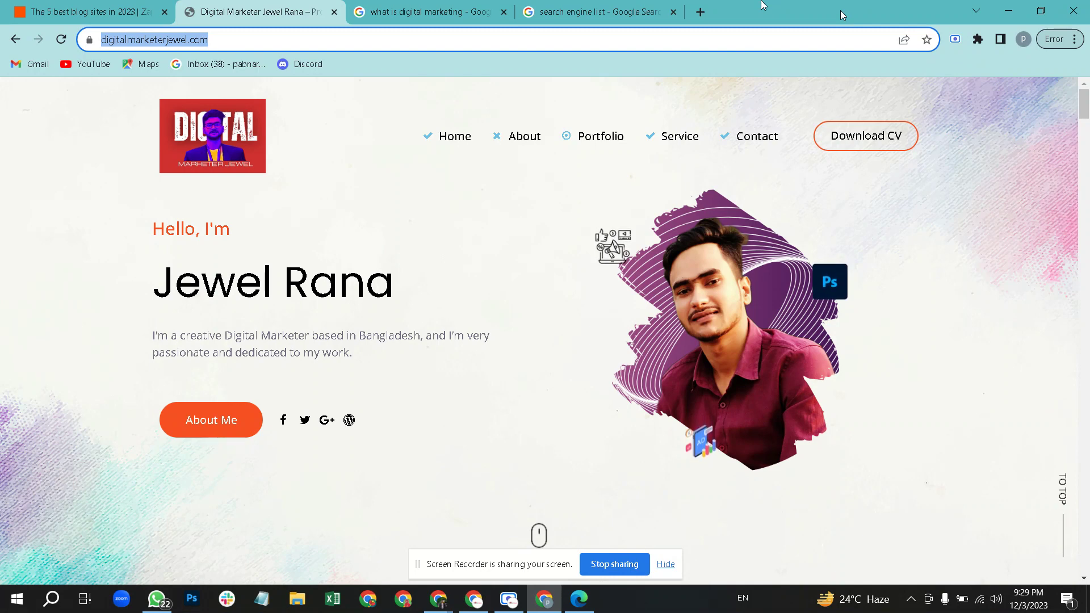
Step: Bookmark the digitalmarketerjewel.com page and name the bookmark My Website
left_click(598, 10)
left_click(243, 9)
left_click(346, 41)
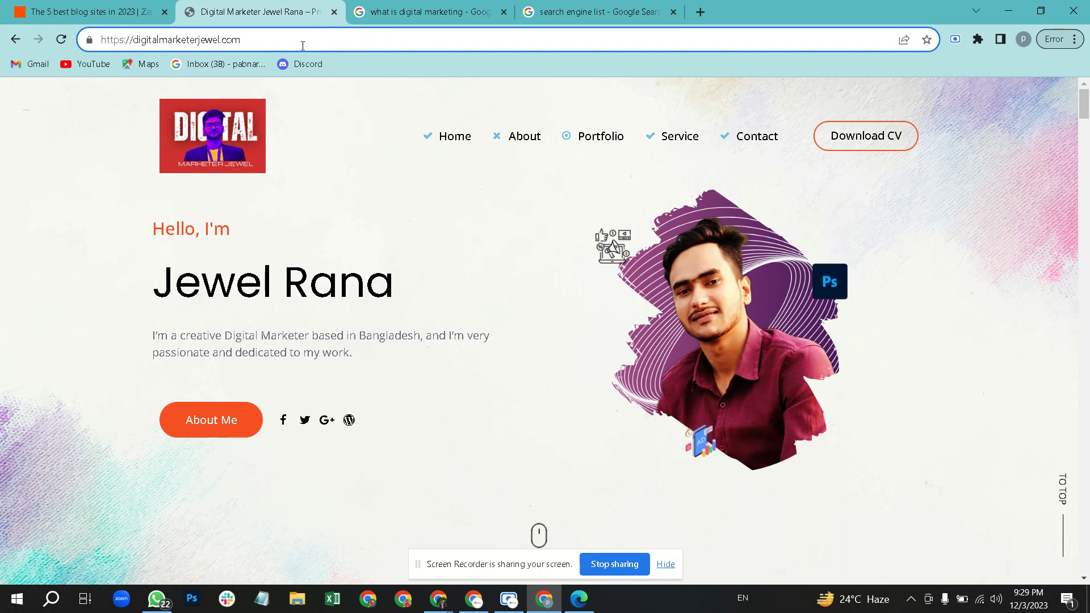
left_click(926, 39)
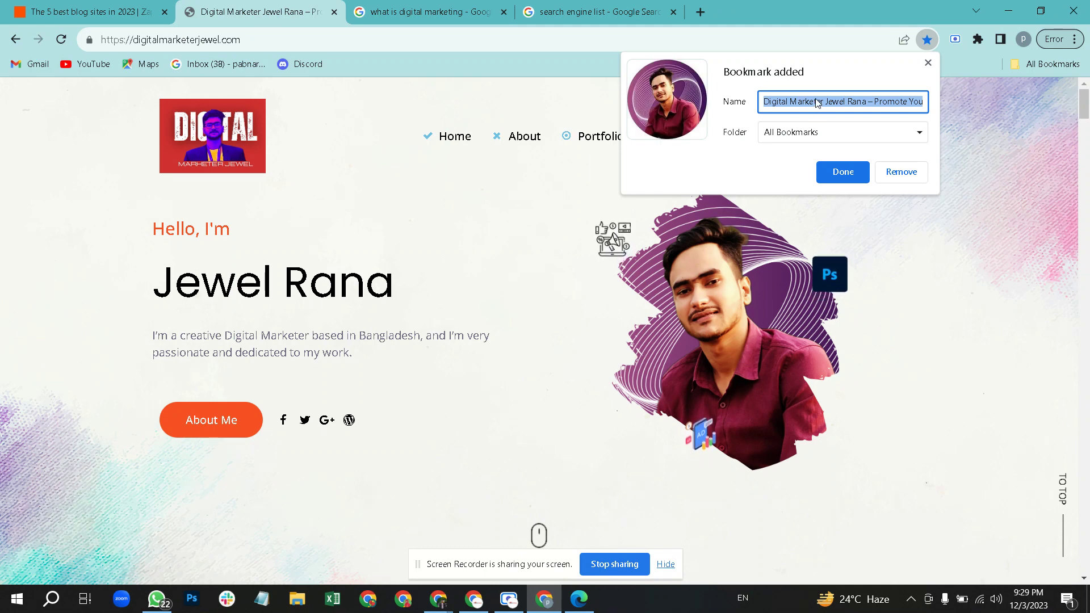
type("M")
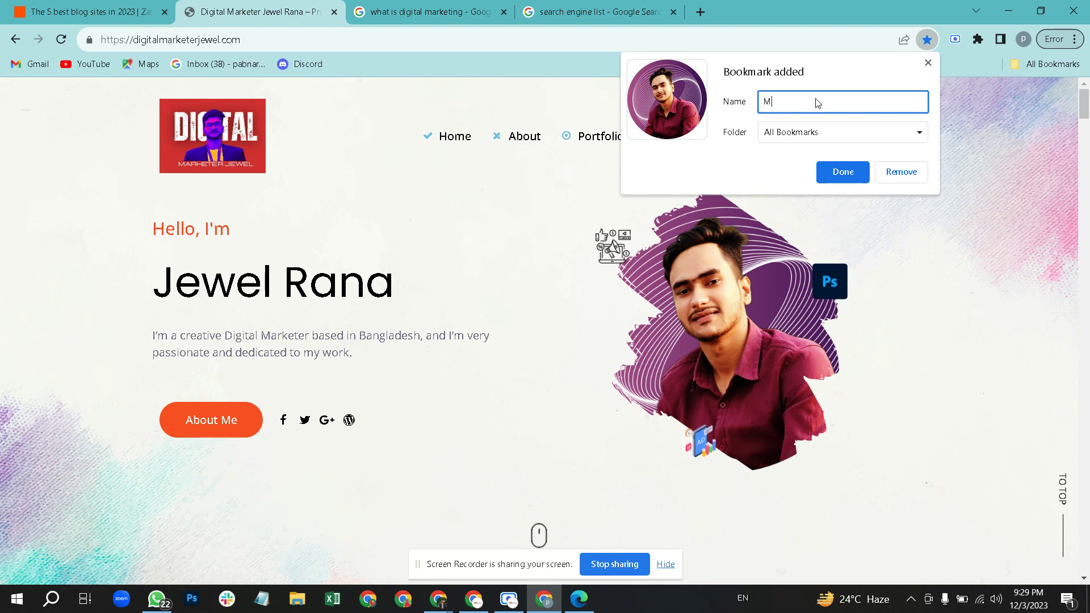
type("y Website")
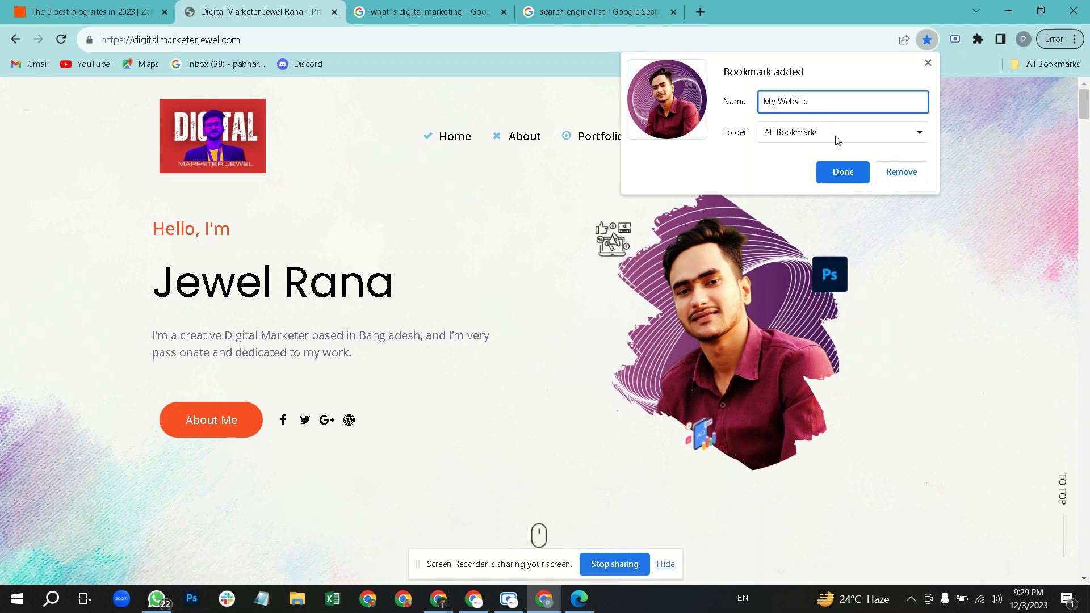
Step: Save the bookmark in a new folder named Website created inside the Bookmarks bar
left_click(857, 136)
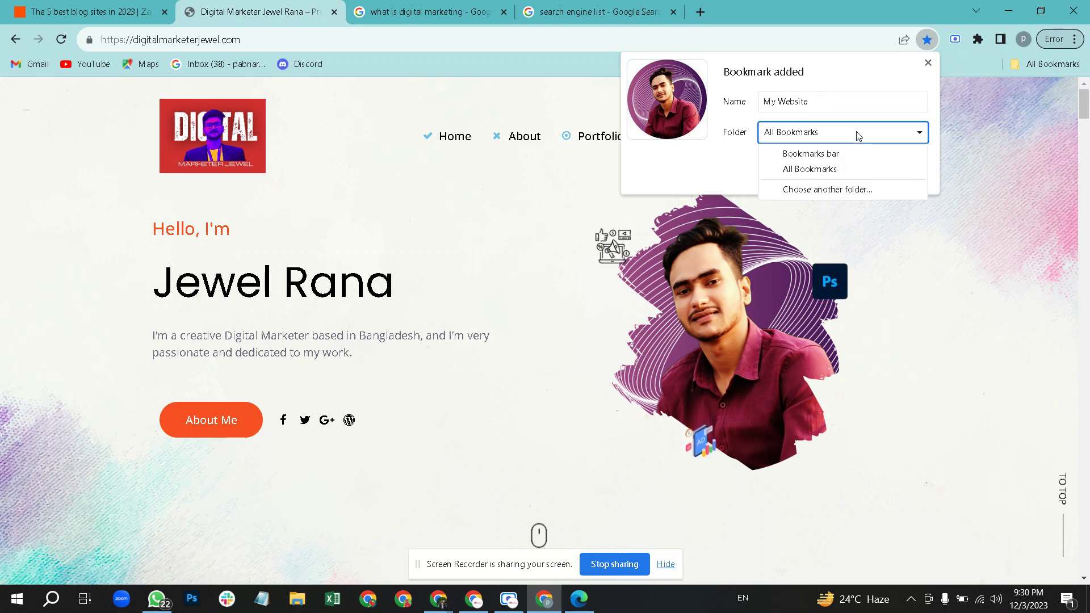
left_click(838, 189)
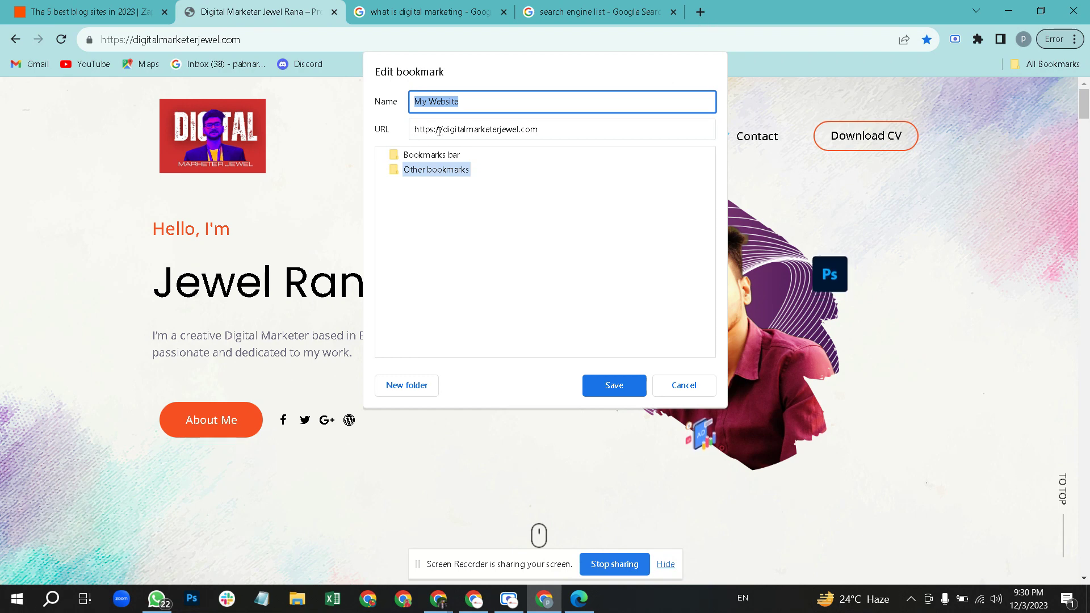
left_click(427, 155)
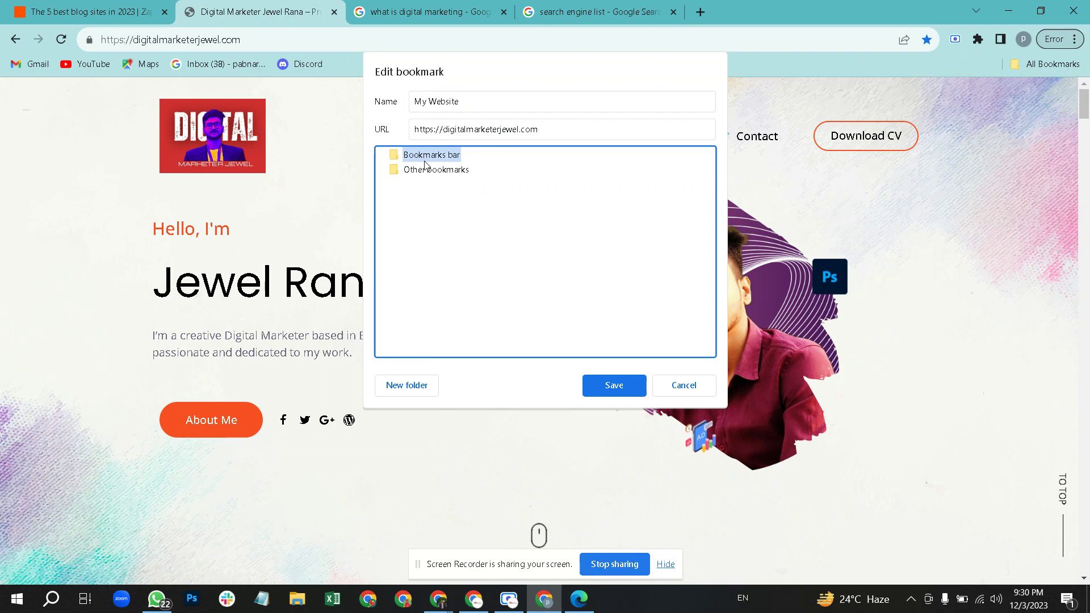
left_click(414, 391)
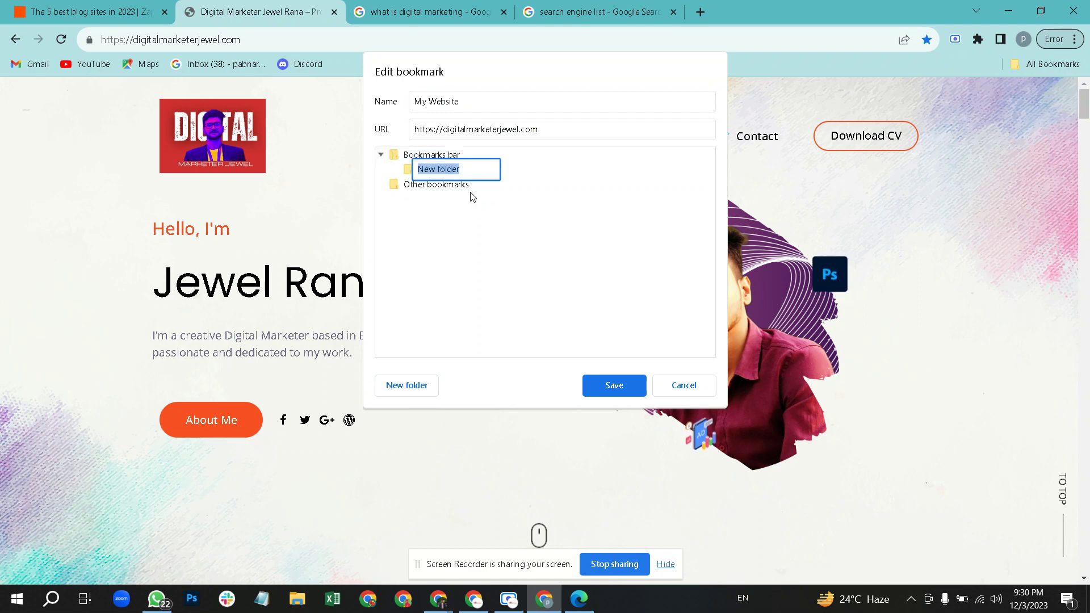
type("We")
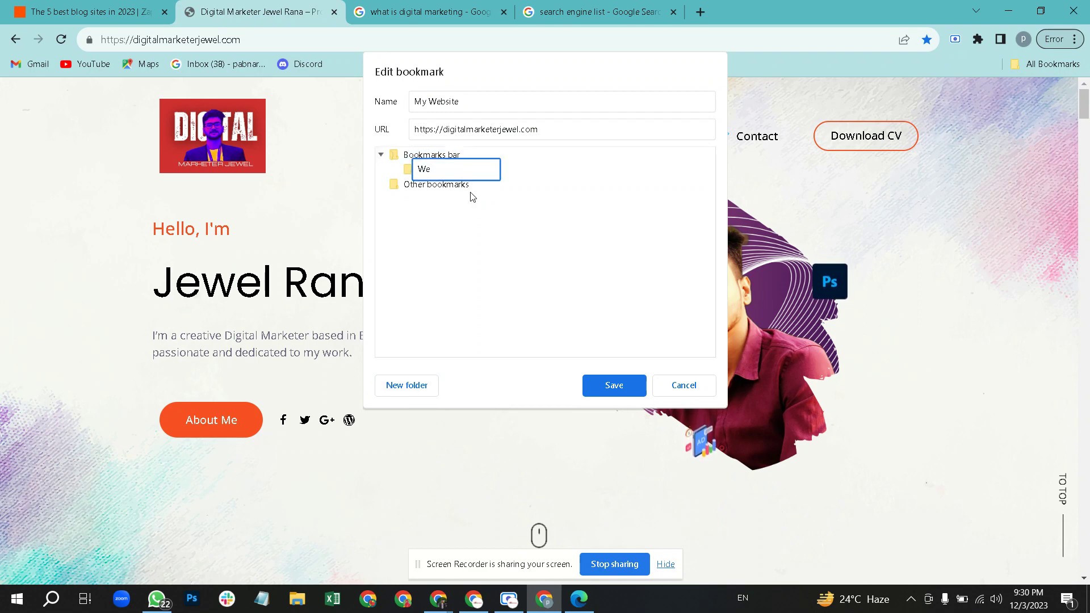
type("bsite")
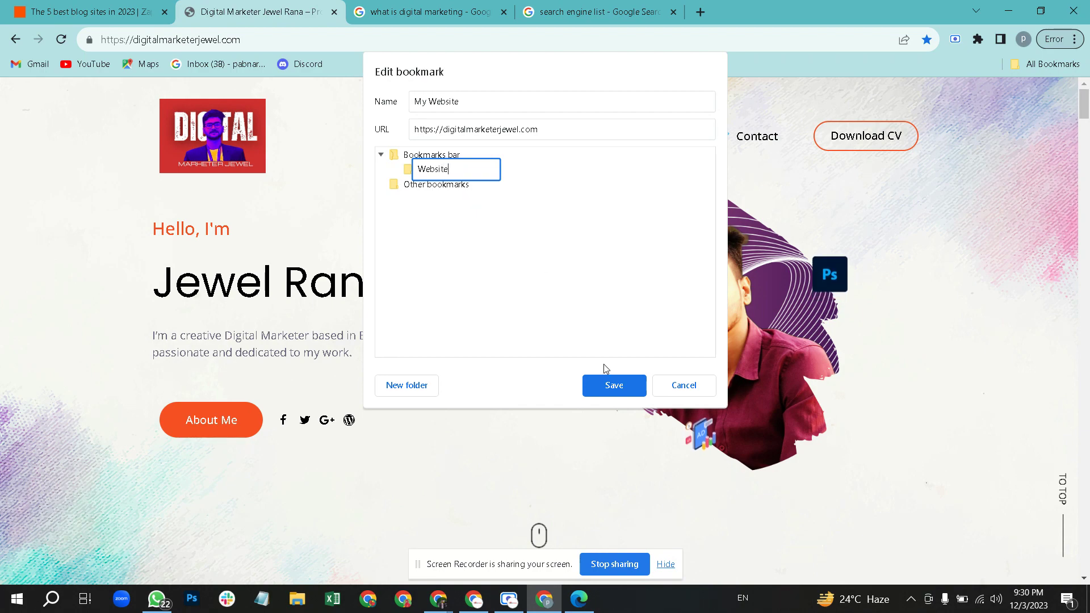
left_click(611, 385)
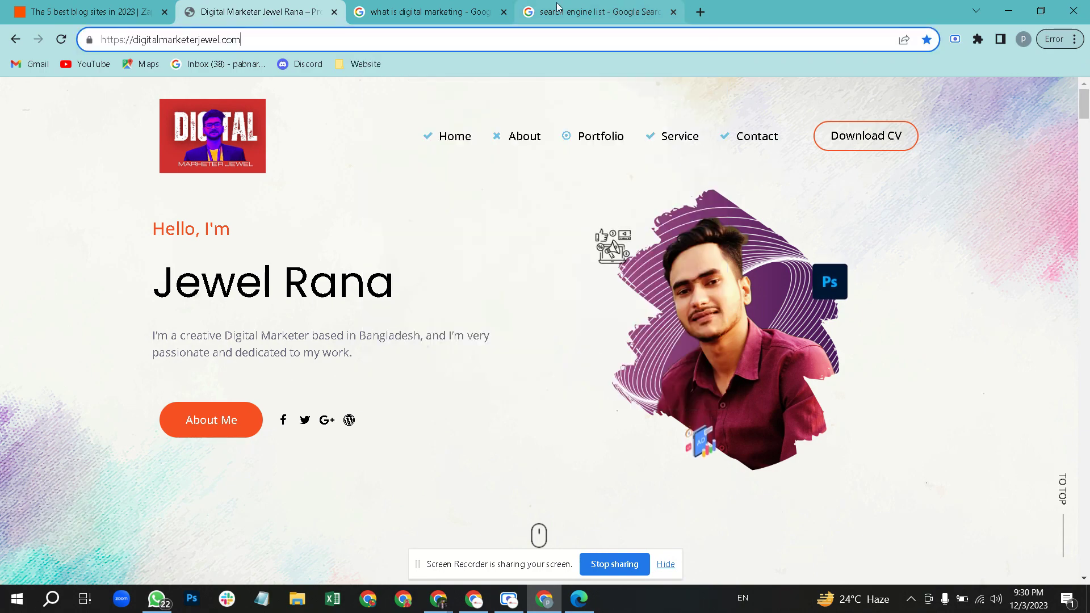
Step: Open a new tab and view the contents of the Website bookmark folder
left_click(627, 13)
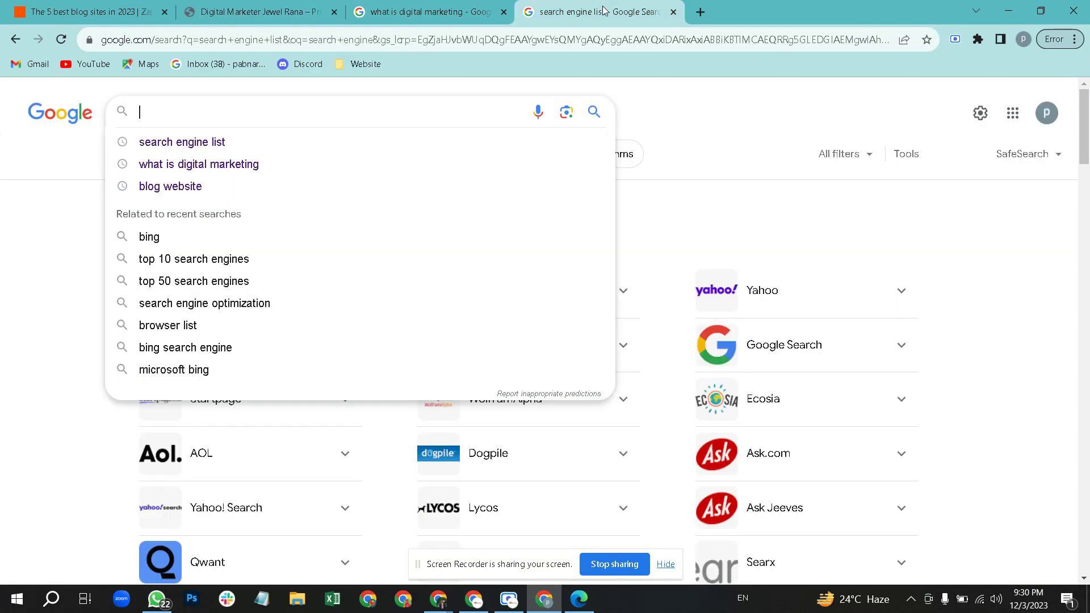
left_click(702, 12)
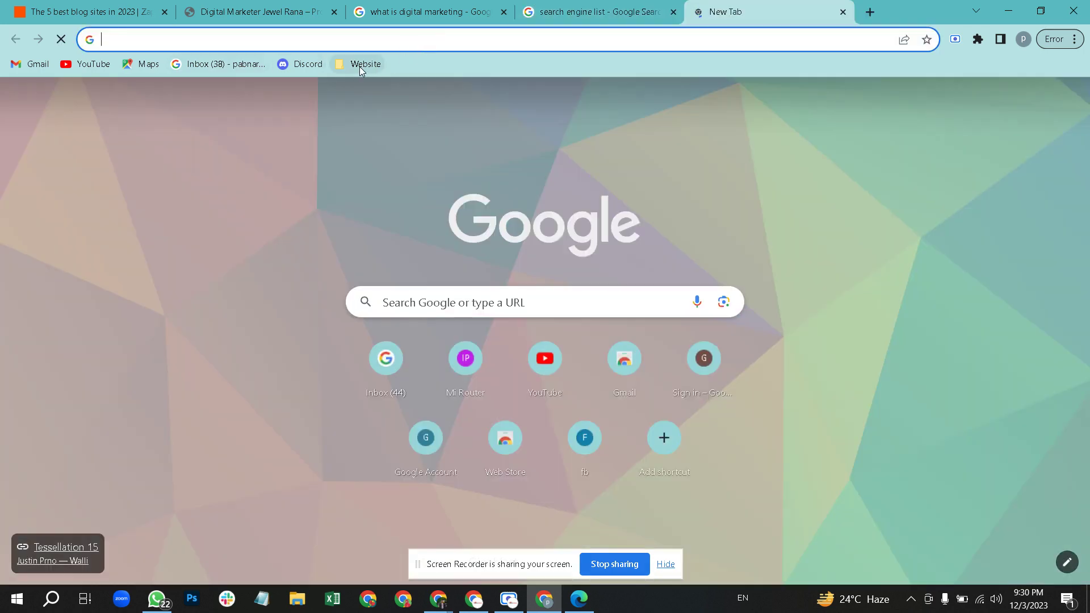
left_click(360, 64)
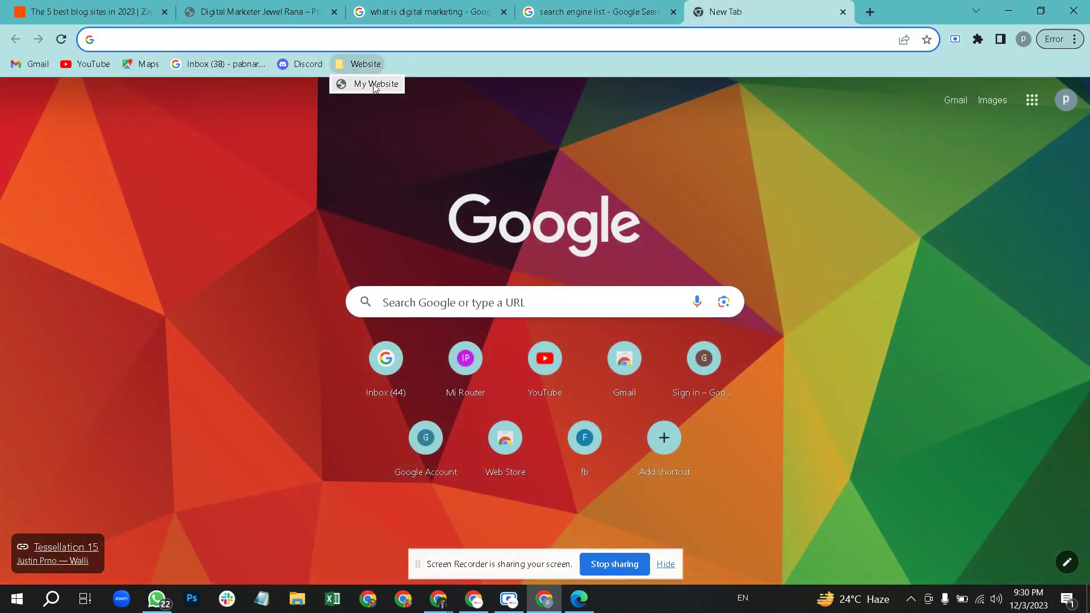
left_click(418, 59)
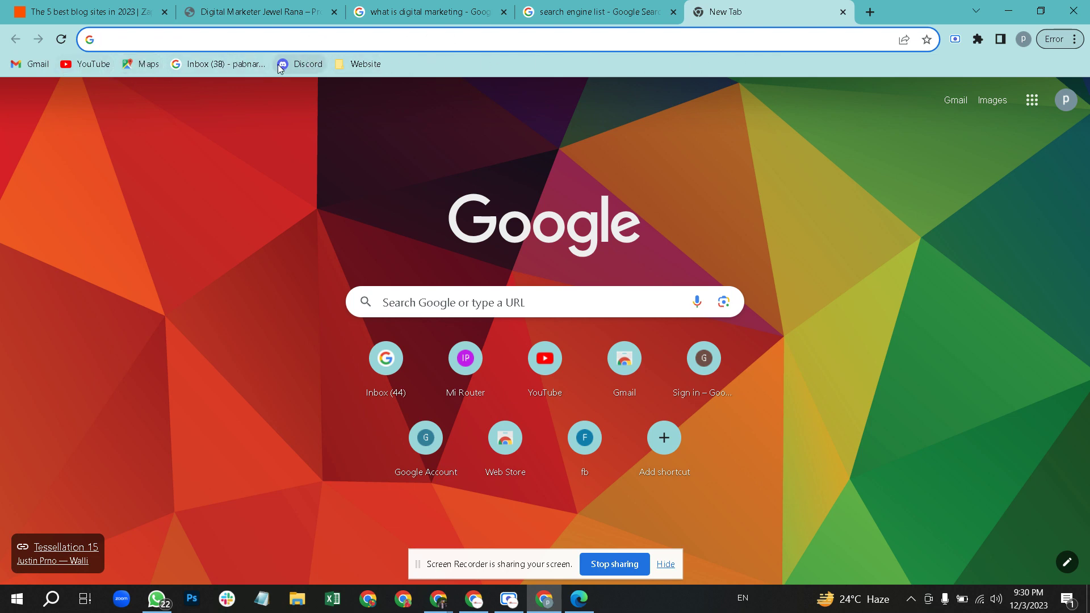
Step: Move the Discord bookmark into the Website folder, and move it back out to the bookmarks bar
left_click_drag(287, 66, 341, 64)
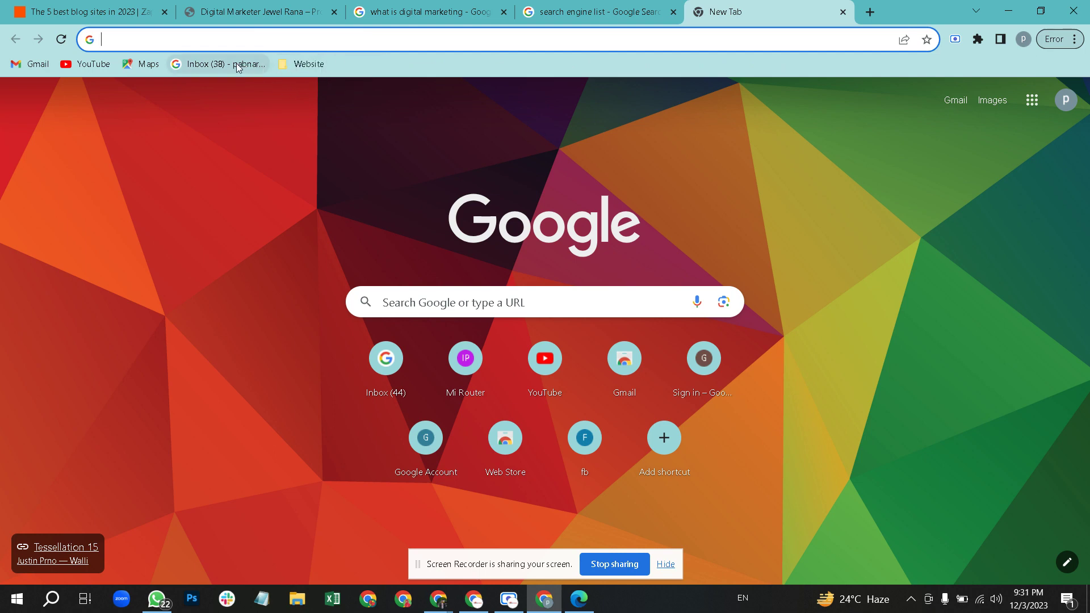
left_click(300, 64)
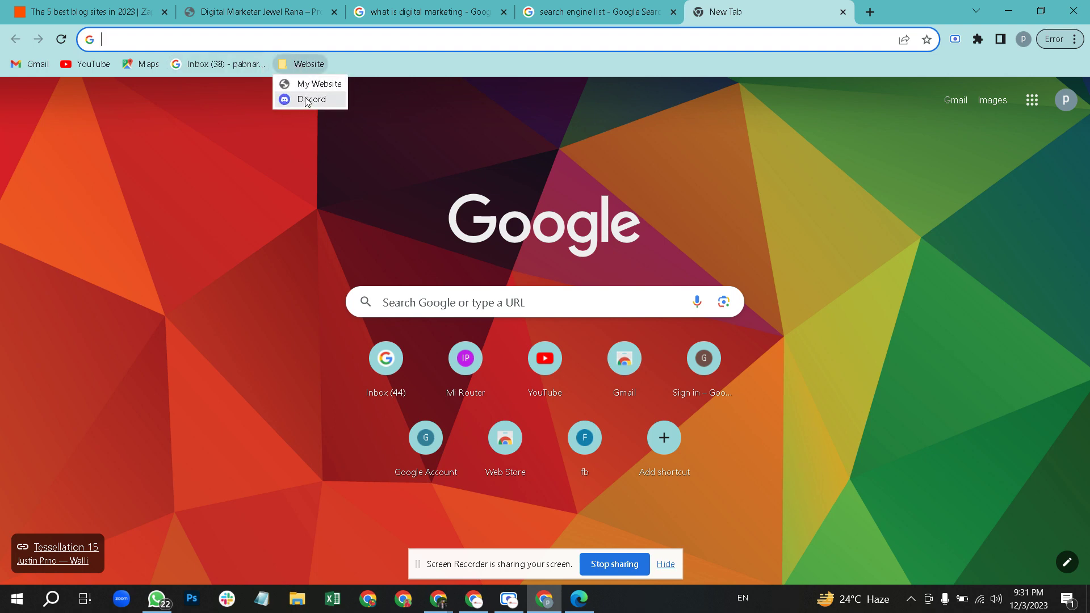
left_click_drag(306, 101, 376, 65)
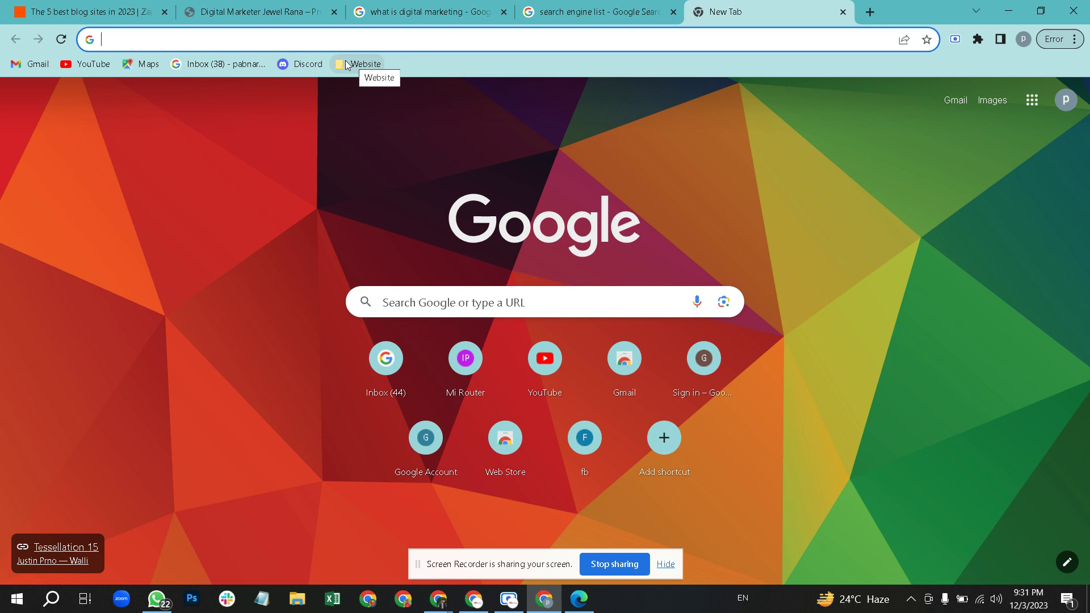
Step: Check the Website bookmark folder again, and close the new tab
left_click(347, 65)
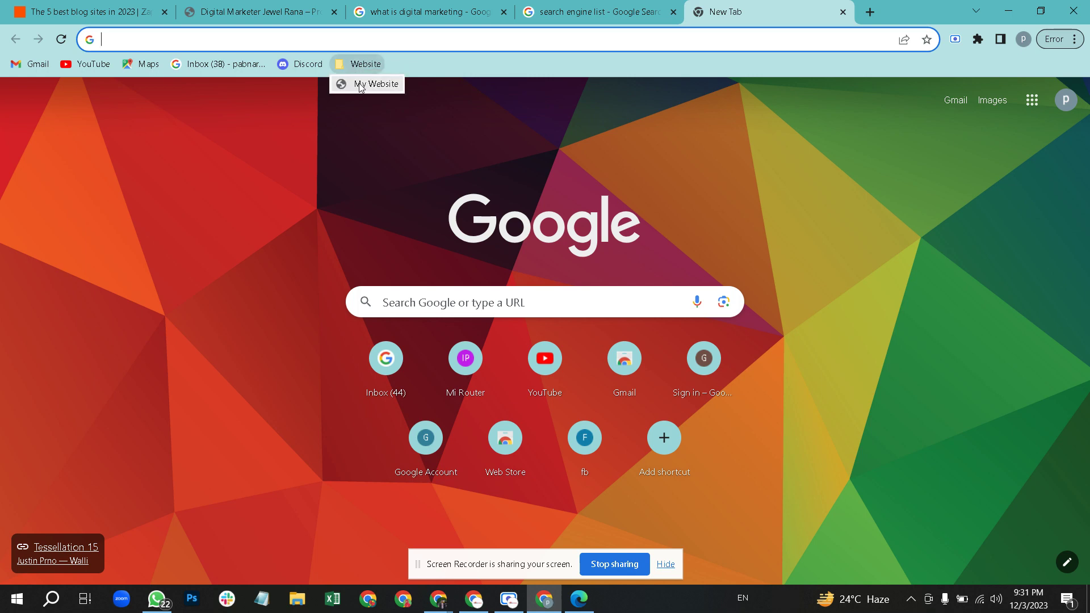
mouse_move(359, 85)
left_mouse_down()
mouse_move(420, 65)
mouse_move(356, 64)
left_mouse_up()
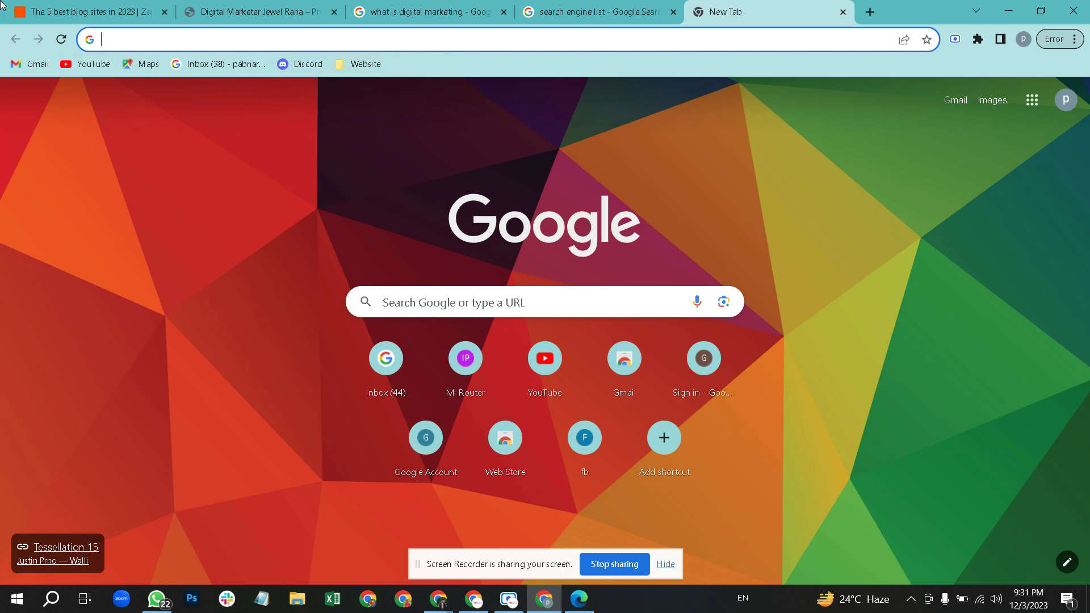
left_click(843, 11)
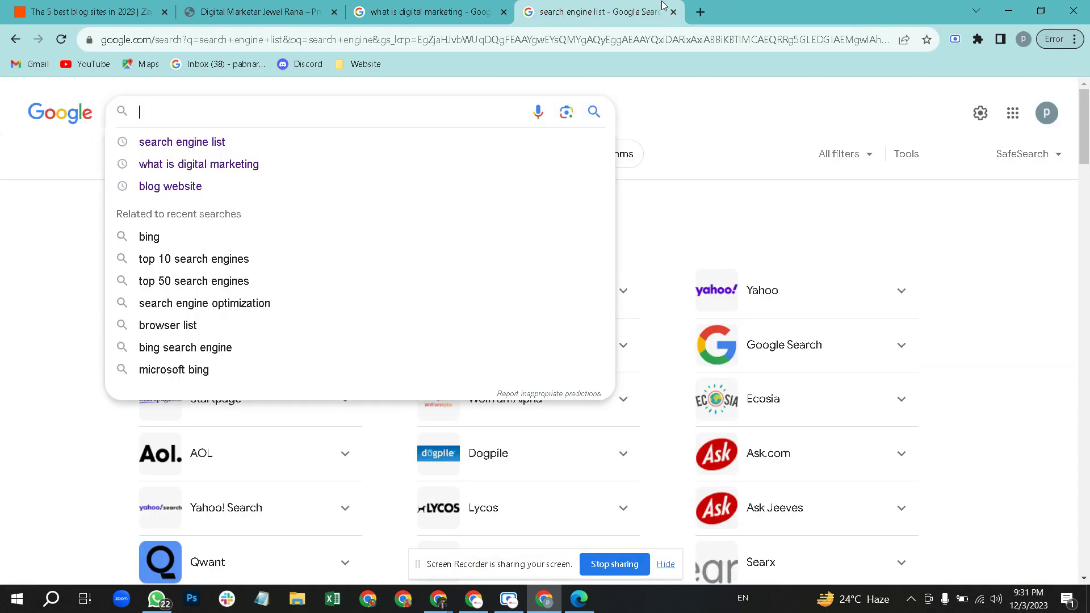
left_click(426, 11)
left_click(243, 10)
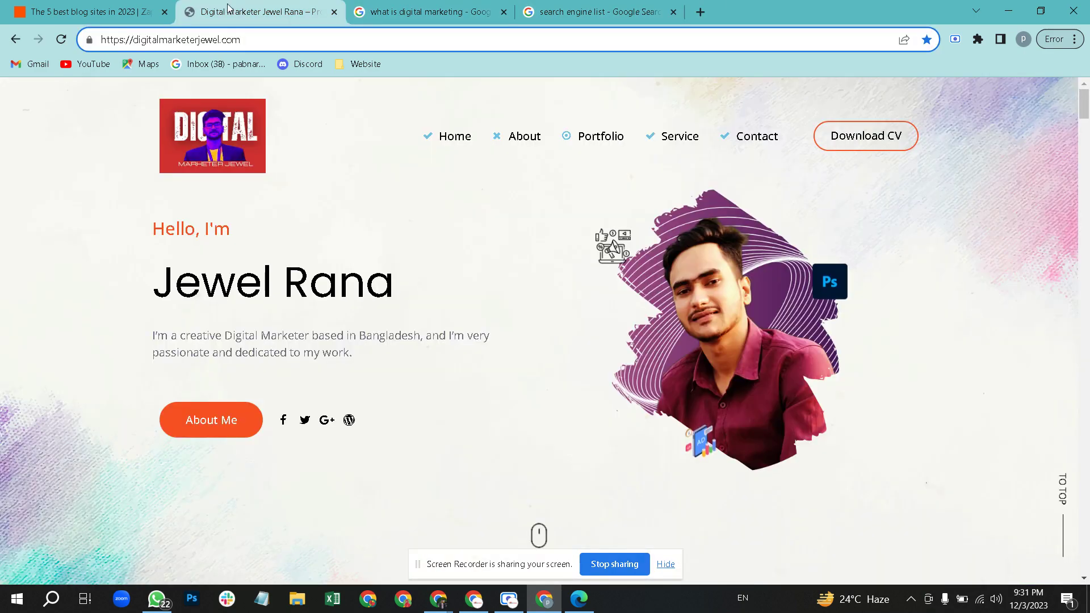
scroll(581, 202, "down", 5)
scroll(581, 202, "up", 5)
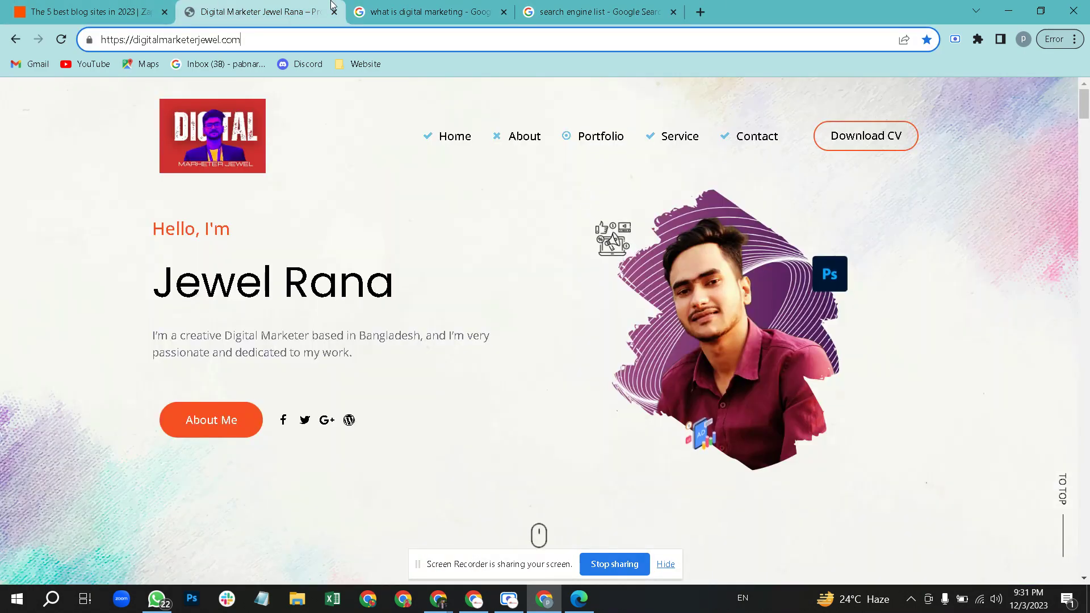
left_click(398, 8)
left_click(602, 10)
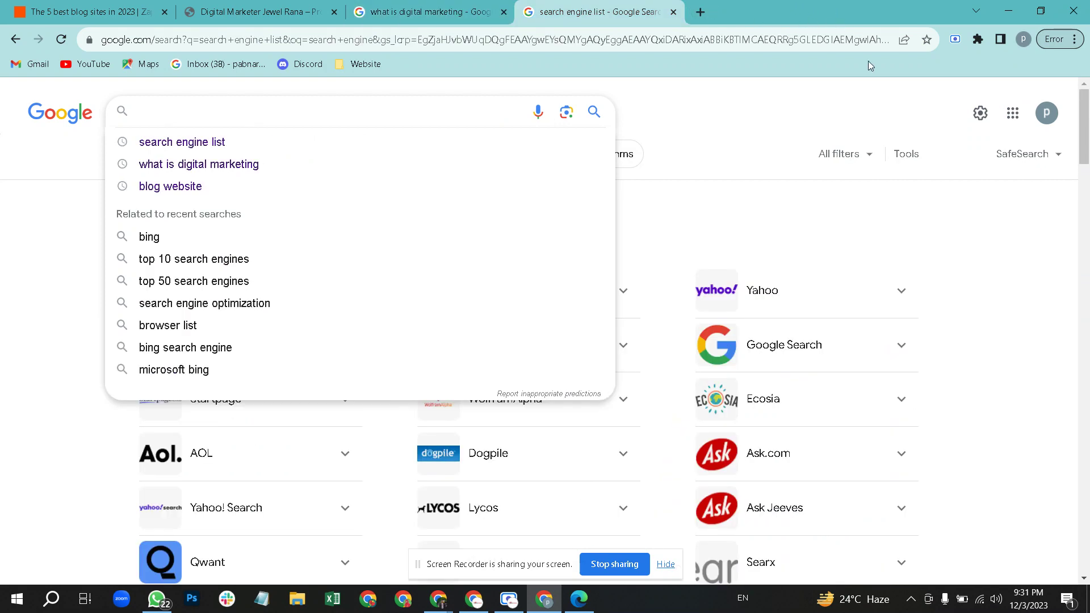
Step: Dismiss the search suggestions, look over the search engine list results, and show the available Google apps
left_click(829, 101)
scroll(750, 148, "down", 10)
scroll(754, 184, "up", 10)
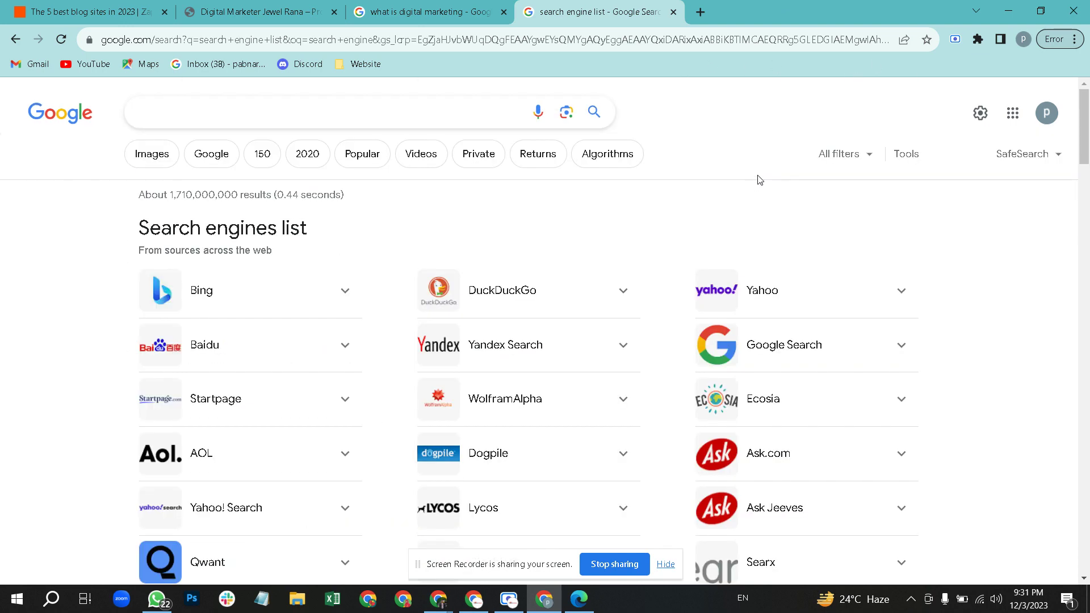
left_click(1012, 114)
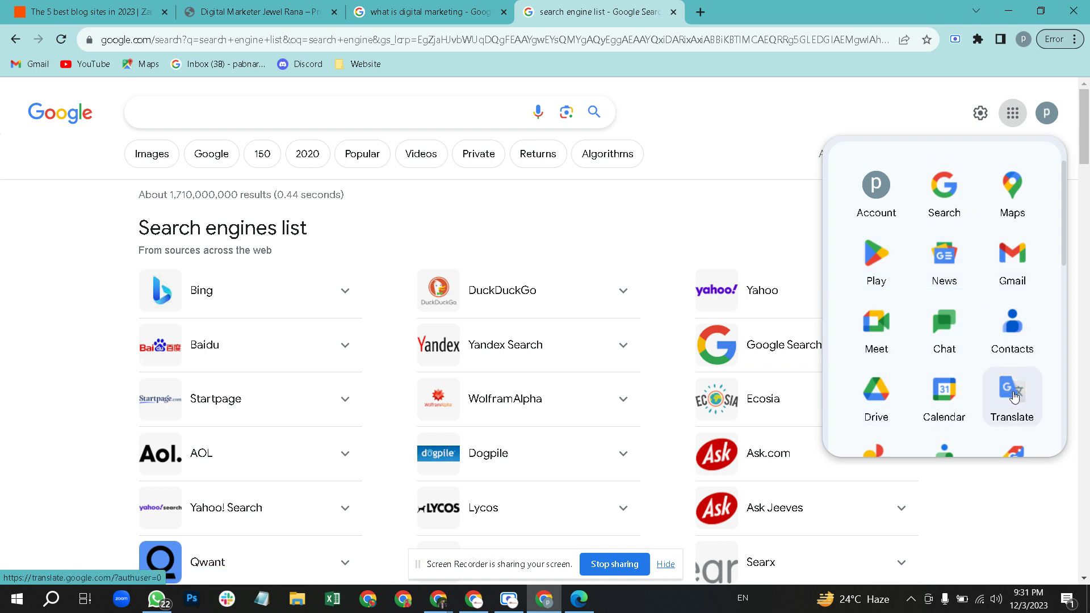
Step: Open Google Translate from the Google apps list in a new tab
left_click(708, 14)
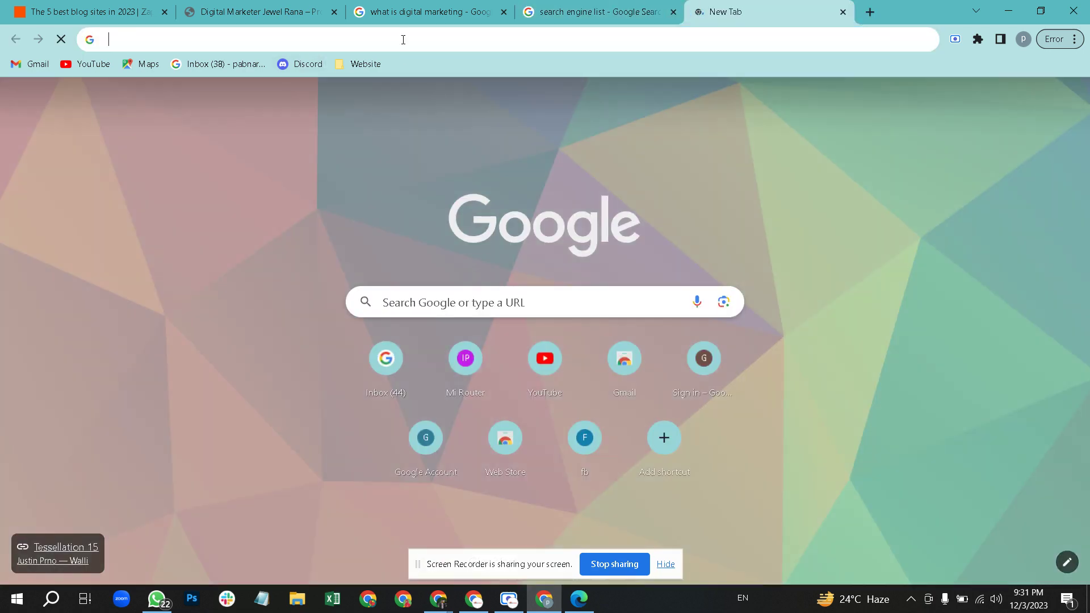
left_click(401, 39)
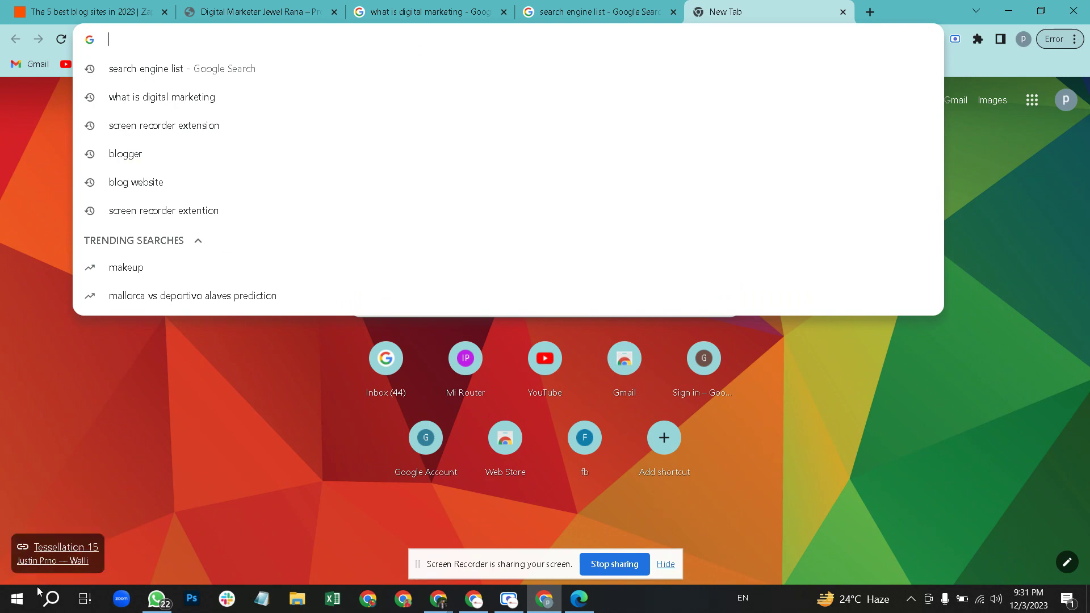
left_click(51, 598)
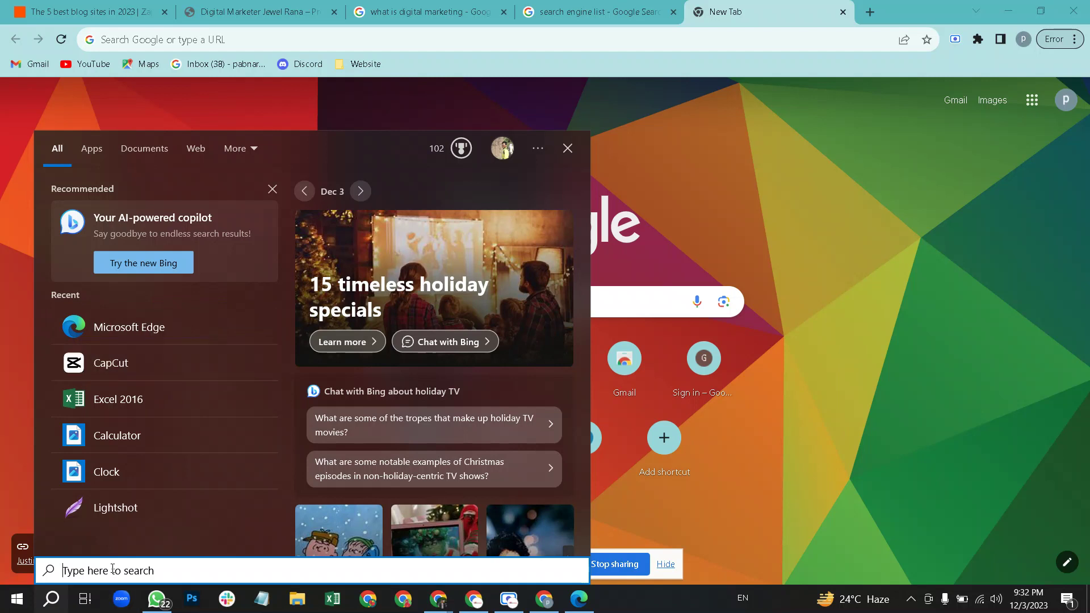
left_click(744, 8)
left_click(1031, 100)
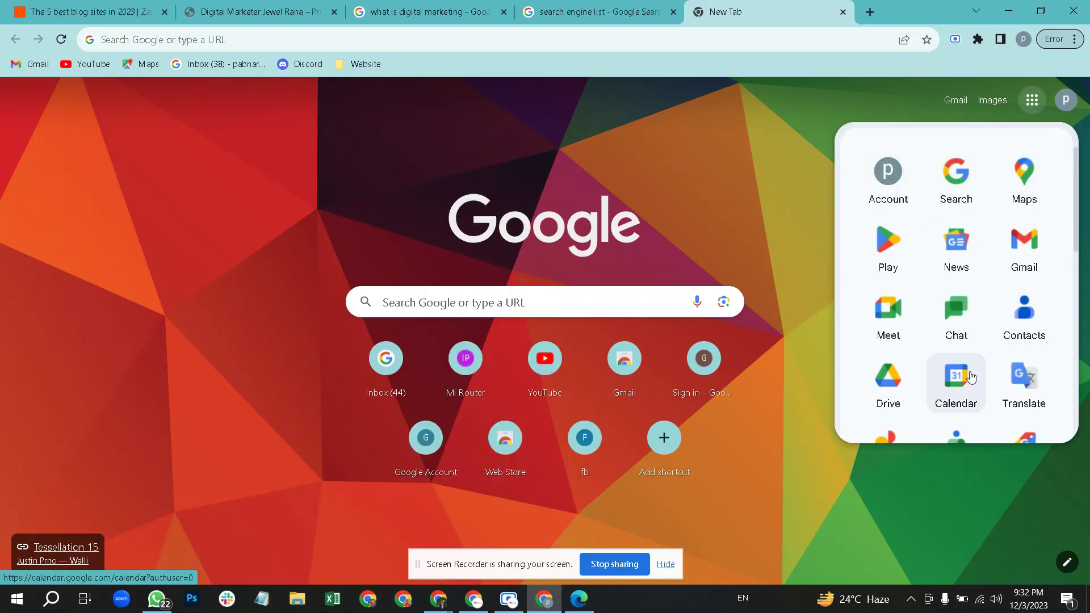
left_click(1024, 378)
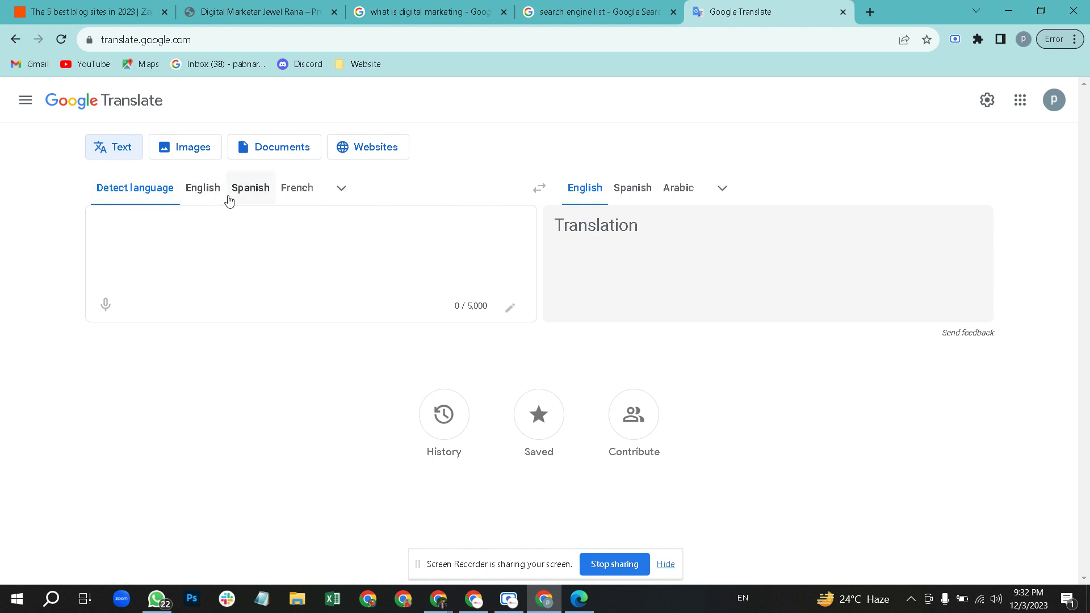
Step: Set the source language of the translation to Bengali
left_click(341, 189)
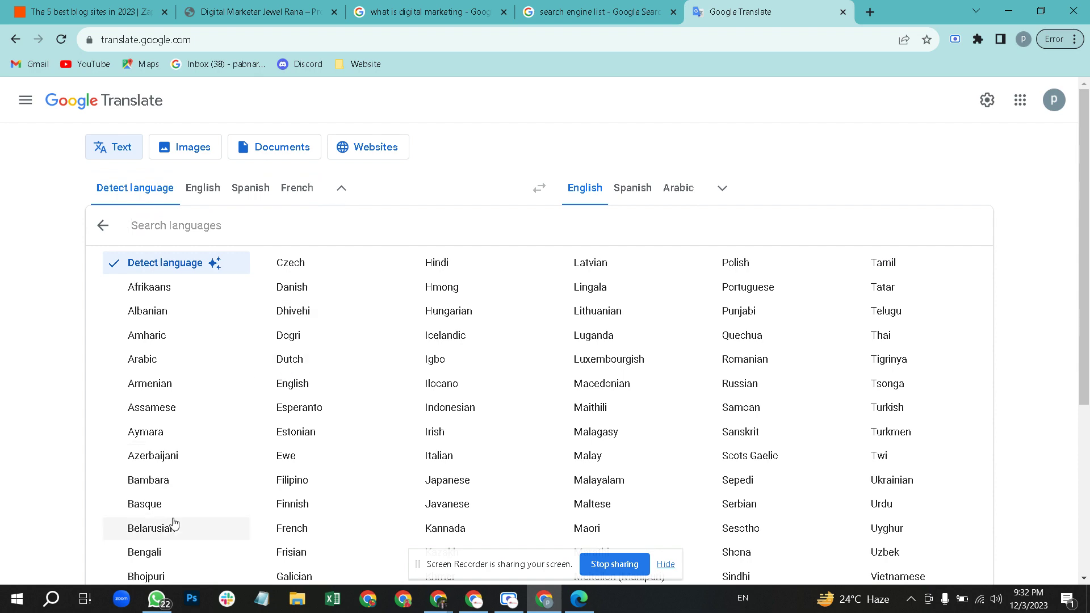
scroll(172, 463, "down", 5)
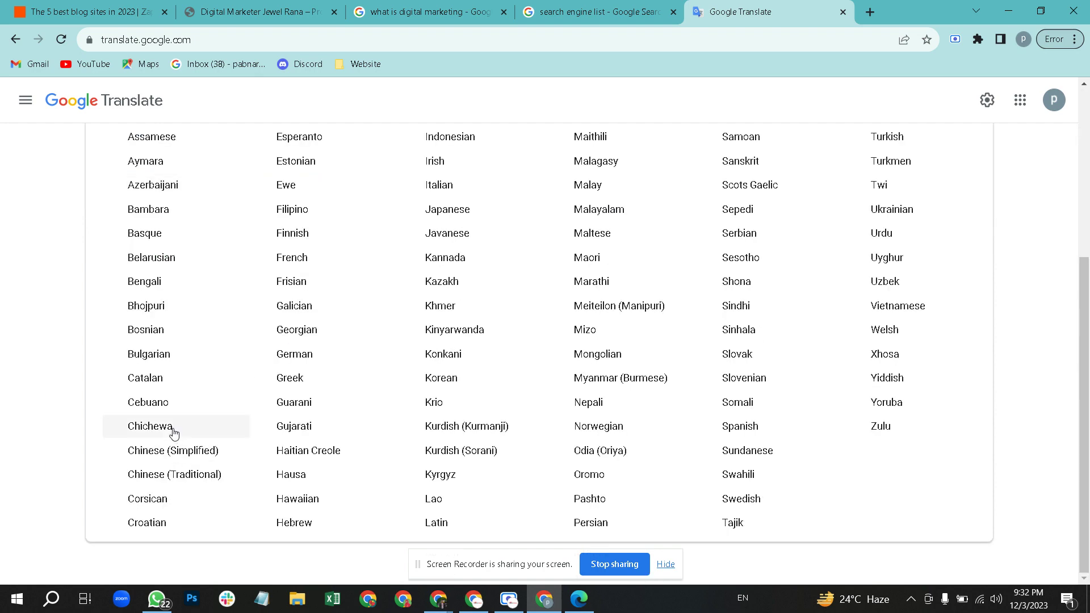
left_click(163, 287)
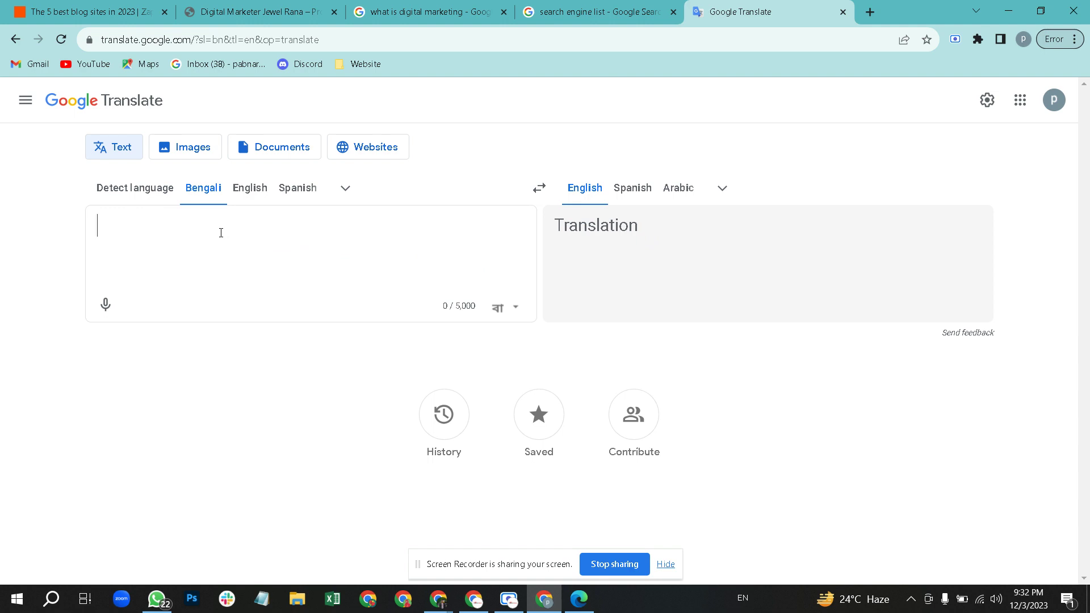
Step: Enter the phonetic Bengali text "amar sonar bangla. .. ahhdg" for translation into English, and highlight the written text
type("amar ")
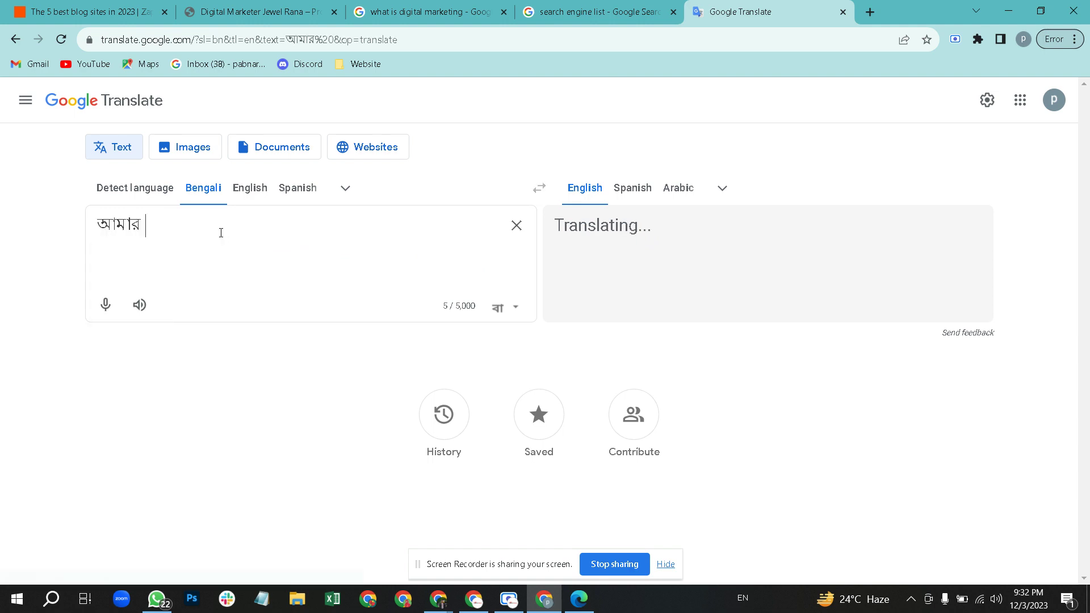
type("sonar bang")
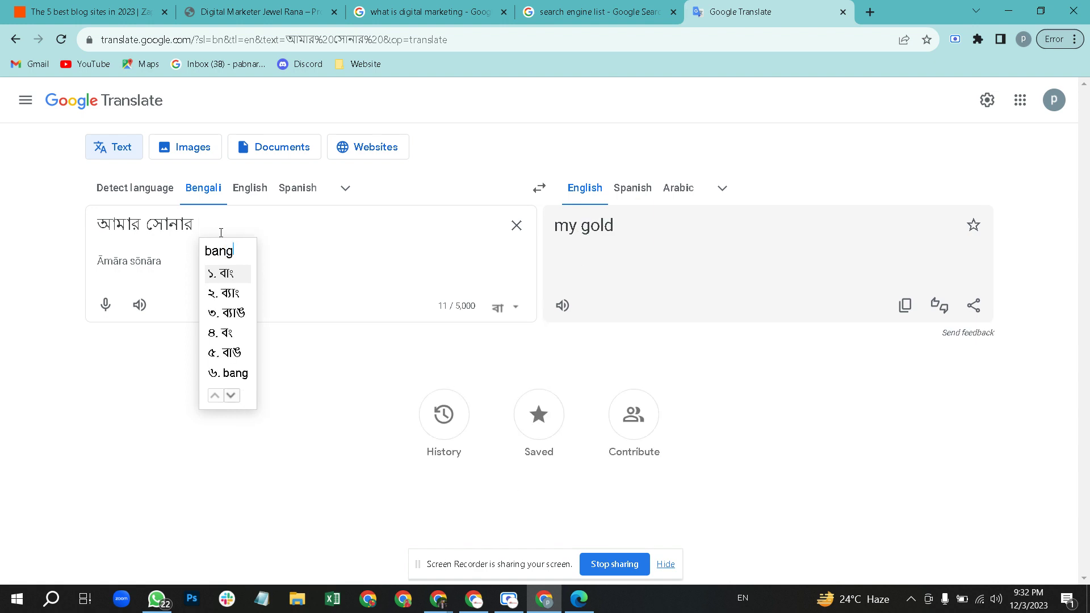
type("la. ..")
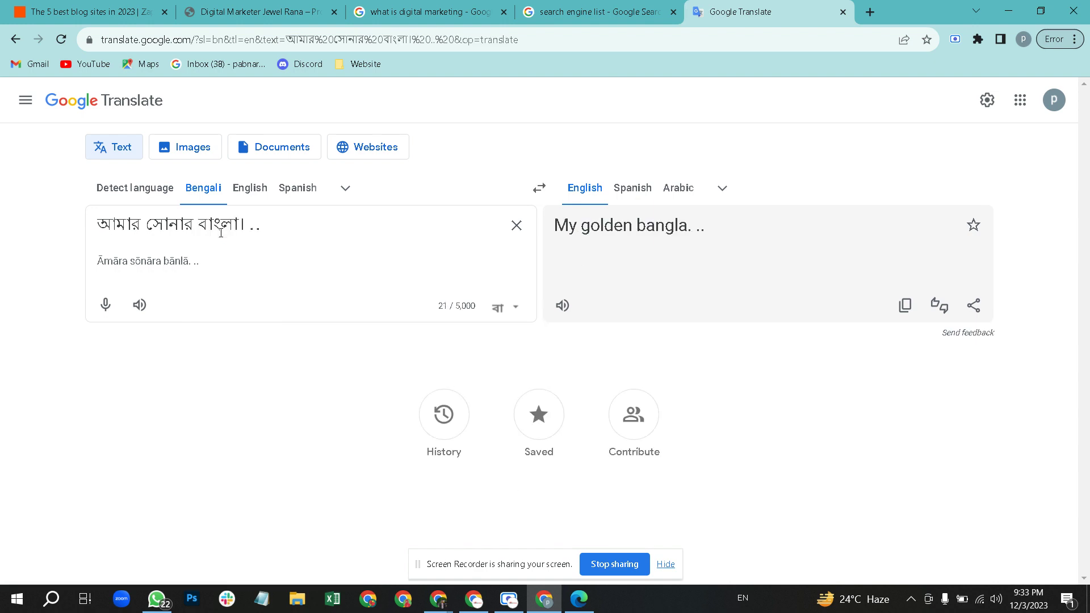
type(" ahhdg")
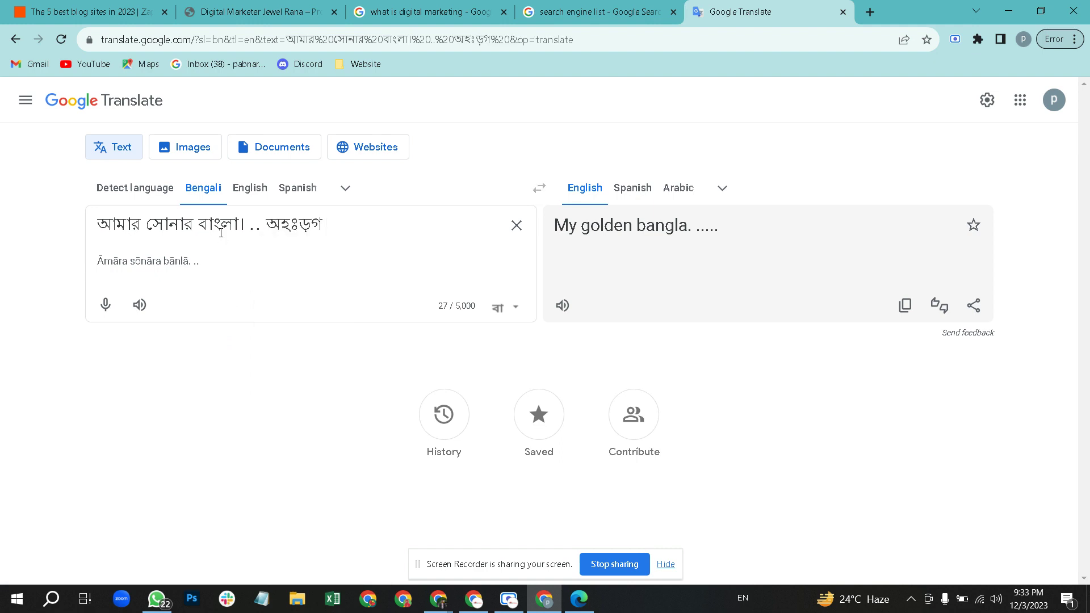
left_click_drag(332, 226, 36, 233)
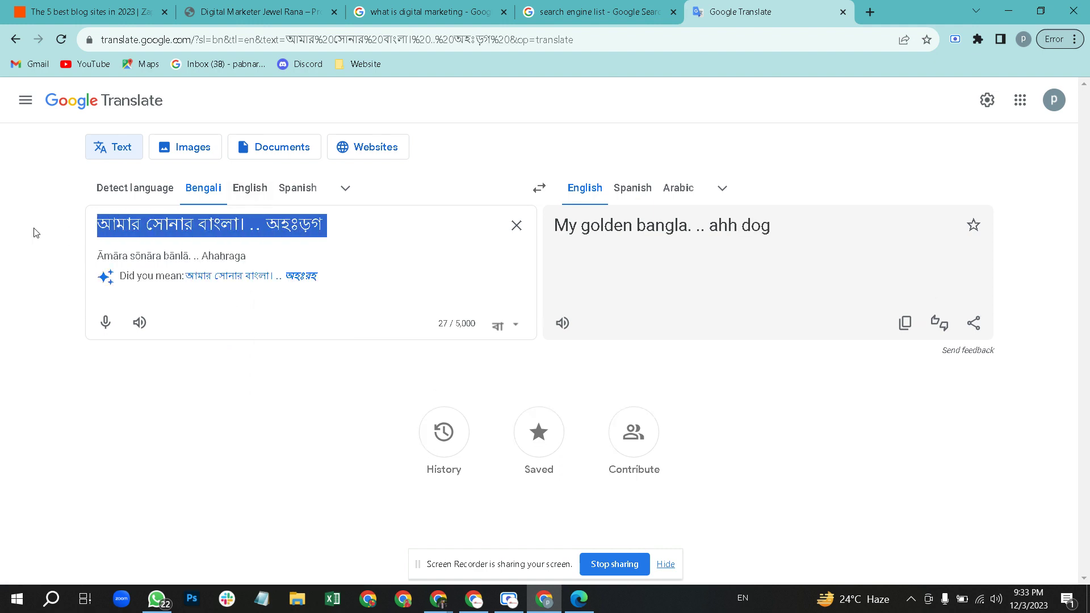
left_click(369, 219)
left_click_drag(341, 221, 257, 222)
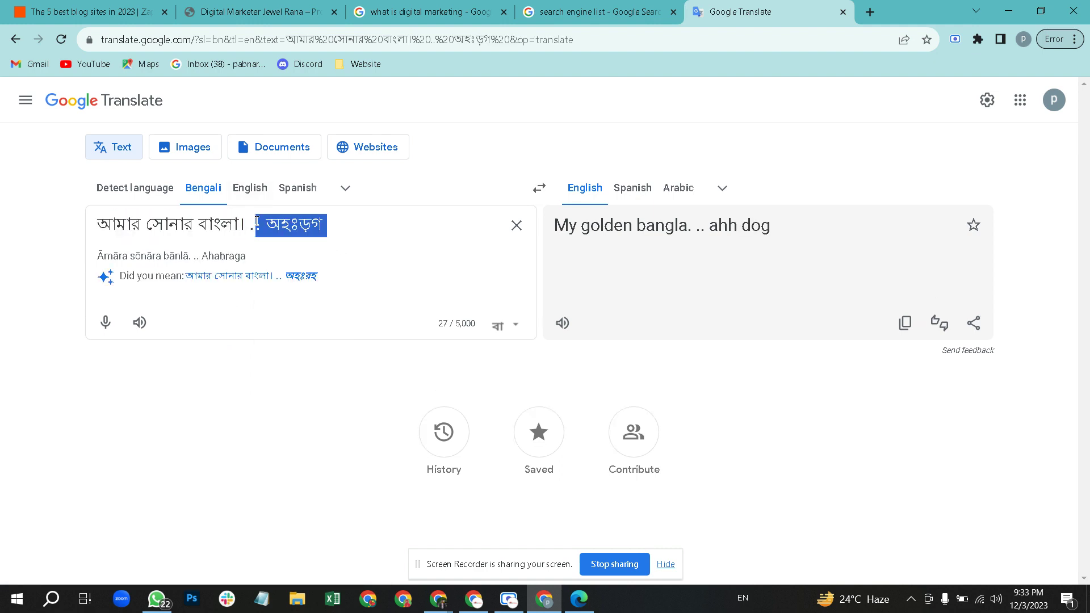
Step: Search Google for "google saranjam" in a new tab
left_click(870, 12)
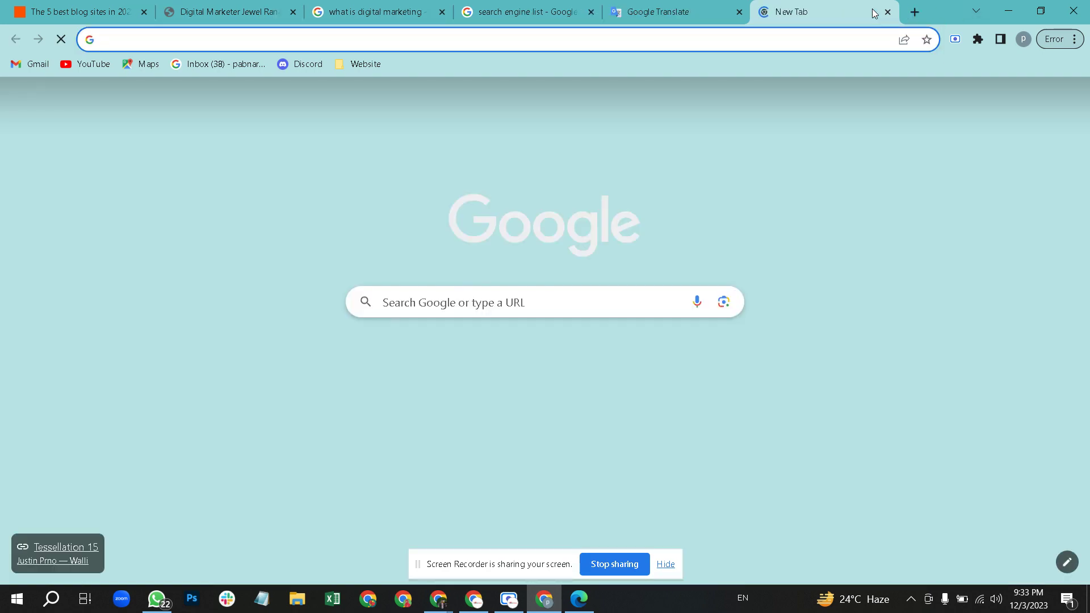
type("goo")
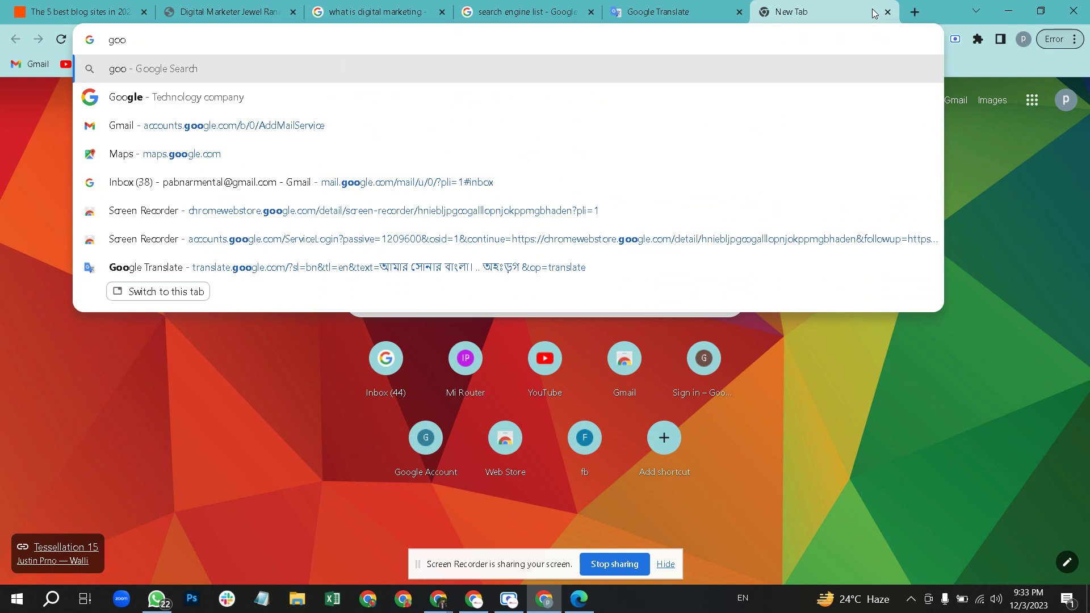
type("gle")
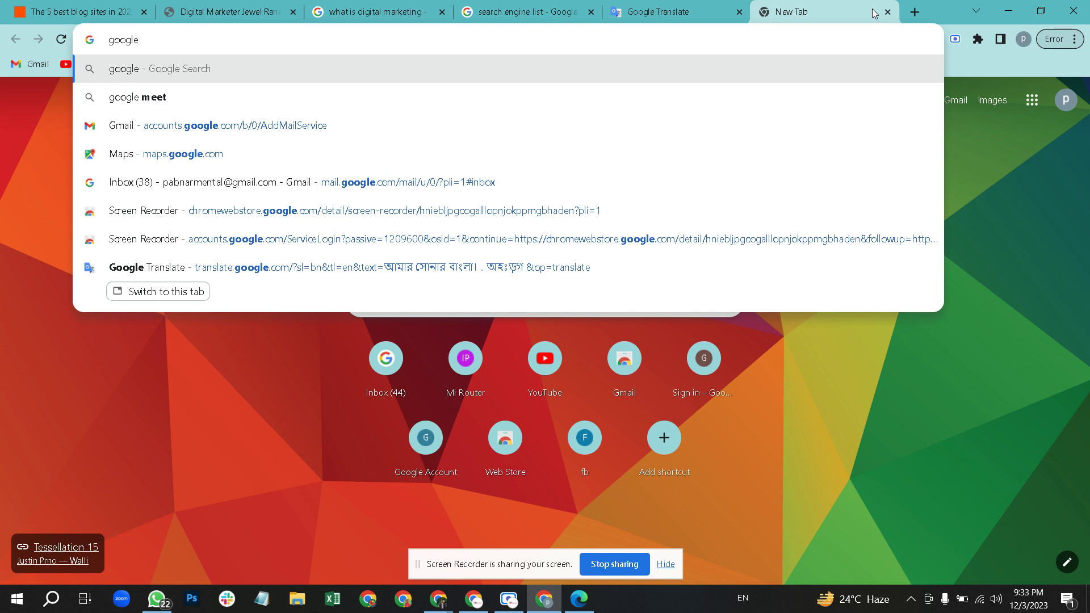
type(" saran")
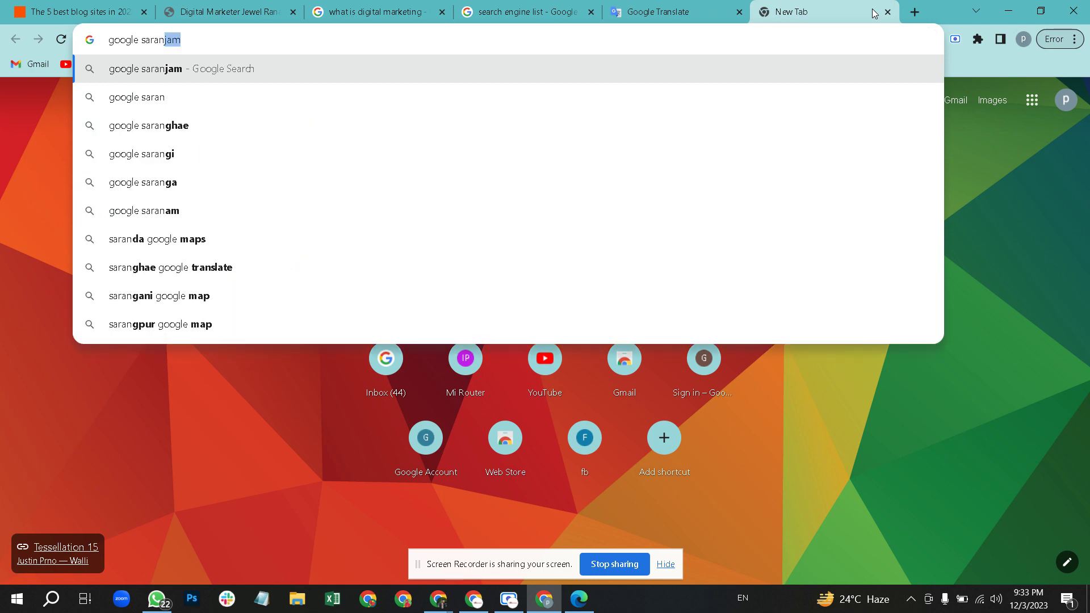
type("h")
key("BackSpace")
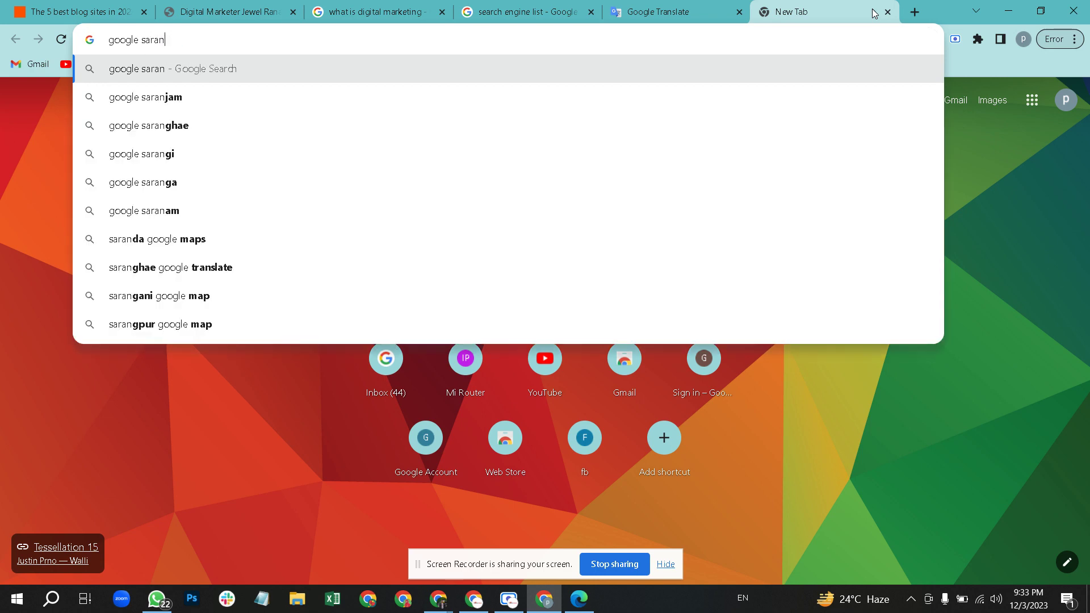
type("jam")
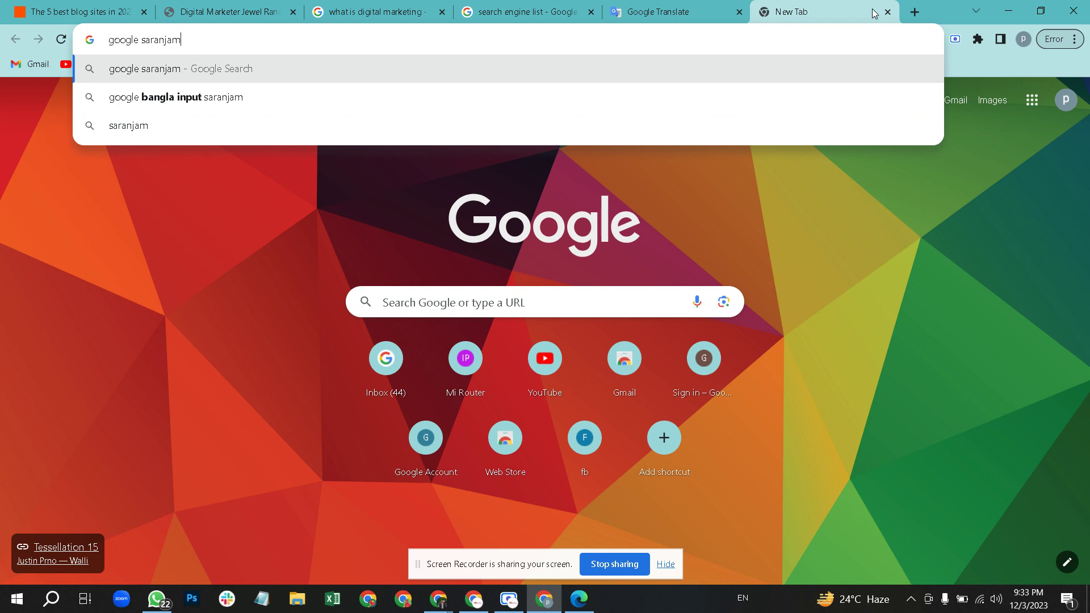
key("Return")
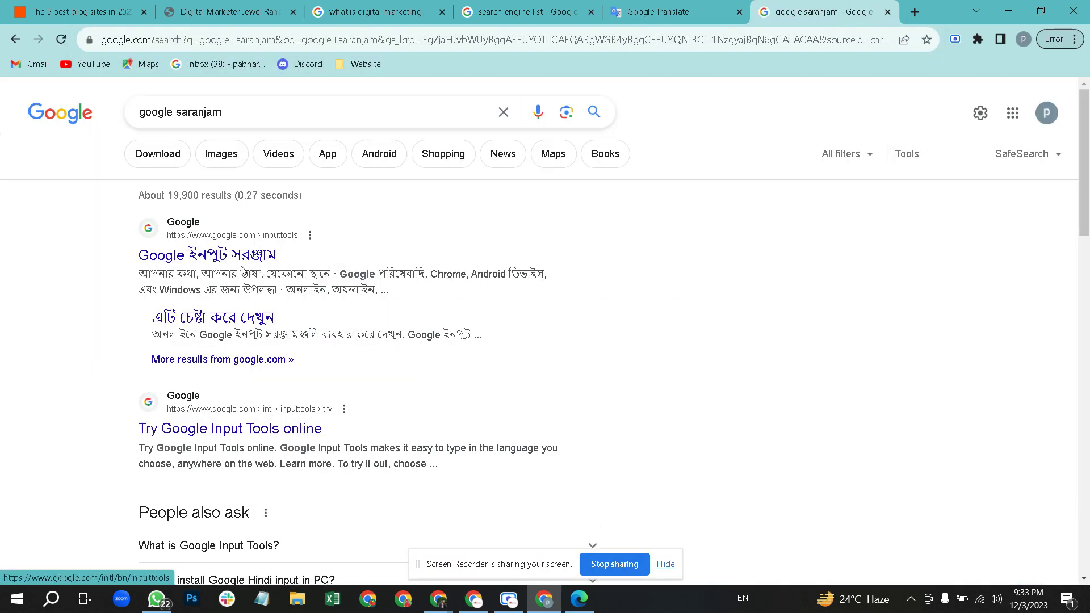
Step: Open the online try-out page of Google Input Tools from the first search result, and check its list of input languages
left_click(165, 230)
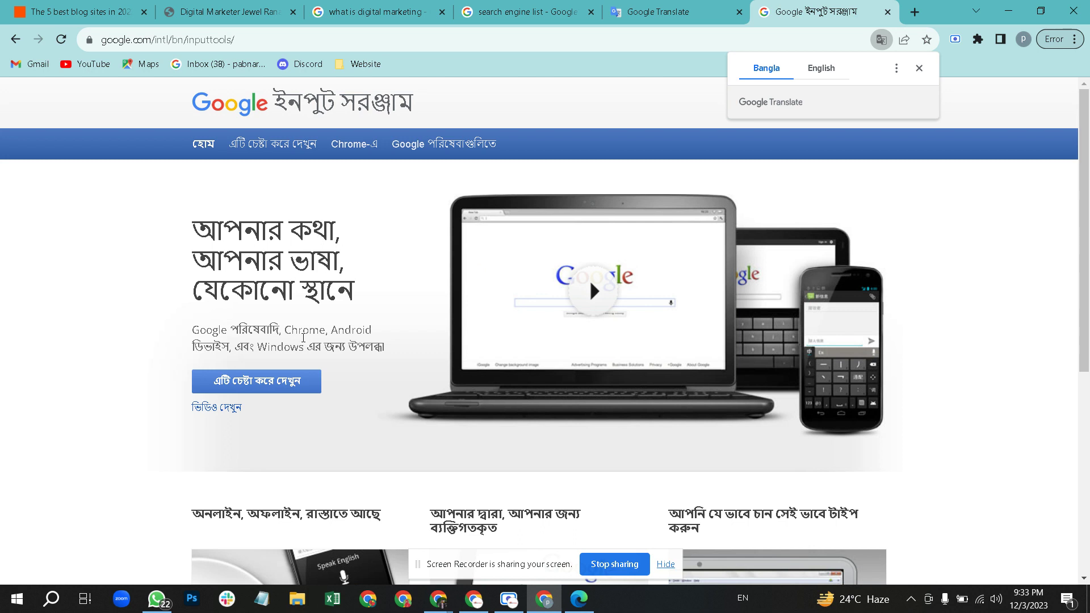
left_click(290, 385)
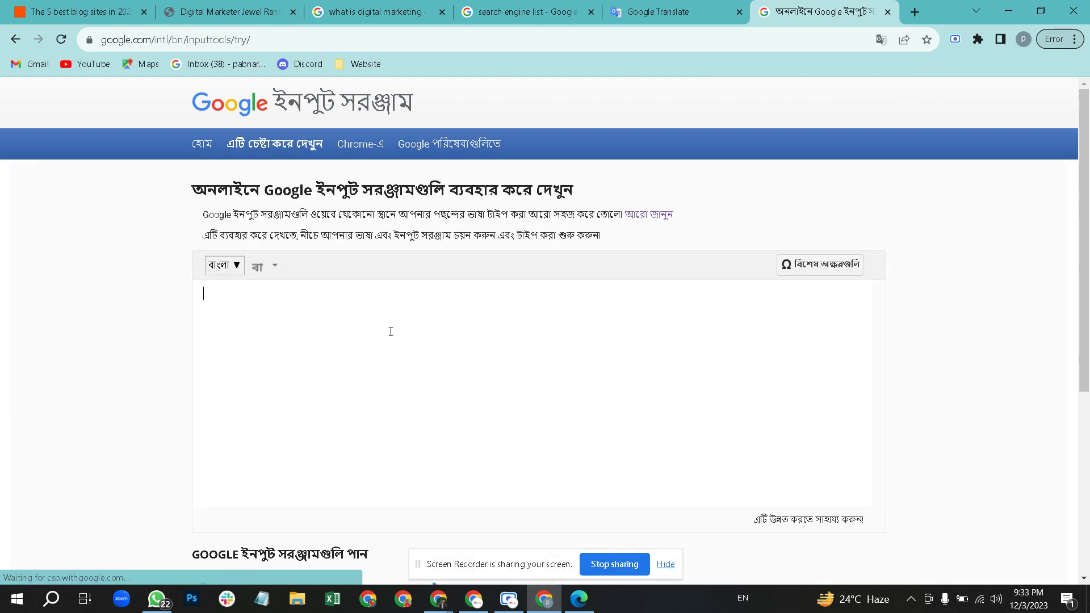
left_click(237, 271)
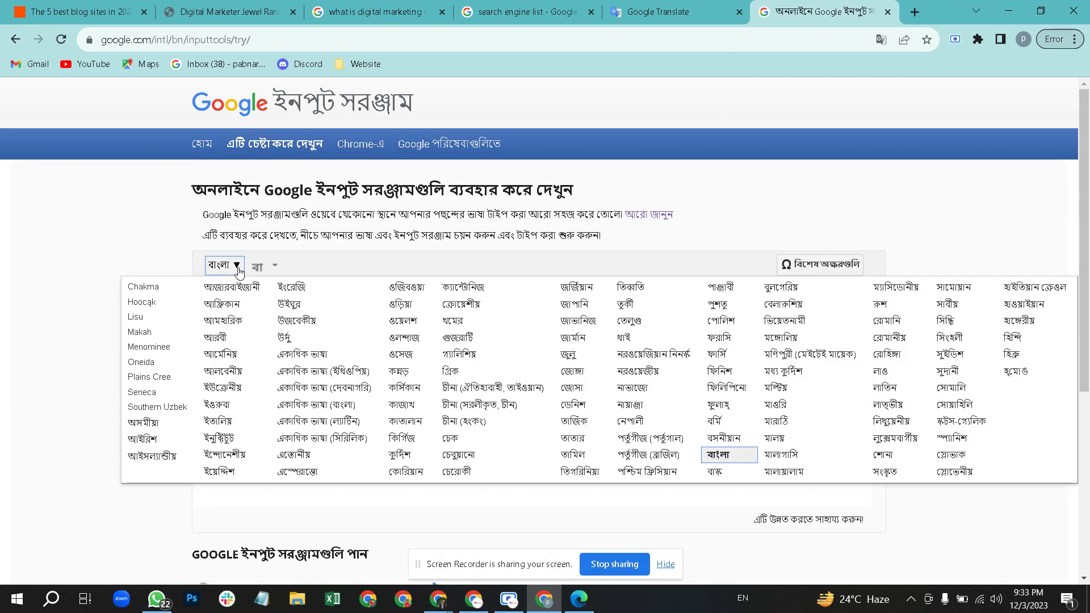
left_click(238, 272)
Step: Try phonetic Bangla typing in the Input Tools text box with sample letters such as "jdhgd", and clear the box
type("amar")
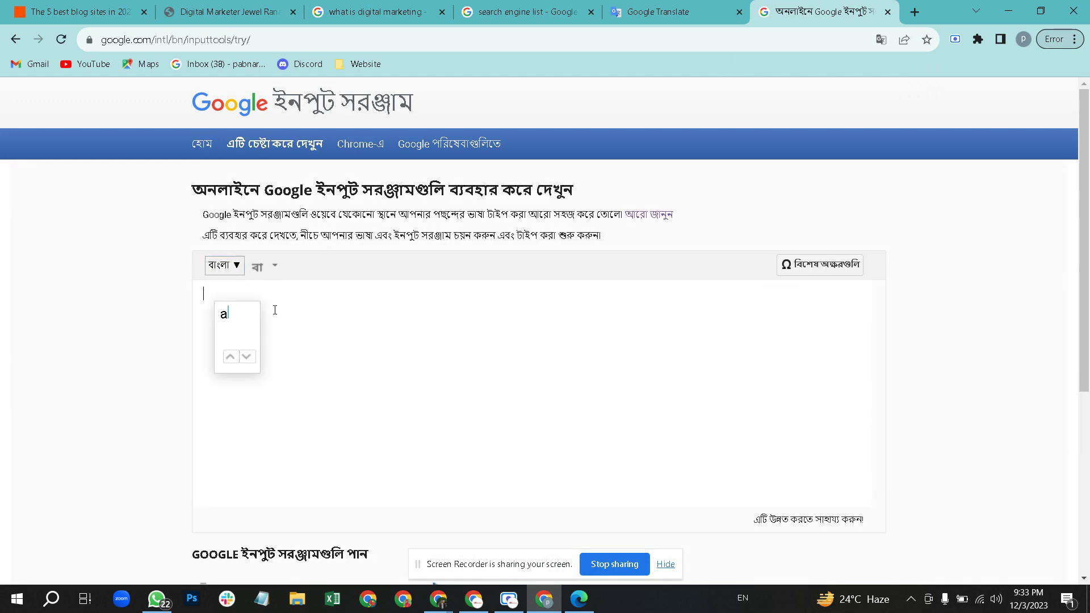
key("BackSpace")
key("BackSpace")
key("BackSpace")
key("BackSpace")
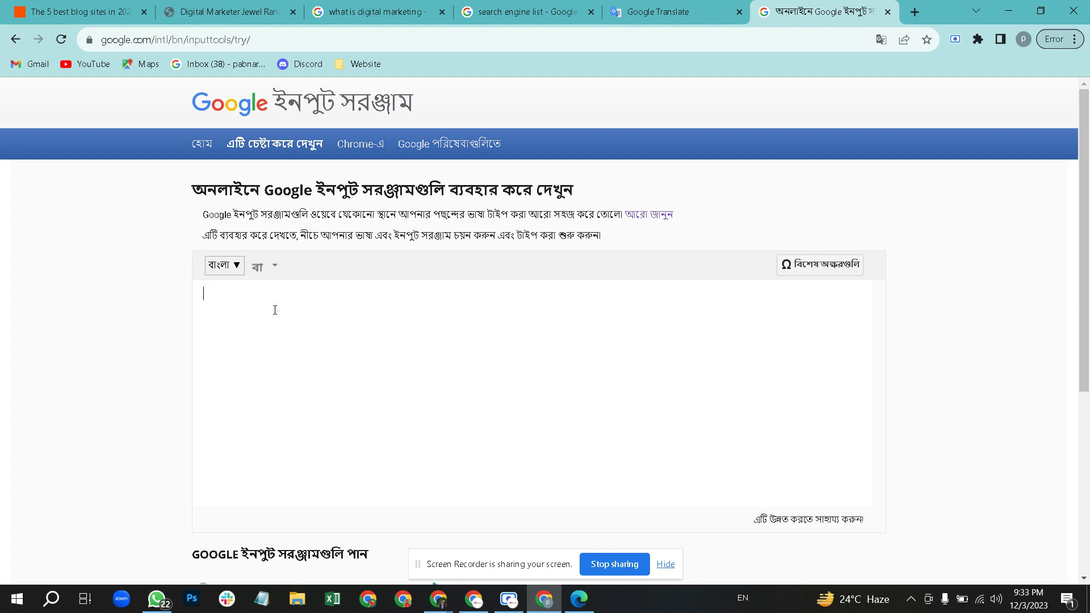
type("a")
type("jdfsgd")
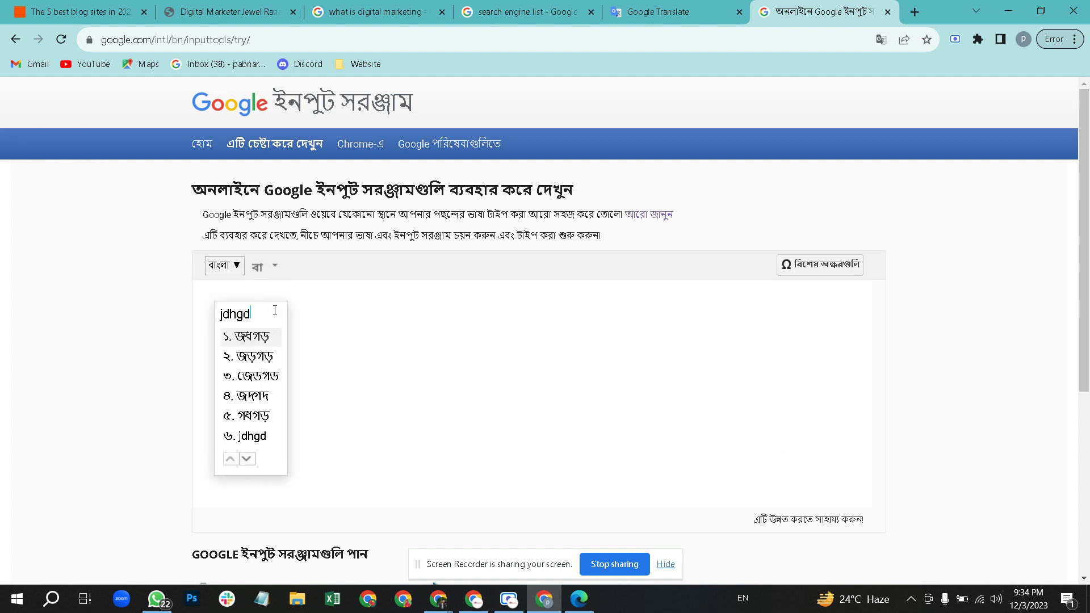
key("BackSpace")
key("BackSpace")
key("BackSpace")
key("BackSpace")
key("BackSpace")
key("BackSpace")
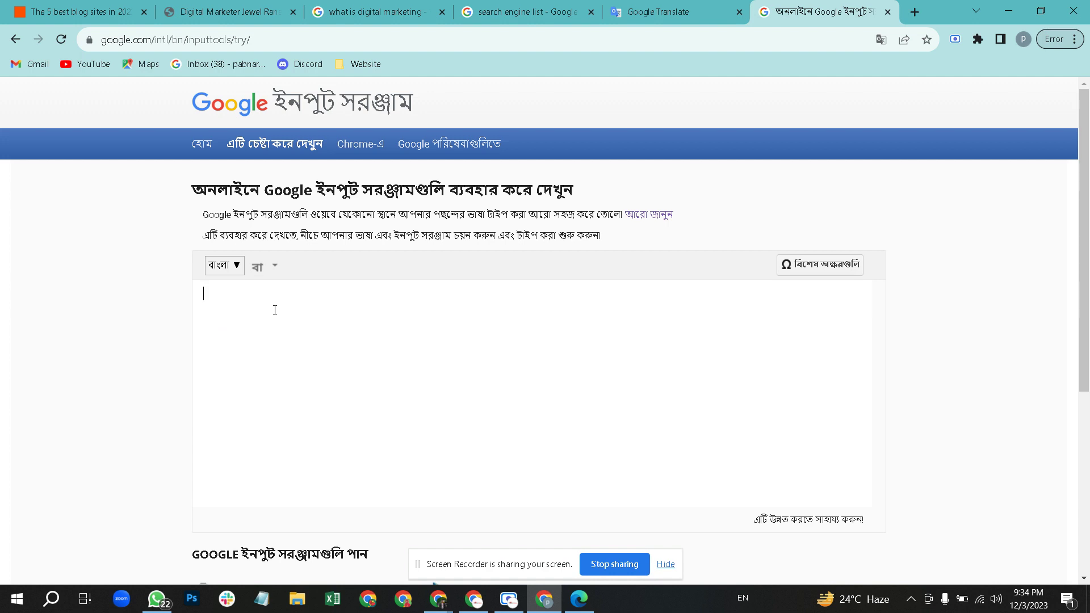
Step: Compare the Google Translate page with the Google Input Tools page by switching between their tabs
left_click(658, 12)
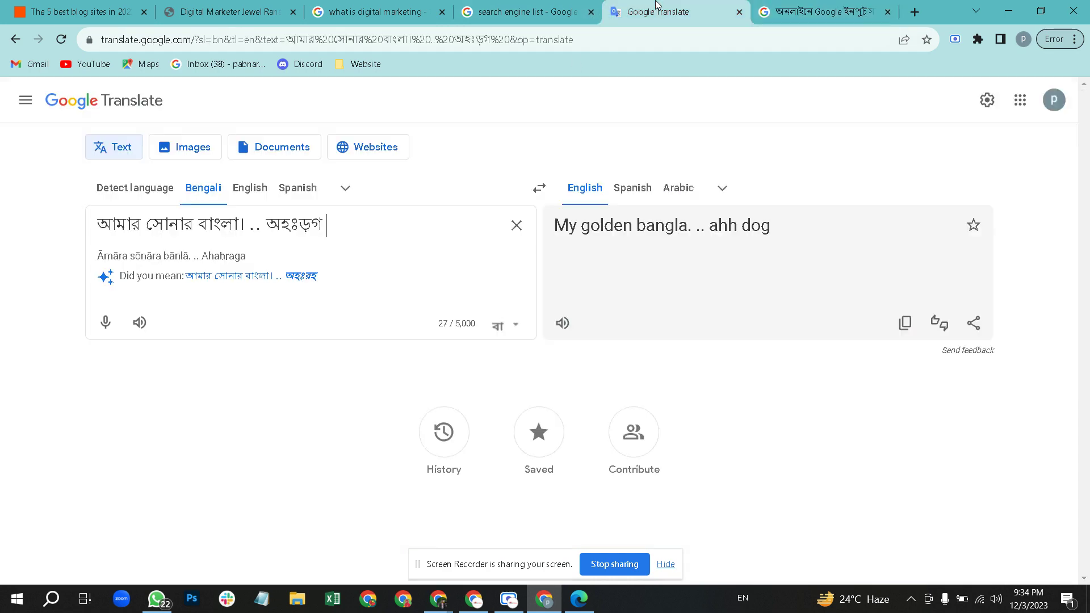
left_click(823, 11)
left_click(662, 12)
left_click(811, 13)
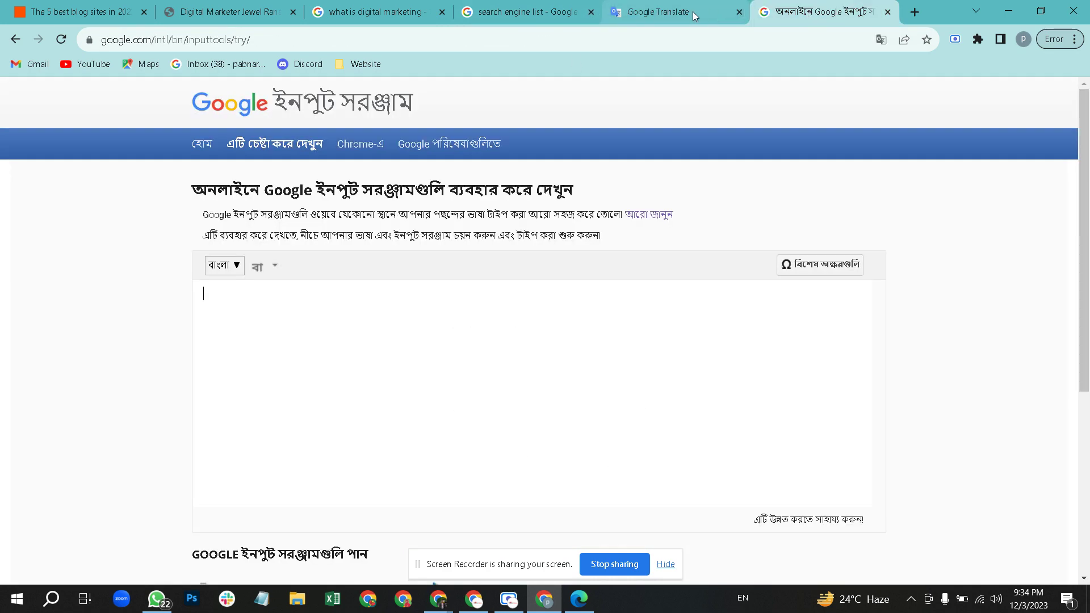
left_click(693, 13)
left_click(811, 14)
left_click(659, 11)
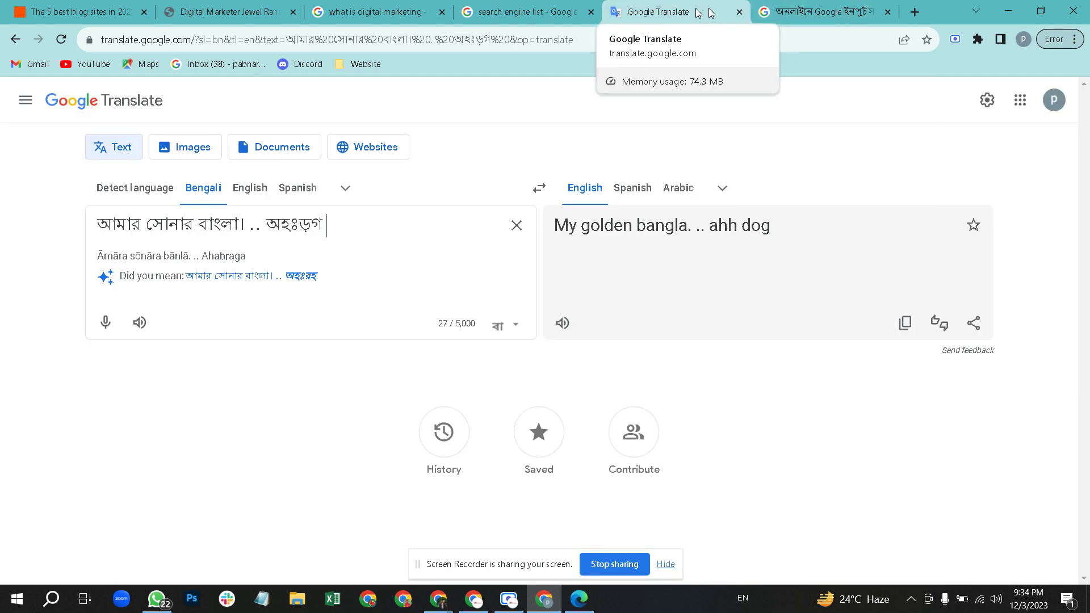
left_click(823, 14)
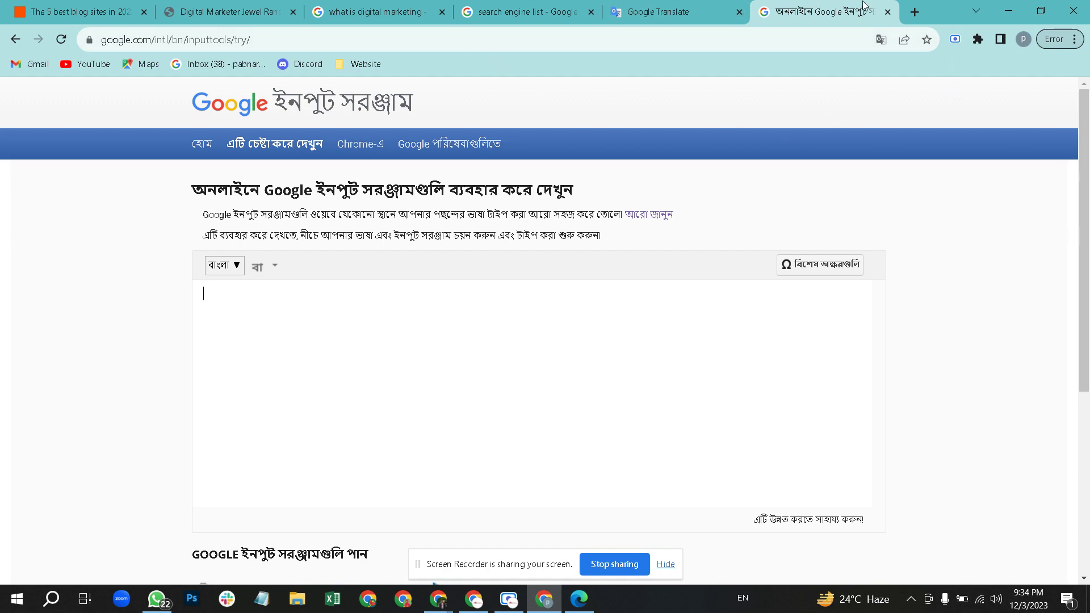
Step: Search Google for "lightshot chrome extension" in a new tab
left_click(915, 11)
left_click(291, 39)
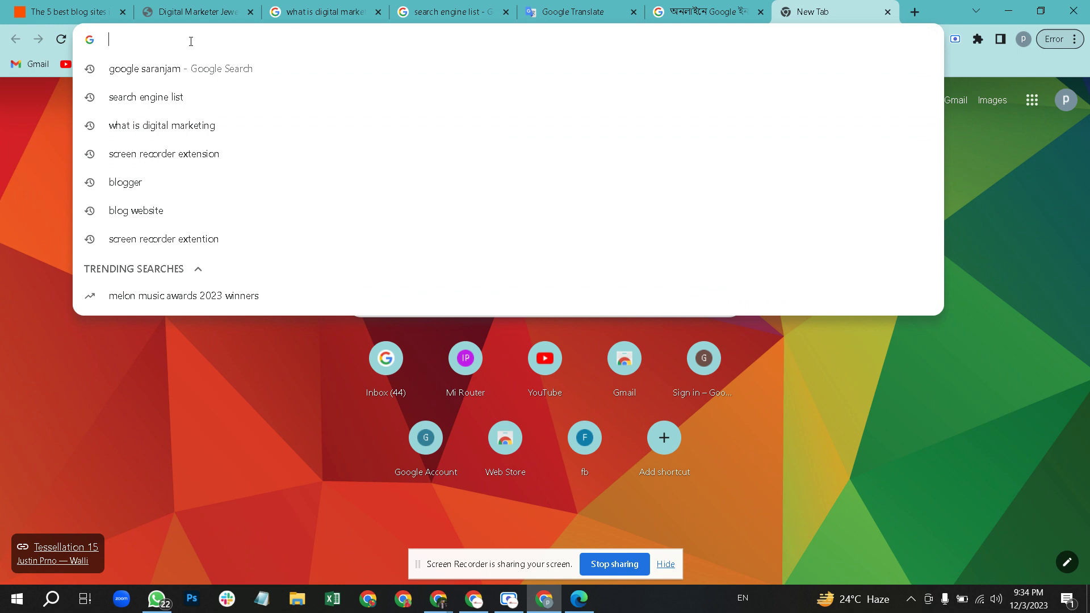
type("li")
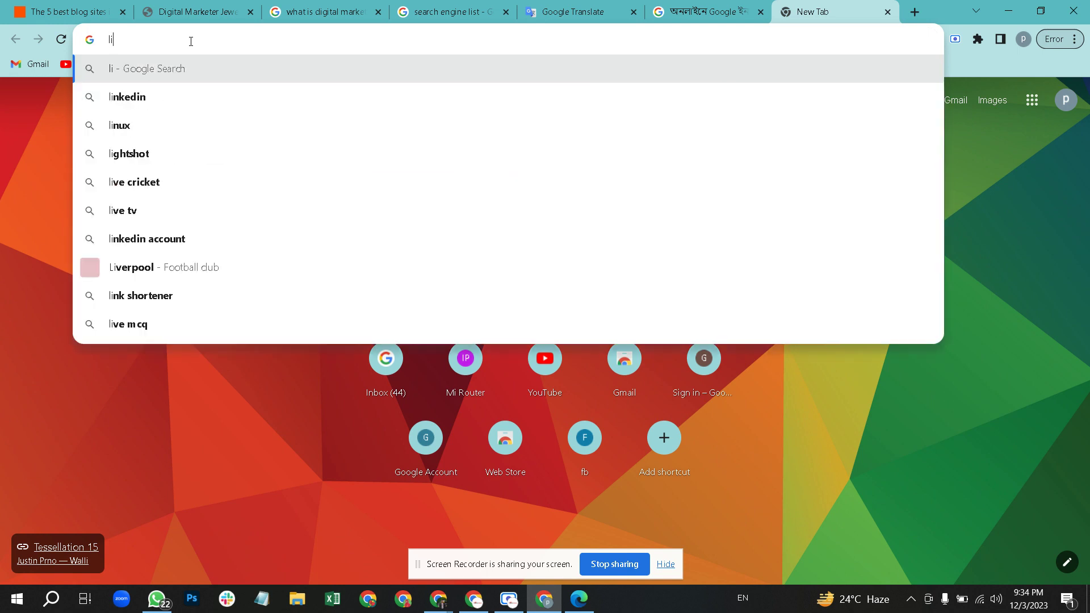
type("ghtsho")
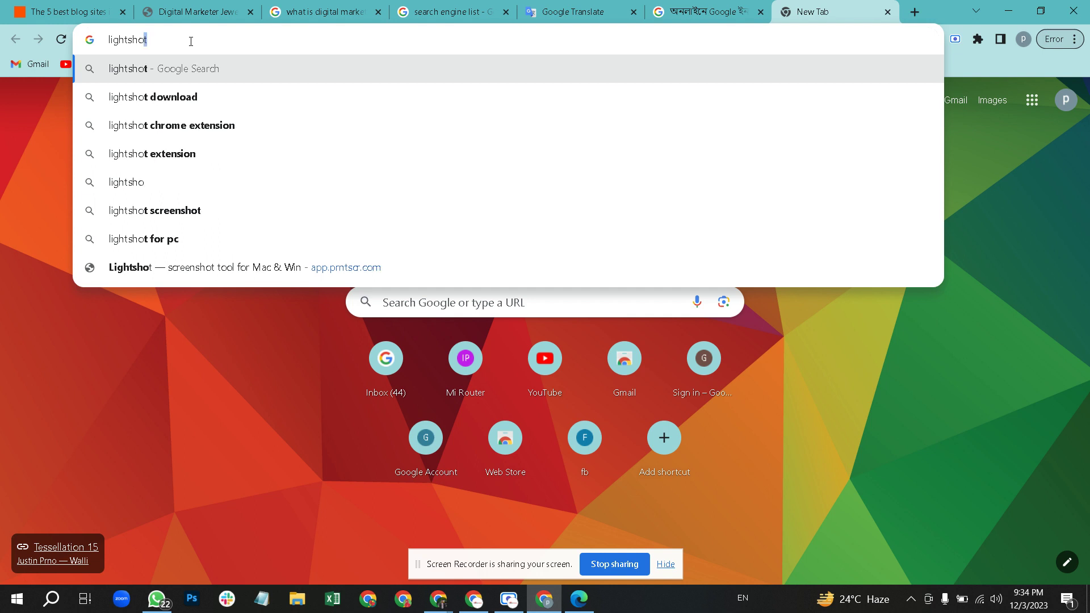
type("t")
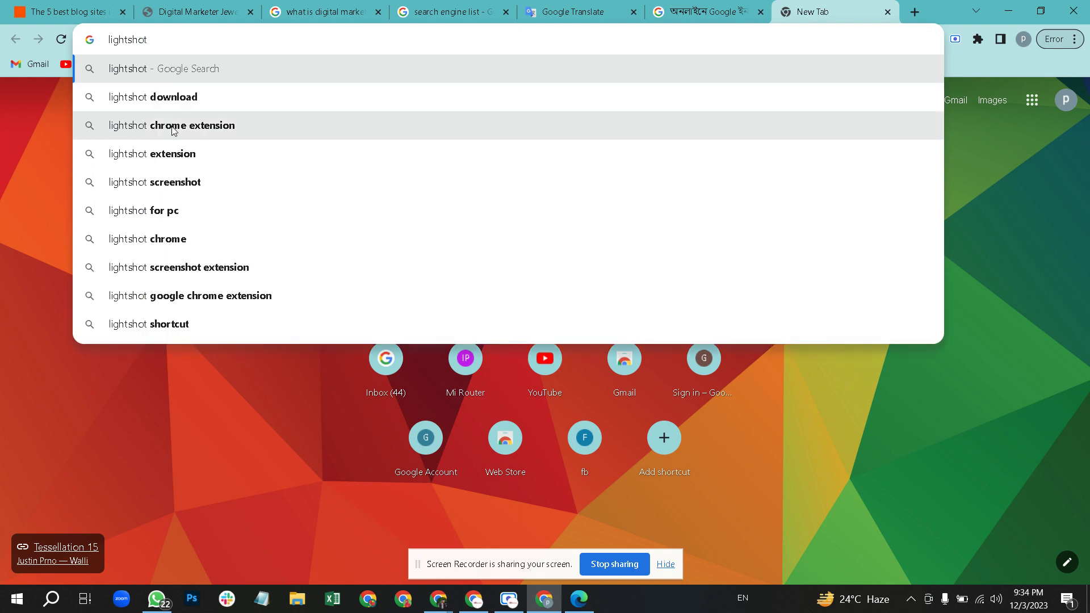
left_click(216, 126)
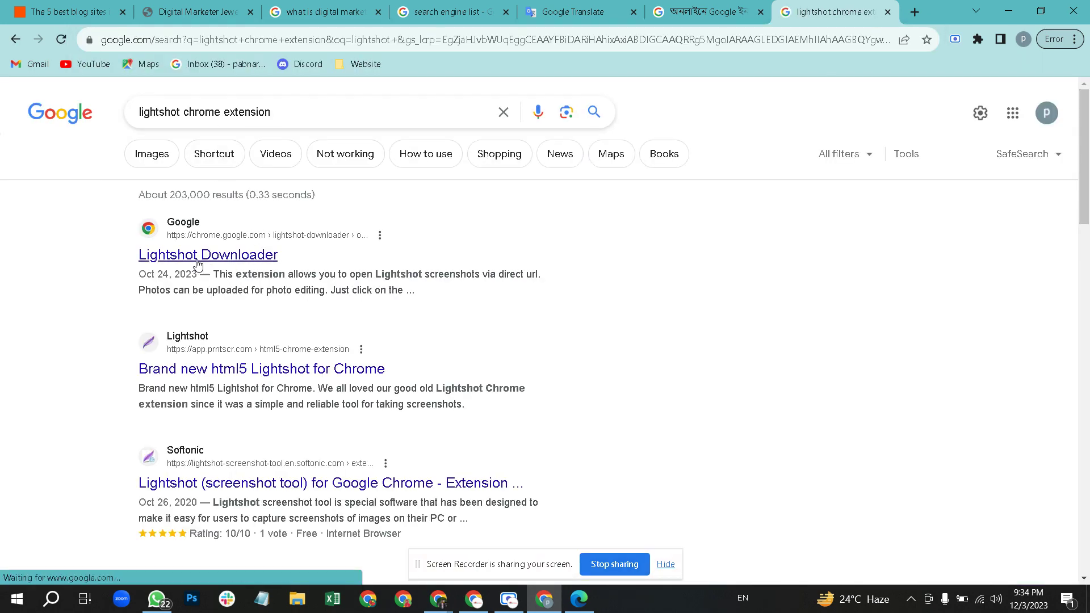
Step: Open the Lightshot Downloader page in the Chrome Web Store from the first search result and add the extension to Chrome
left_click(217, 262)
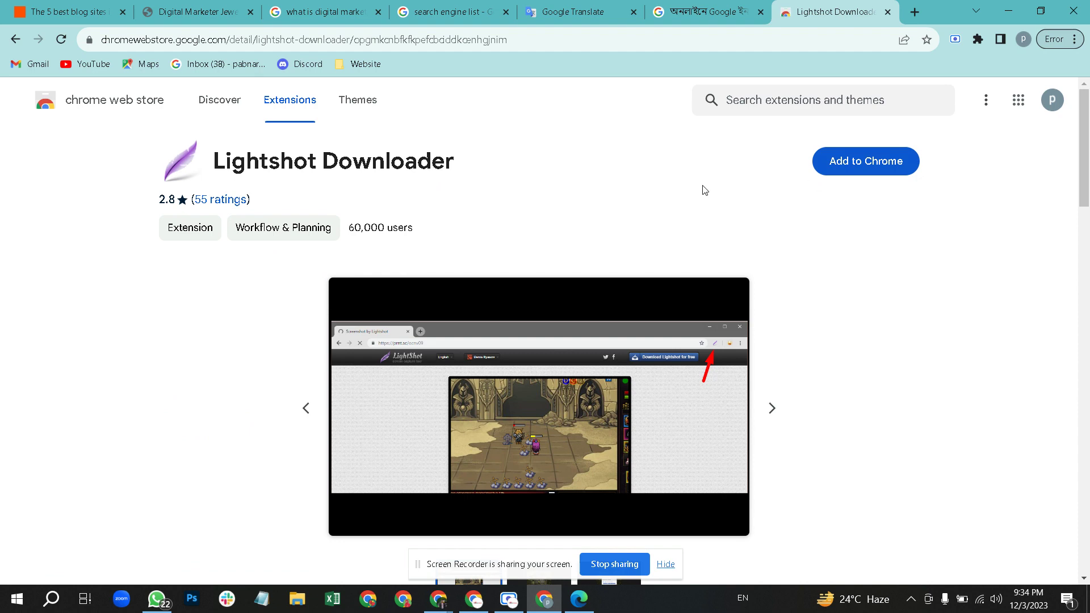
left_click(872, 165)
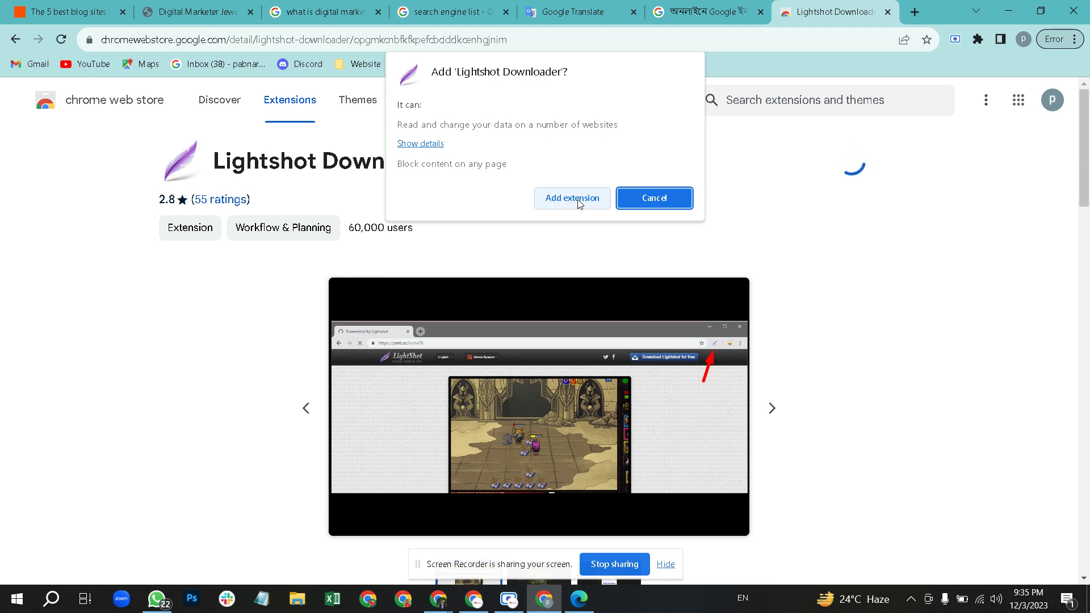
left_click(579, 203)
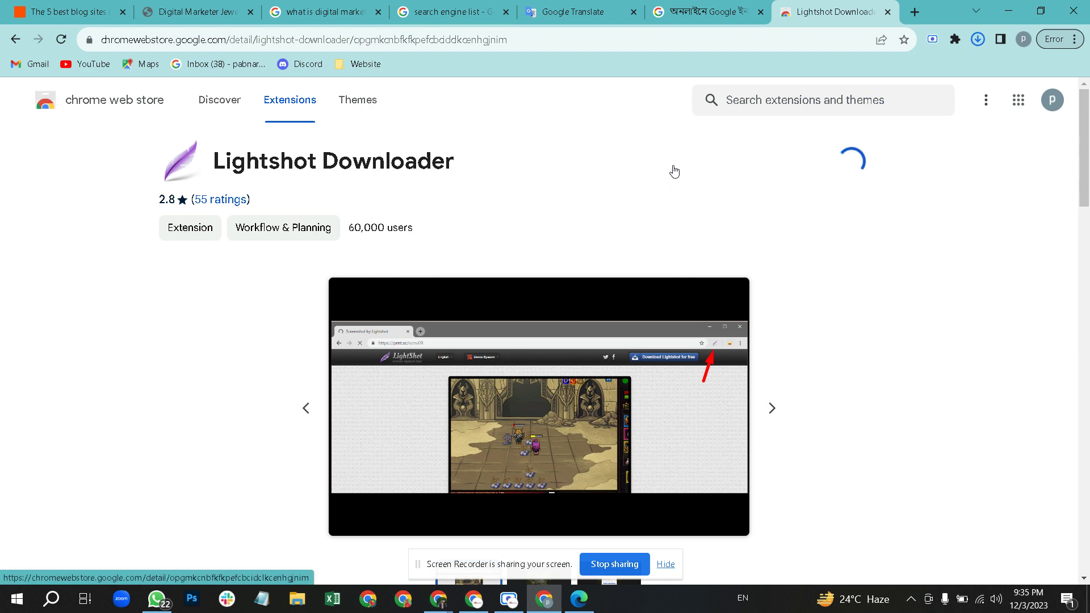
left_click(977, 39)
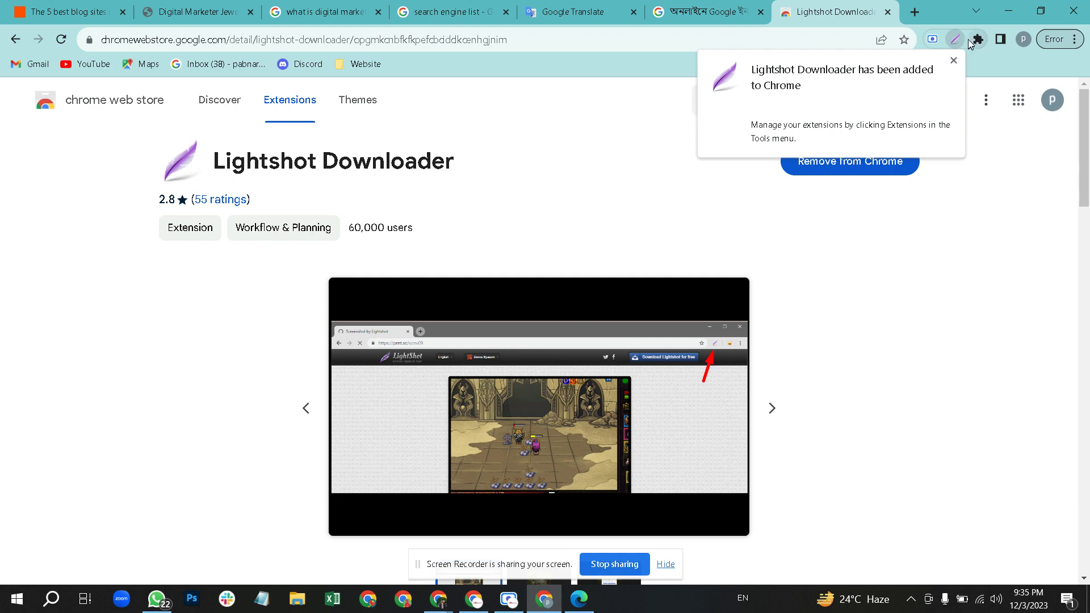
left_click(985, 137)
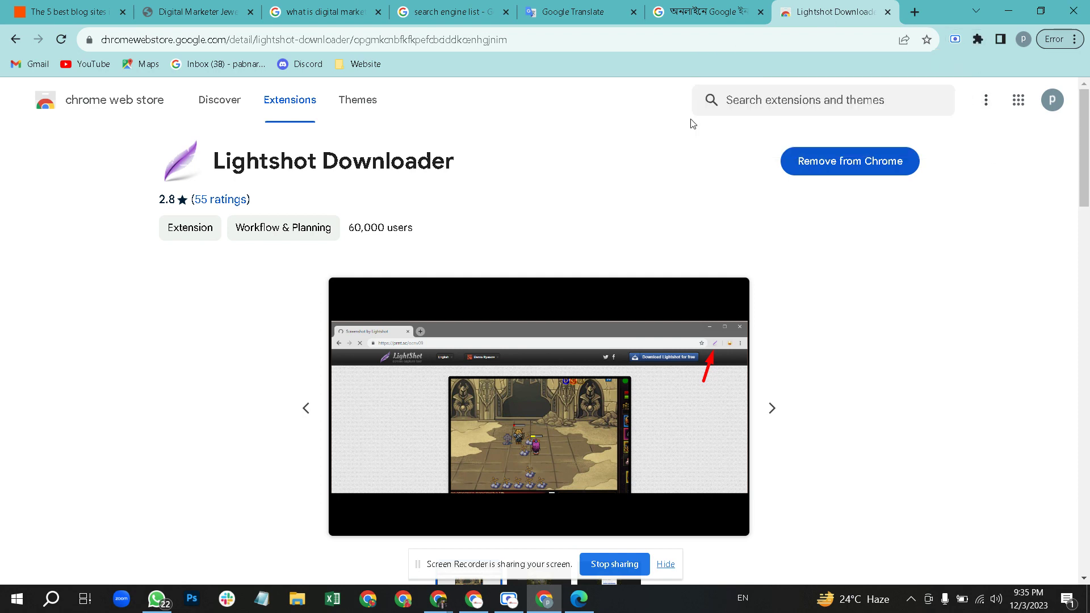
Step: Pin the Lightshot Downloader extension to the browser toolbar
left_click(977, 38)
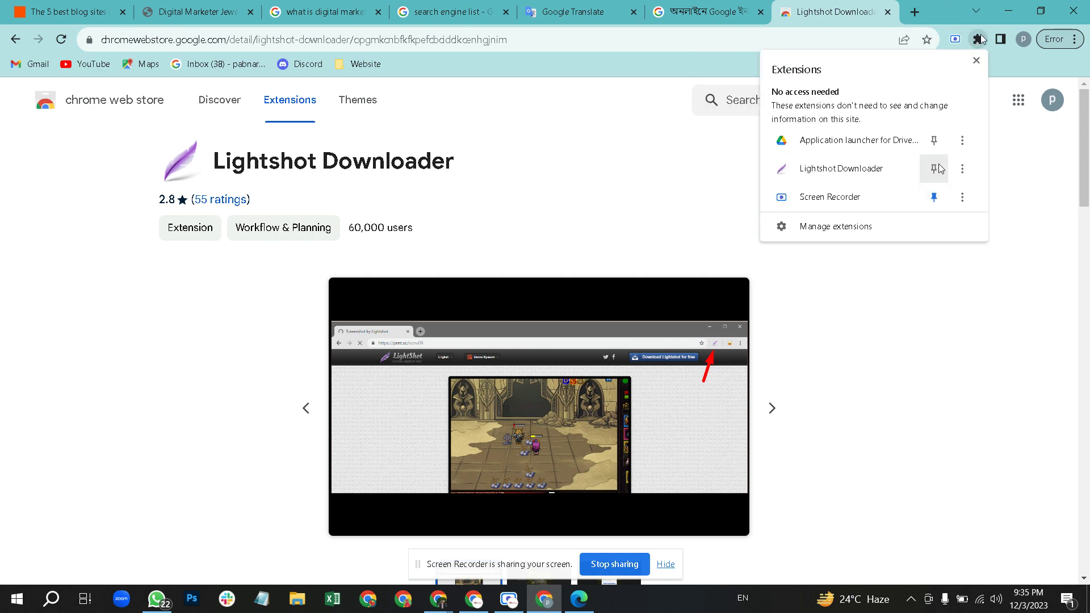
left_click(934, 168)
left_click(982, 67)
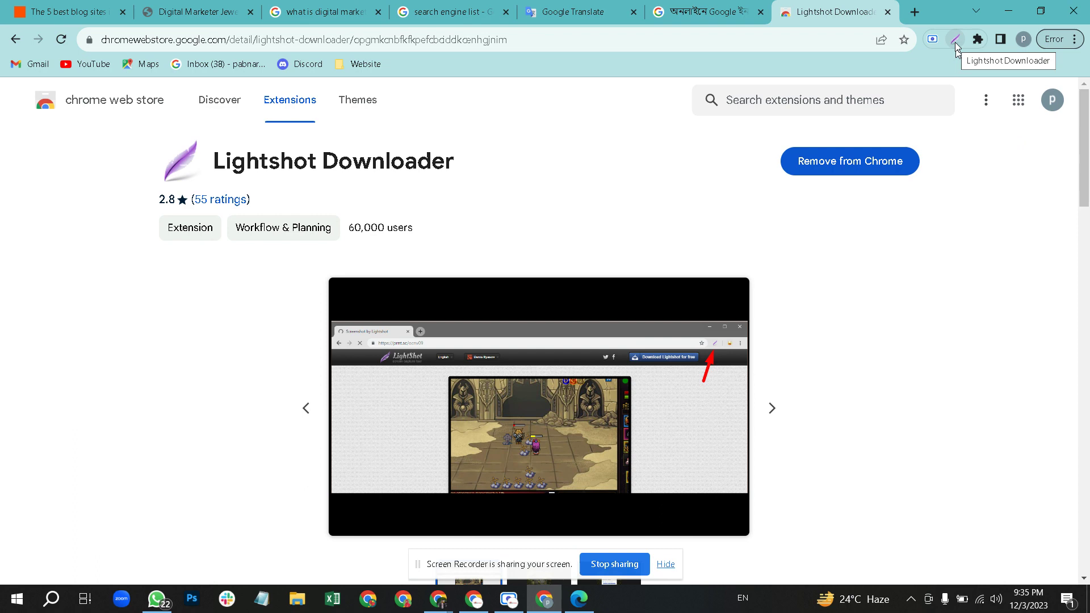
Step: Try to start a capture with the pinned Lightshot Downloader extension on the store page and on a new blank tab
key("super")
key("super")
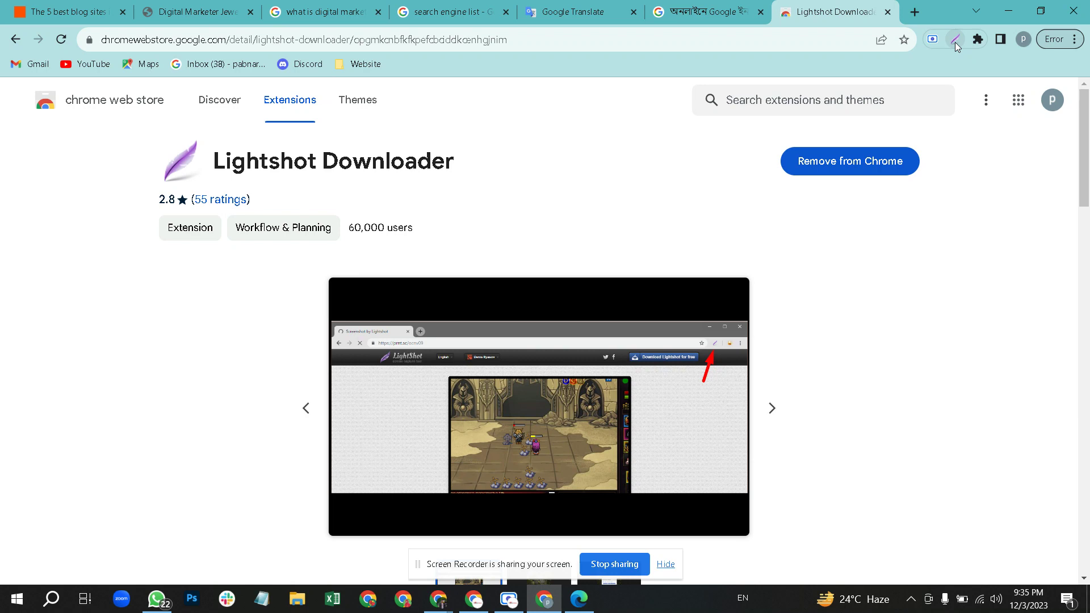
left_click(958, 43)
left_click(914, 13)
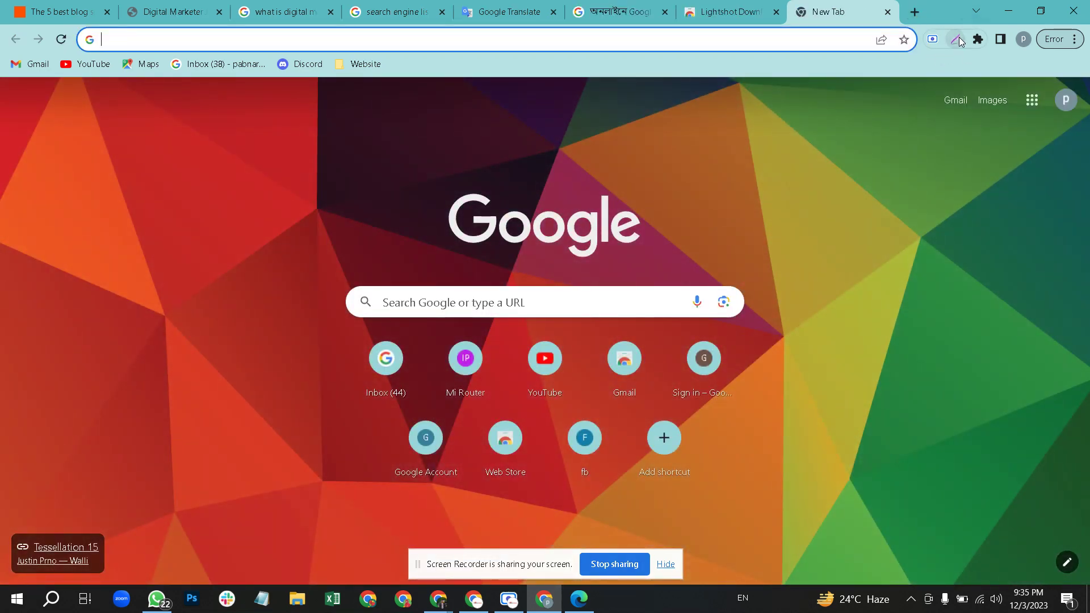
left_click(957, 41)
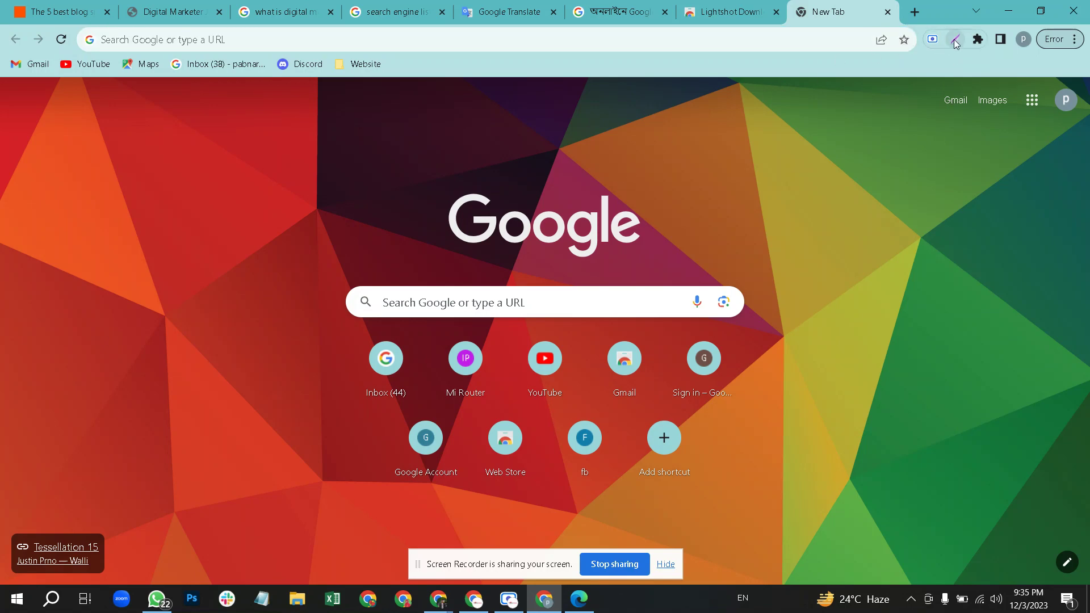
right_click(956, 39)
left_click(930, 82)
Step: Open the Lightshot Downloader store page from the extension's own options and skim through it
left_click(977, 38)
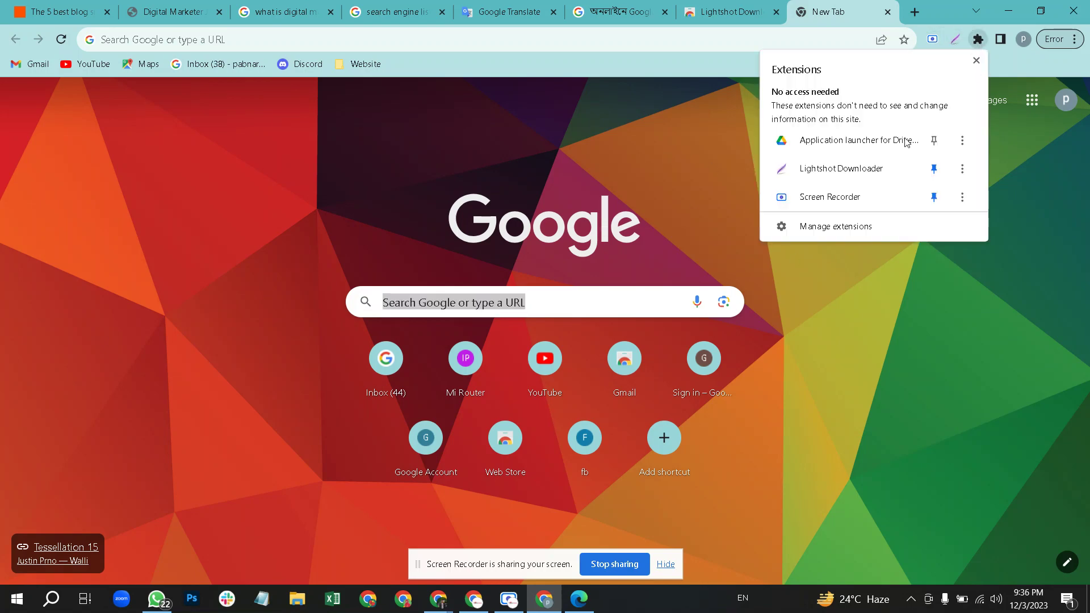
left_click(961, 170)
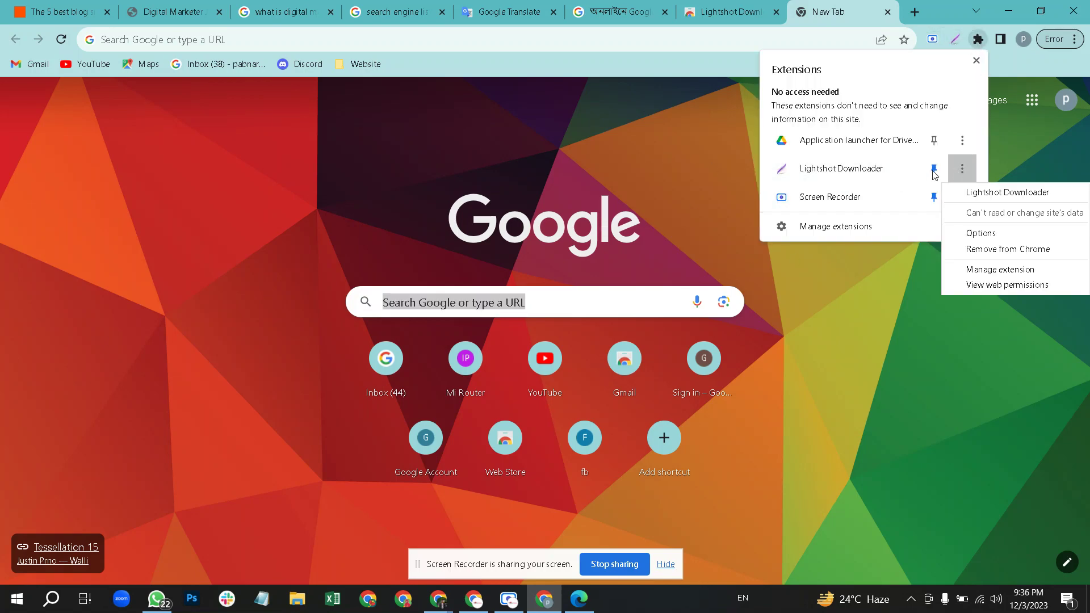
left_click(997, 194)
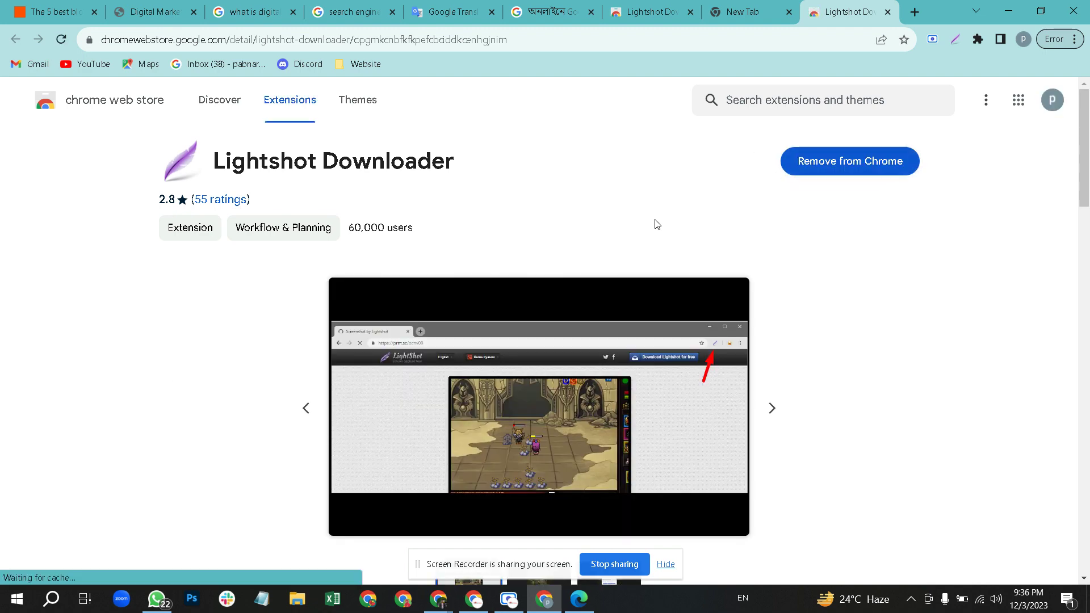
scroll(554, 238, "down", 8)
scroll(463, 221, "up", 8)
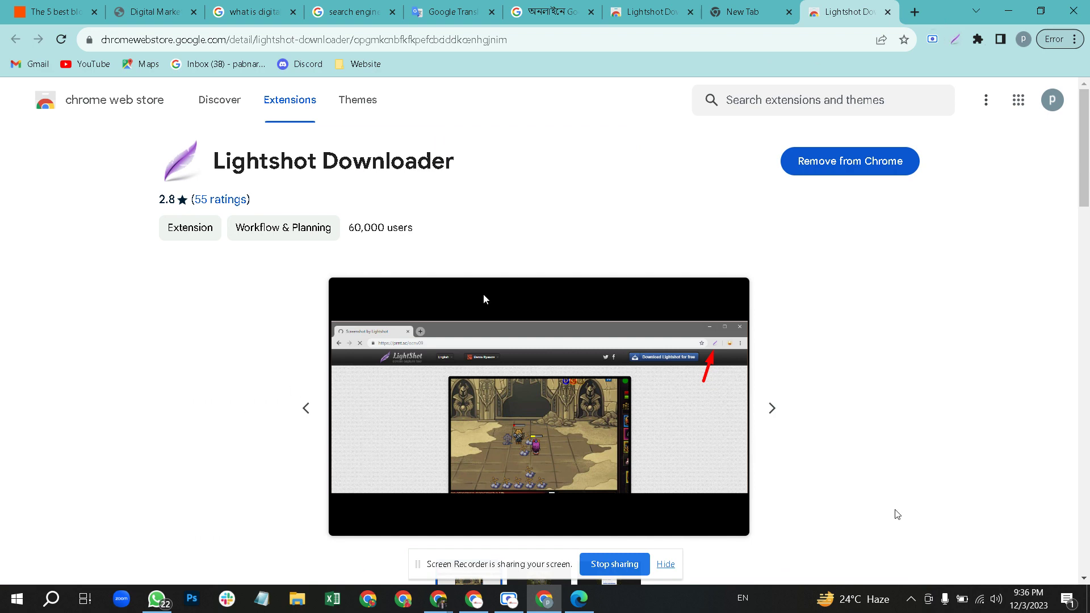
left_click(910, 601)
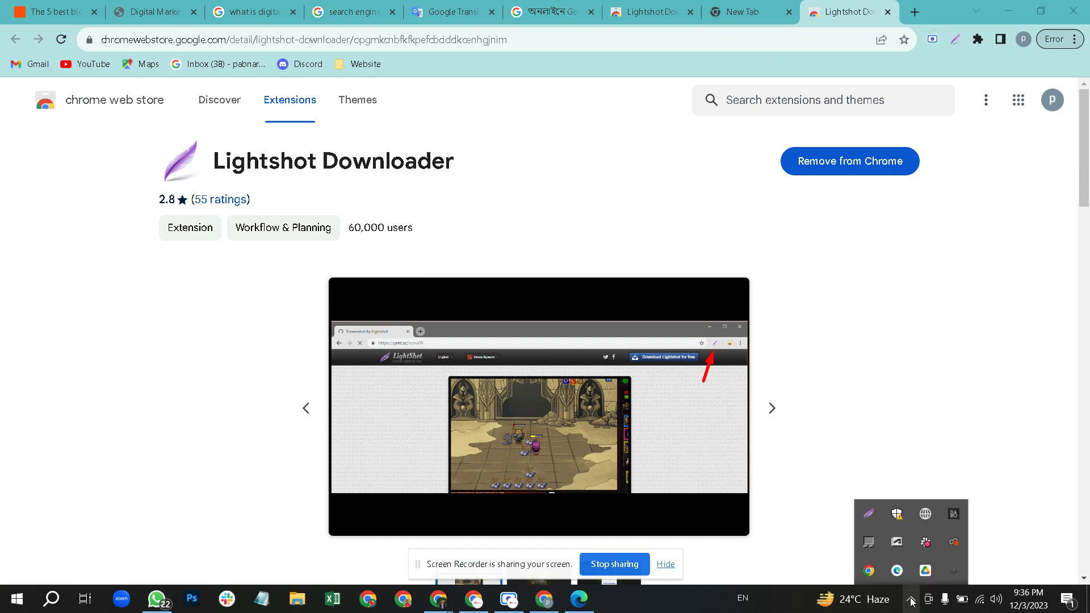
left_click(870, 514)
left_click_drag(130, 114, 885, 463)
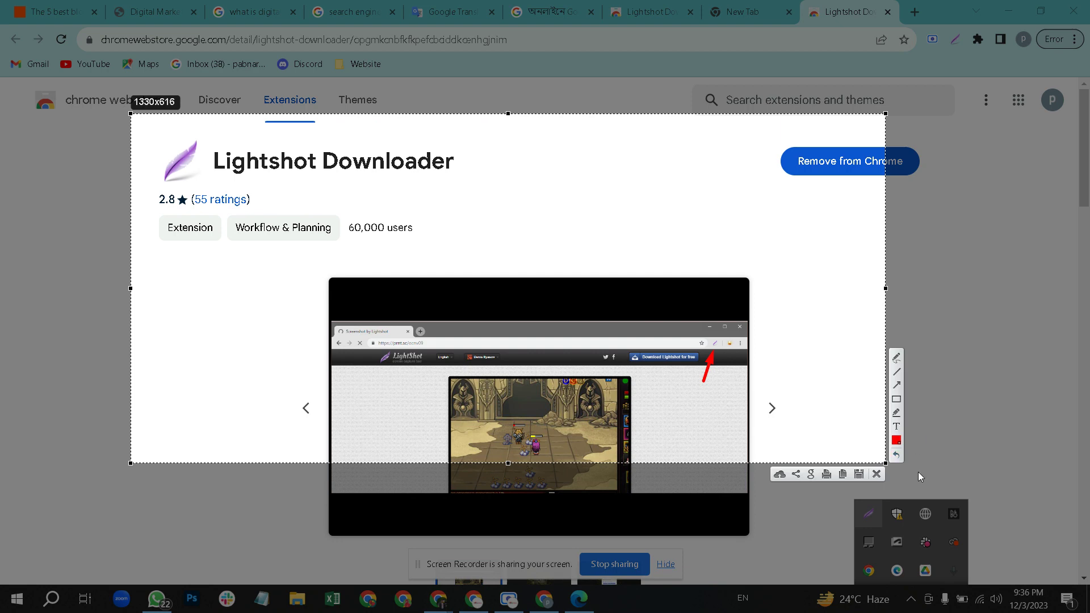
left_click(877, 474)
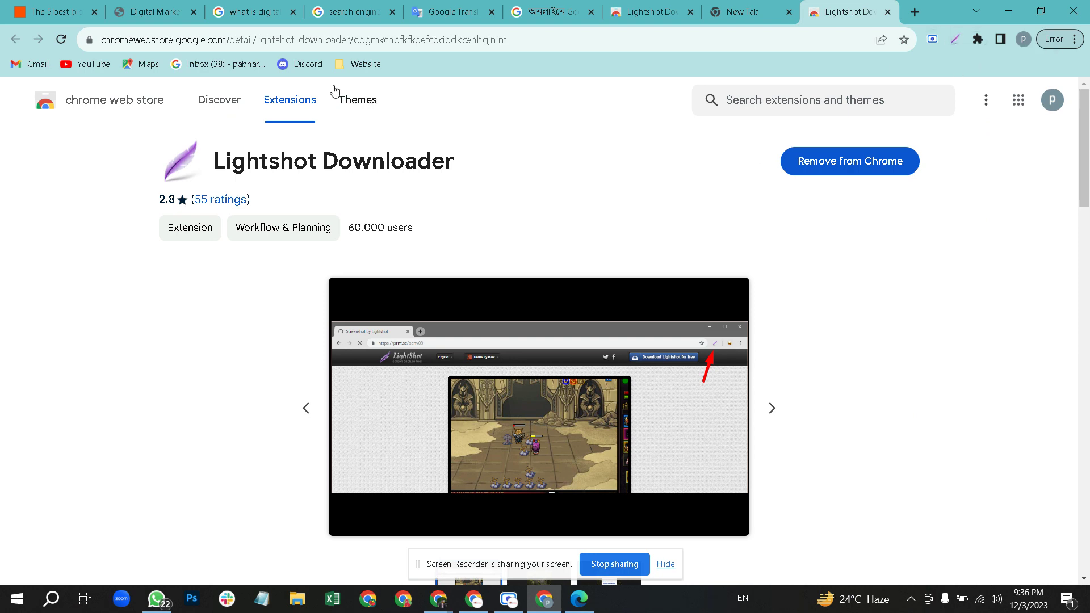
left_click_drag(152, 135, 657, 367)
left_click(857, 292)
Step: Capture an area of about 1316 × 632 px of the store page with desktop Lightshot and frame the category tags and user count in red
left_click(910, 601)
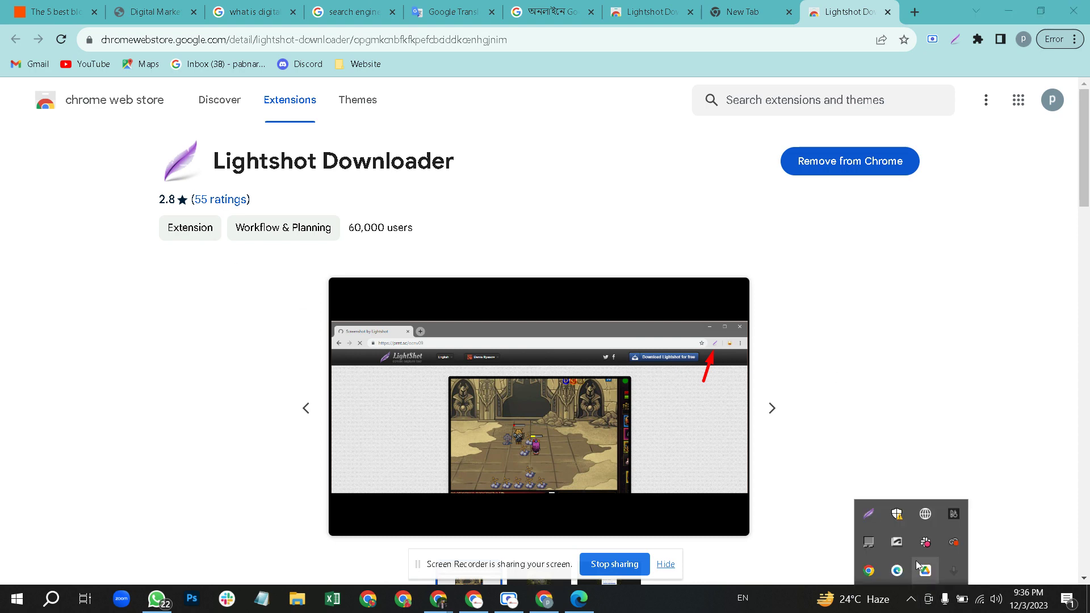
left_click(868, 516)
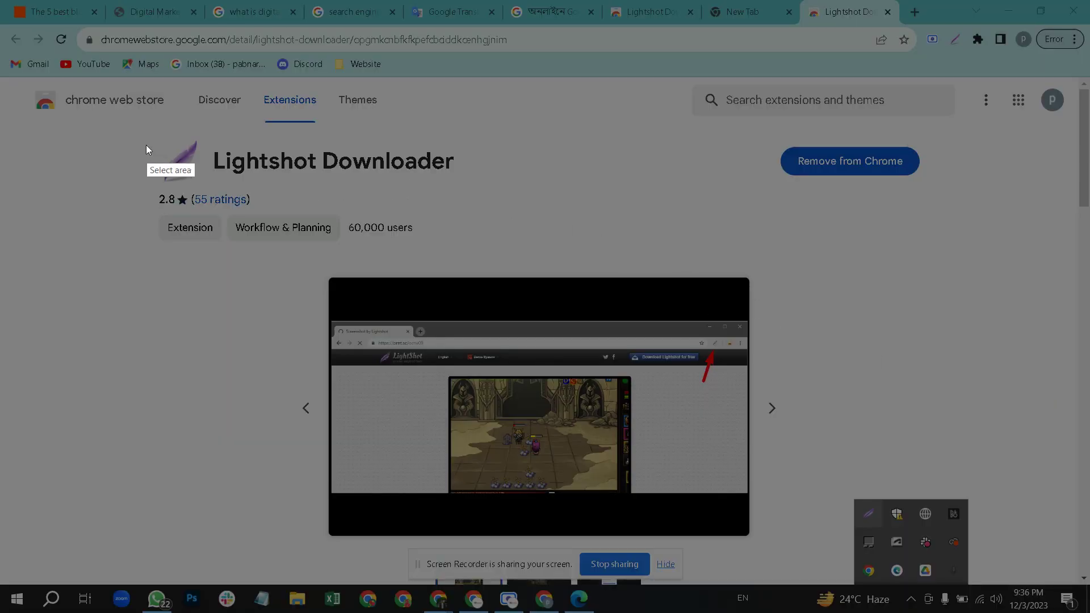
left_click_drag(131, 119, 878, 478)
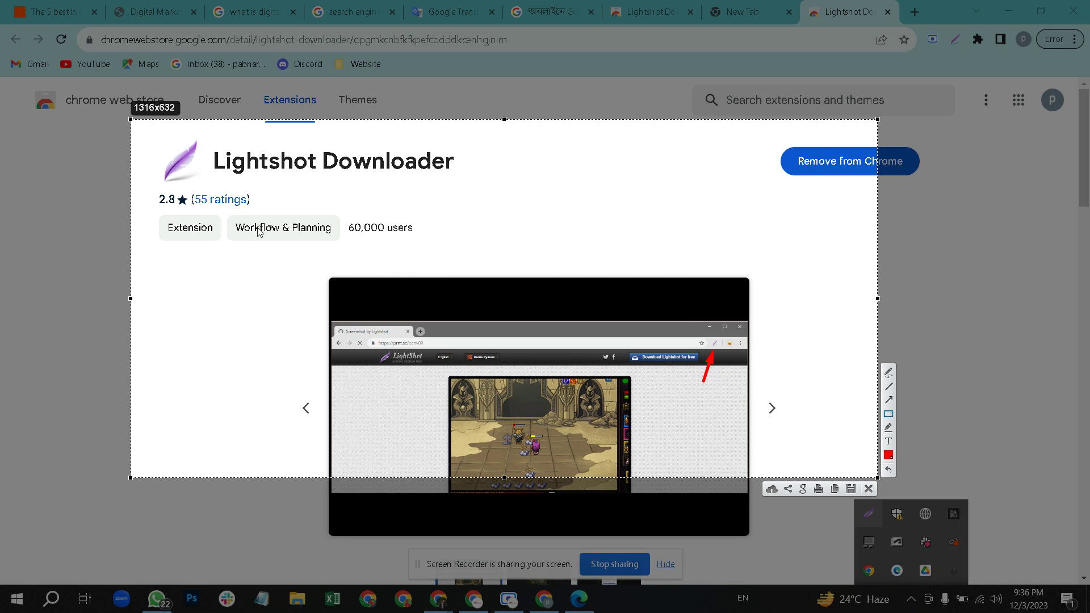
mouse_move(154, 212)
left_mouse_down()
mouse_move(270, 249)
mouse_move(422, 248)
left_mouse_up()
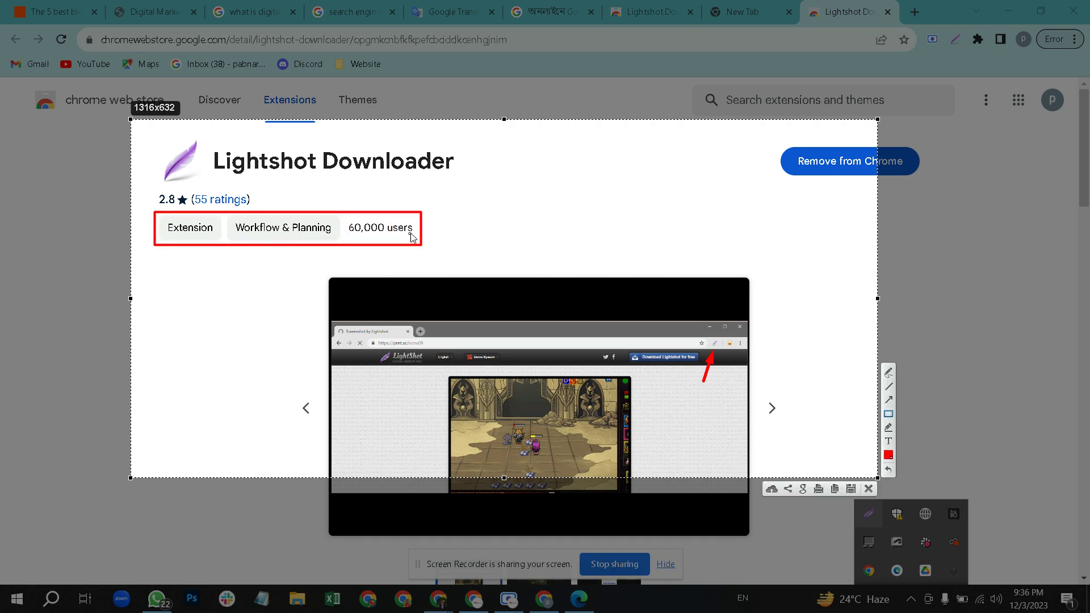
Step: Save the Lightshot capture in the Downloads folder as the JPEG file Screenshot_19.jpg
left_click(852, 488)
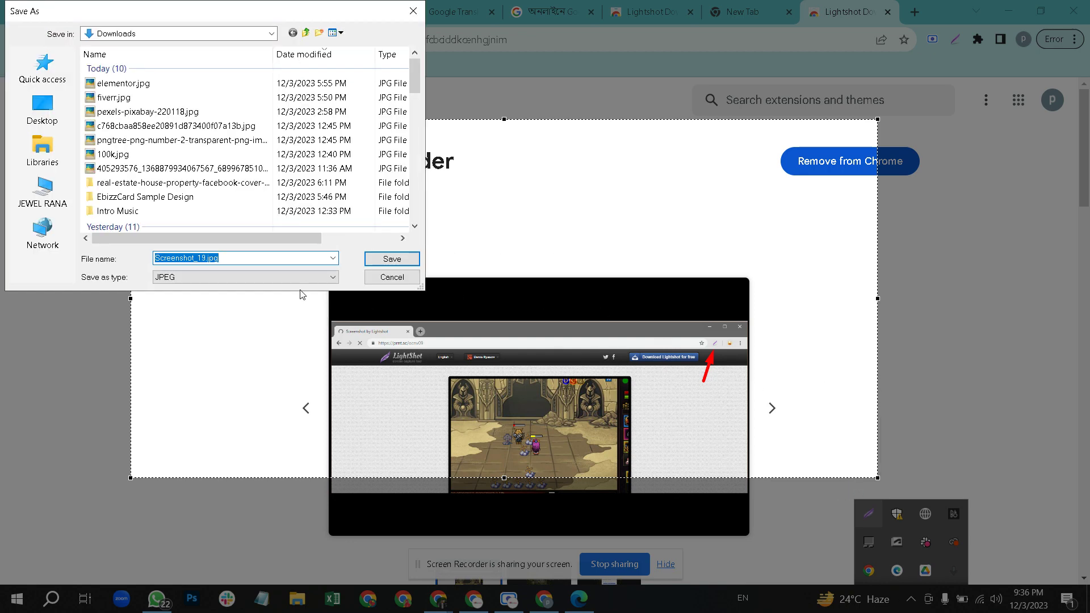
left_click(391, 258)
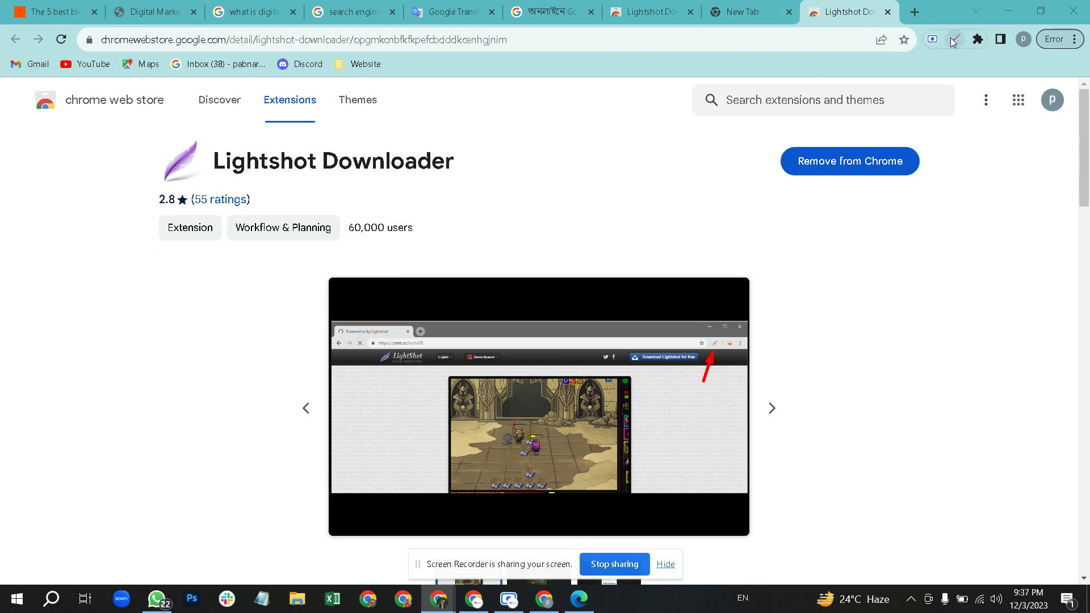
Step: Replace the spare blank tab with a new one, search Google for "google meetr" and open the Google Meet site
left_click(788, 12)
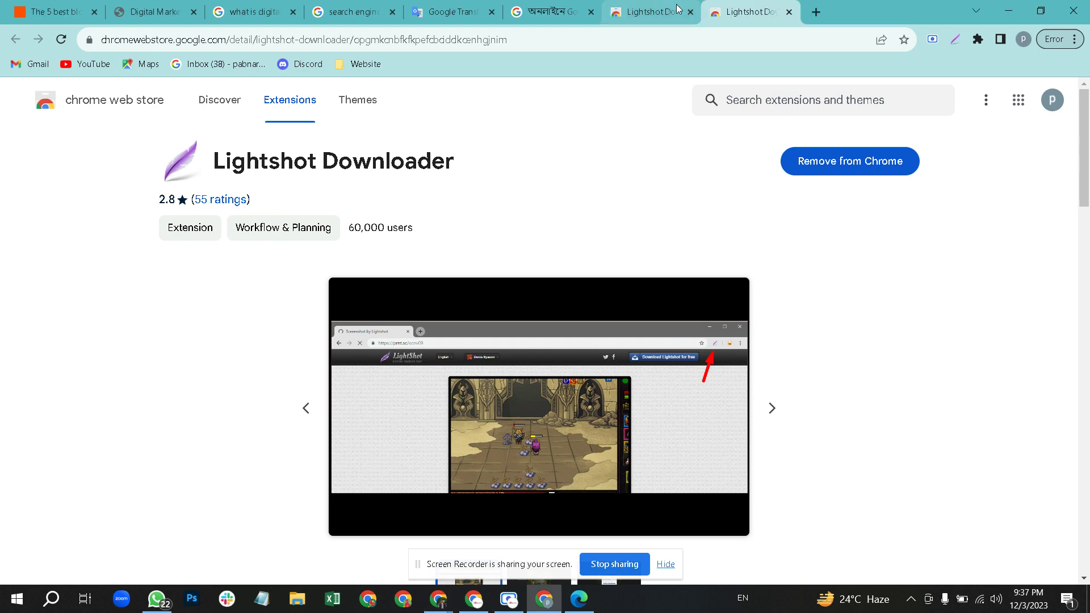
left_click(815, 12)
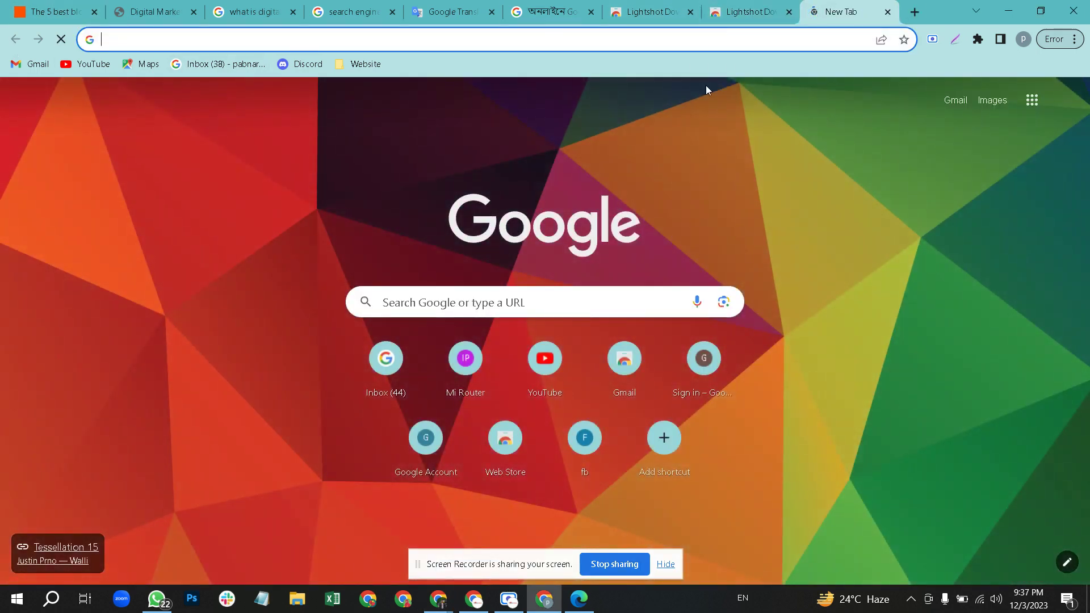
left_click(612, 39)
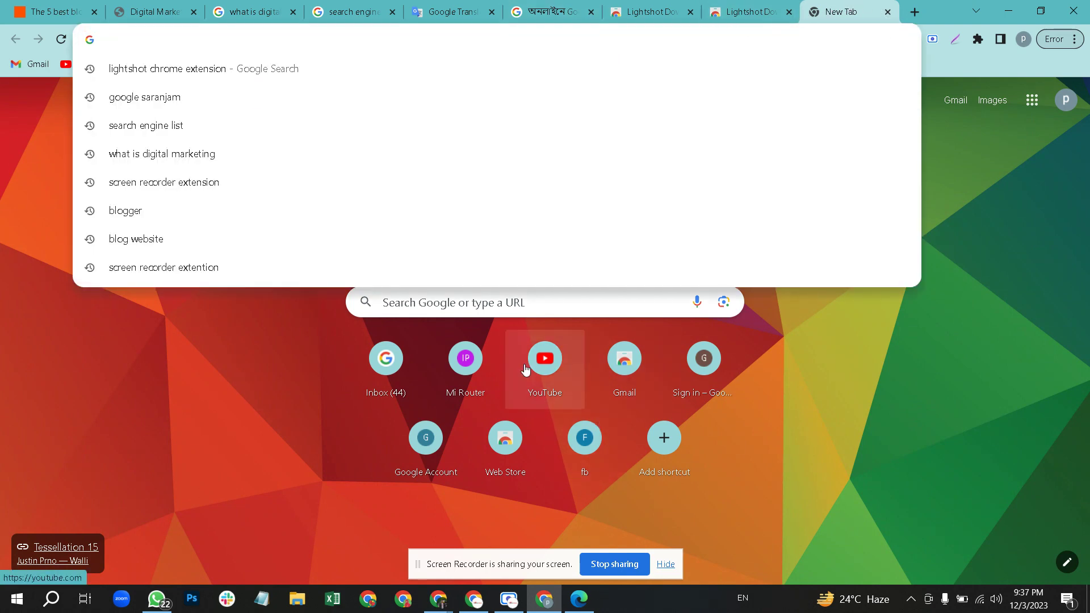
left_click(231, 438)
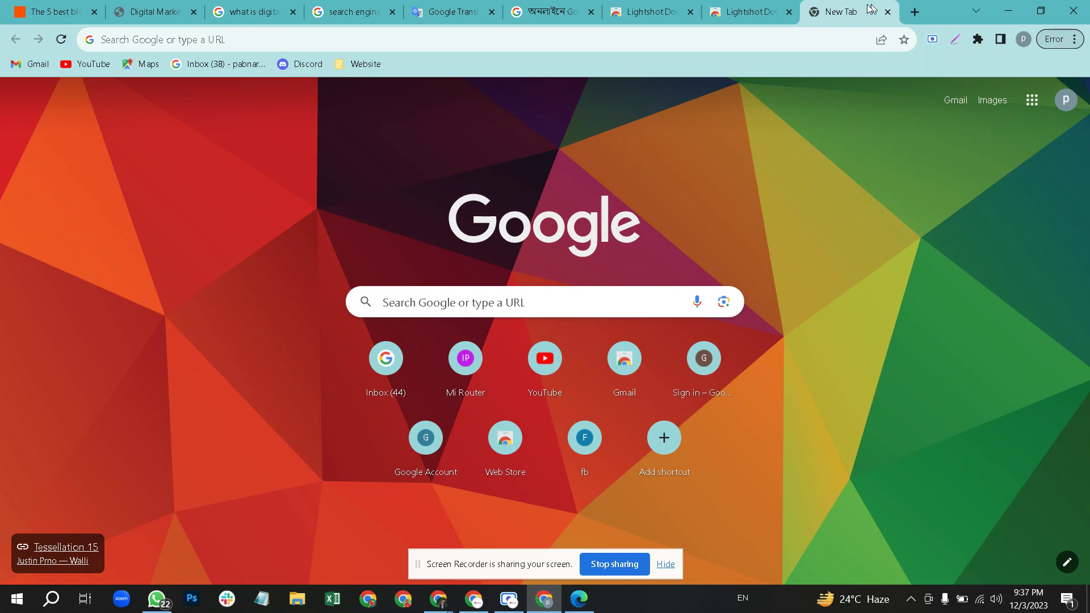
left_click(442, 45)
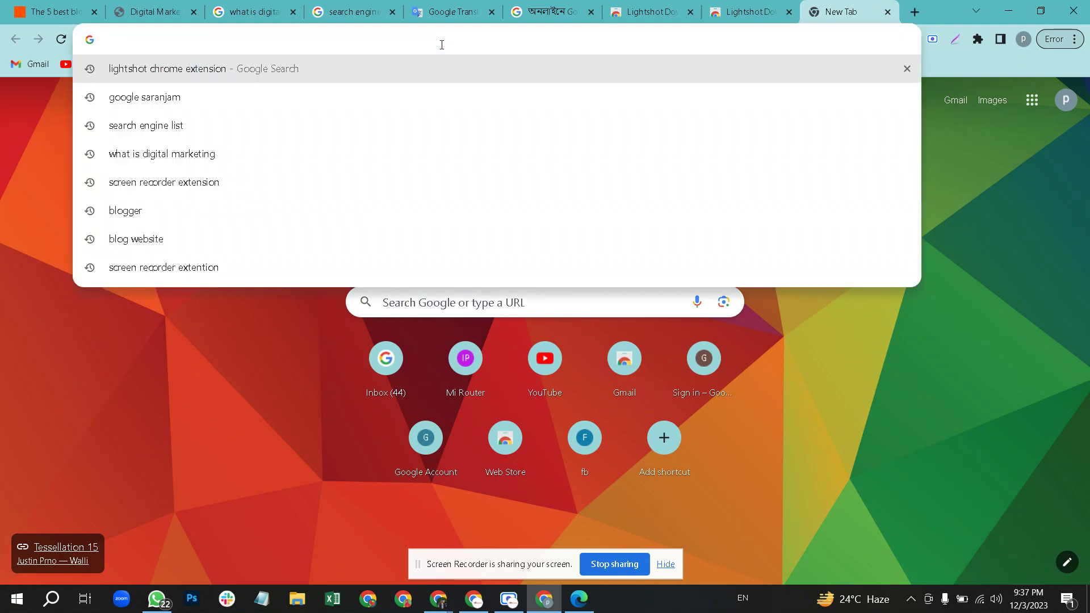
type("google")
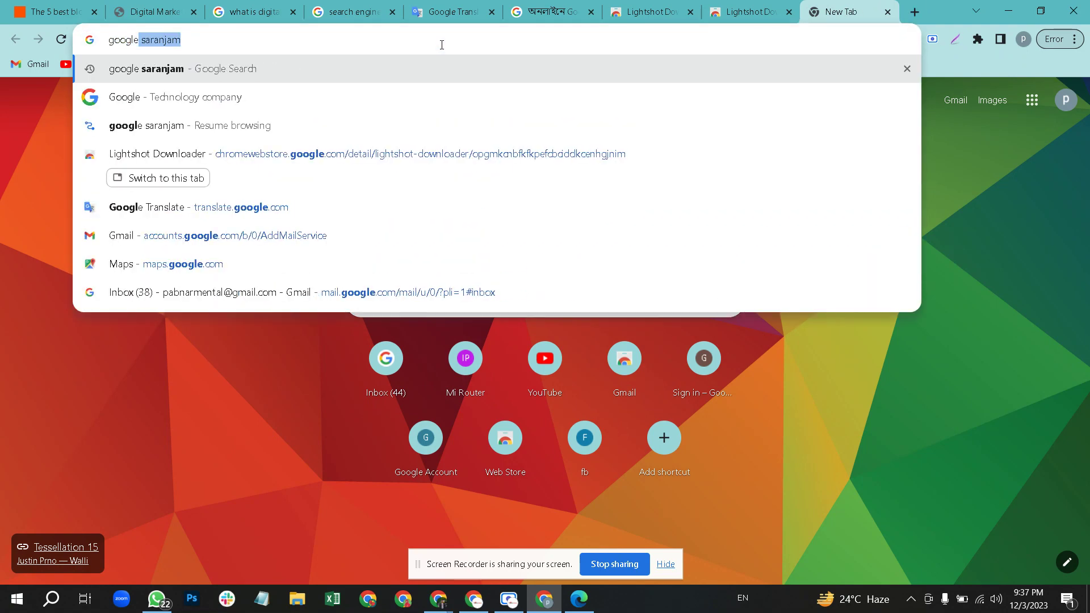
type(" meetr")
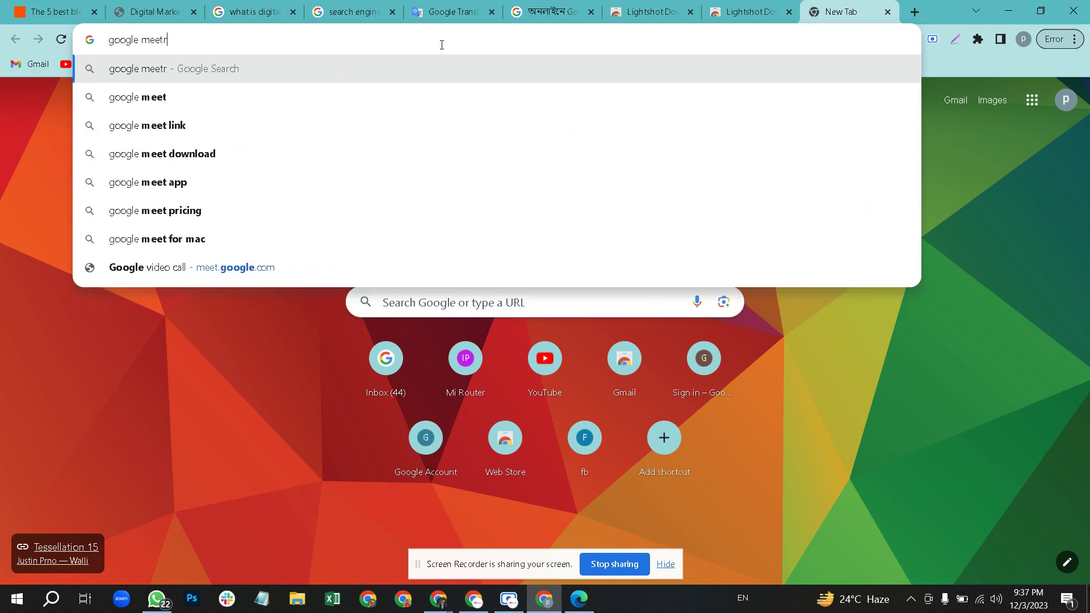
key("Return")
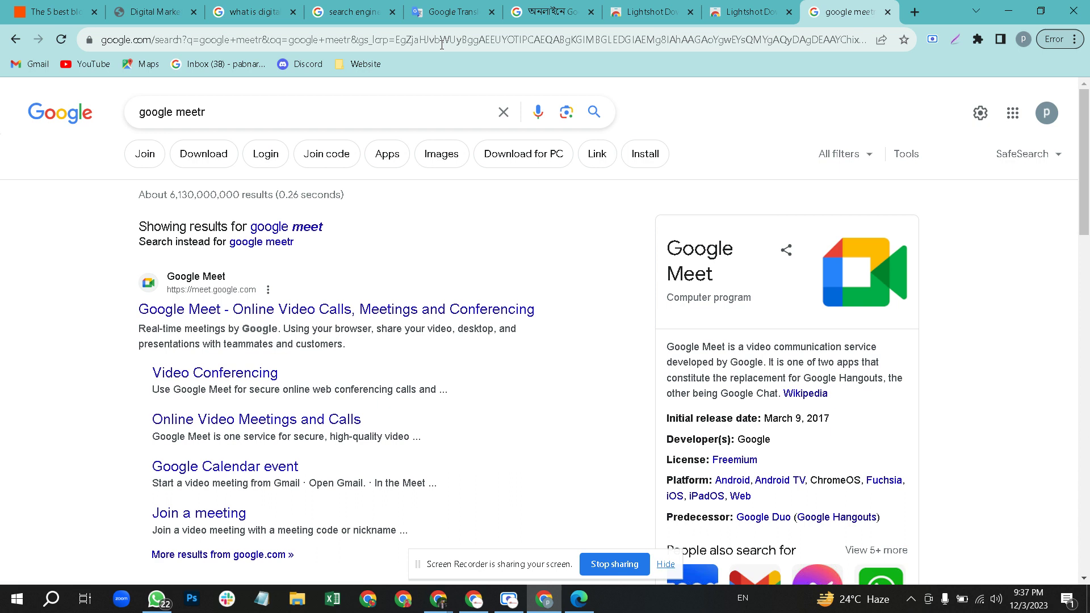
left_click(336, 311)
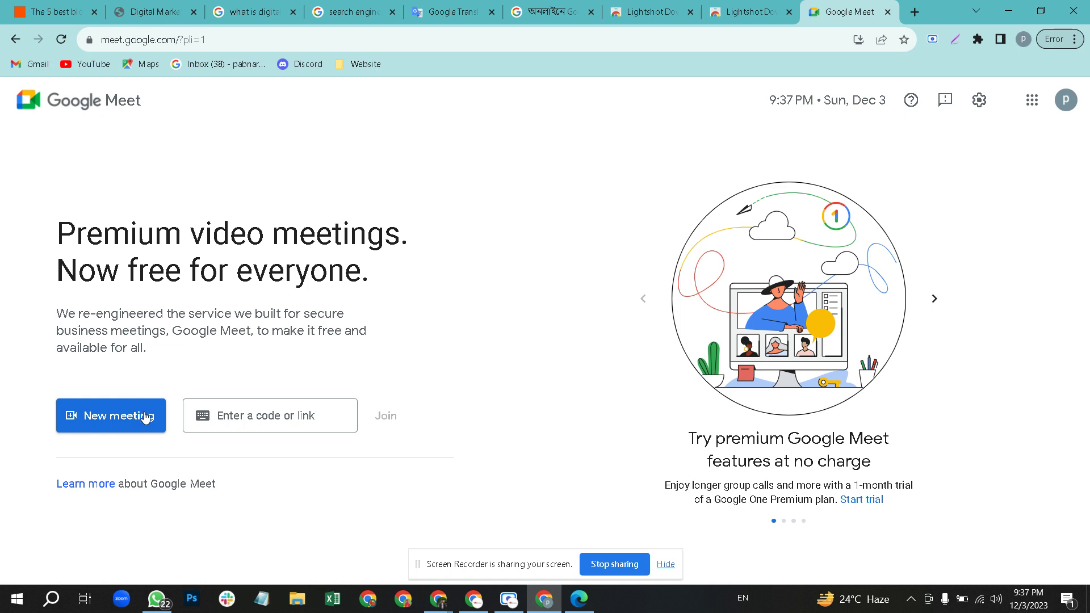
Step: Schedule a new meeting in Google Calendar, reload the event form and dismiss its introductory notices
left_click(146, 418)
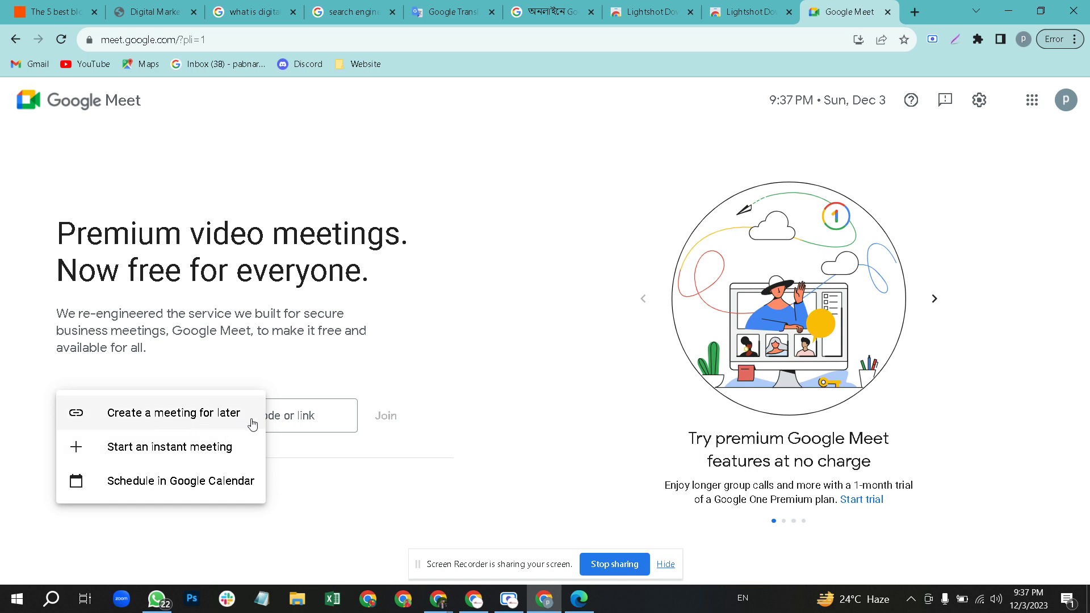
left_click(223, 485)
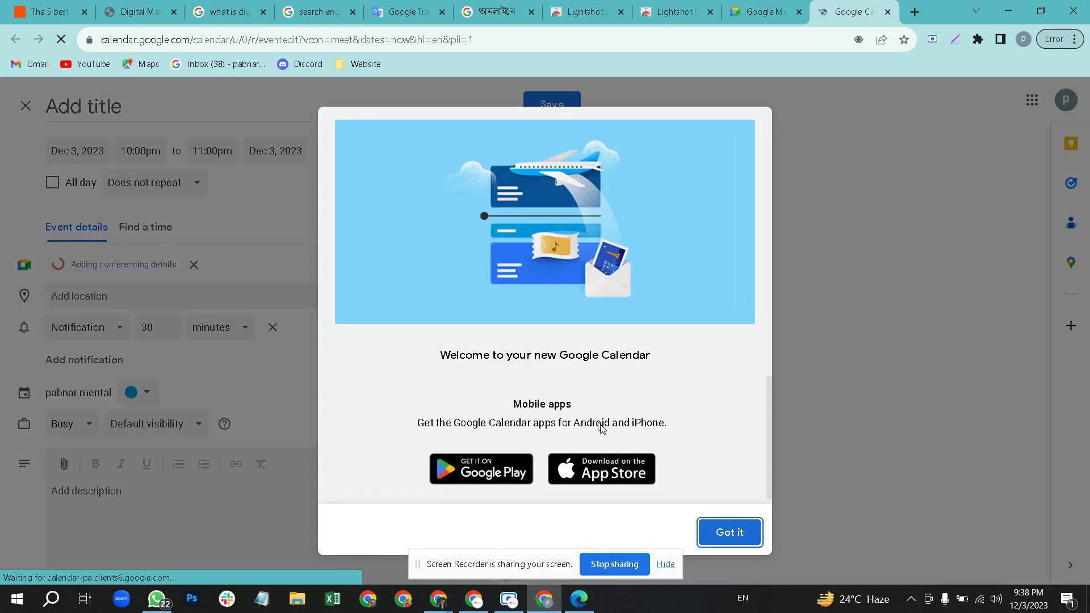
left_click(724, 529)
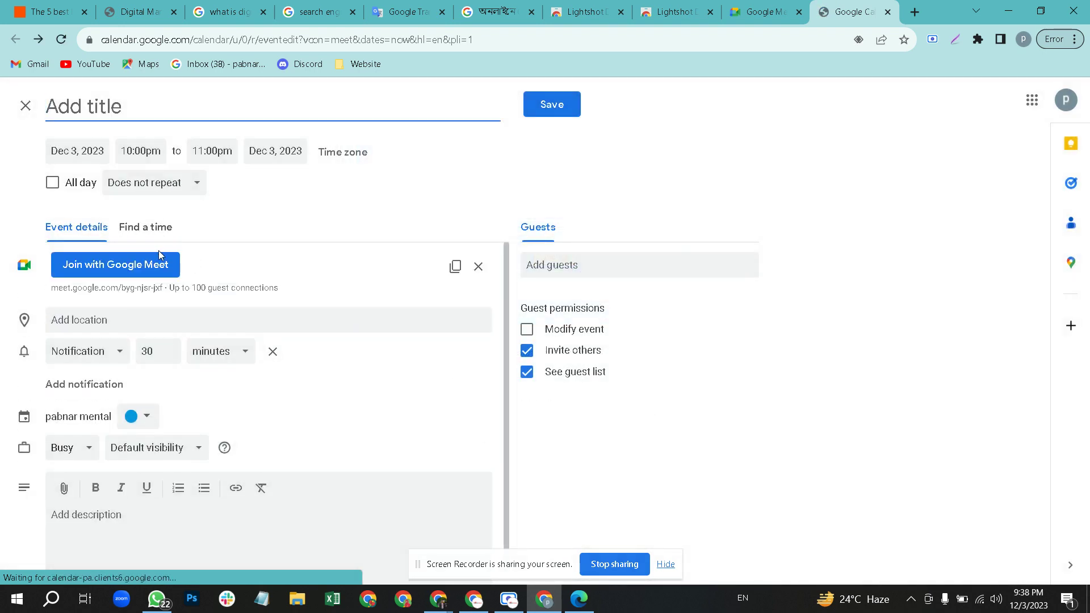
key("F5")
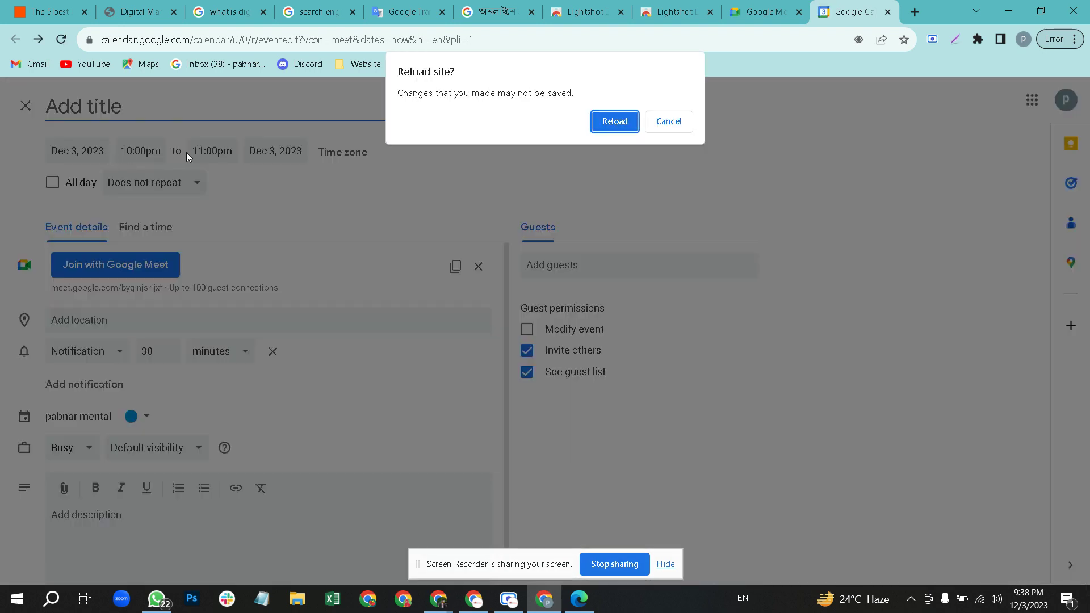
left_click(621, 122)
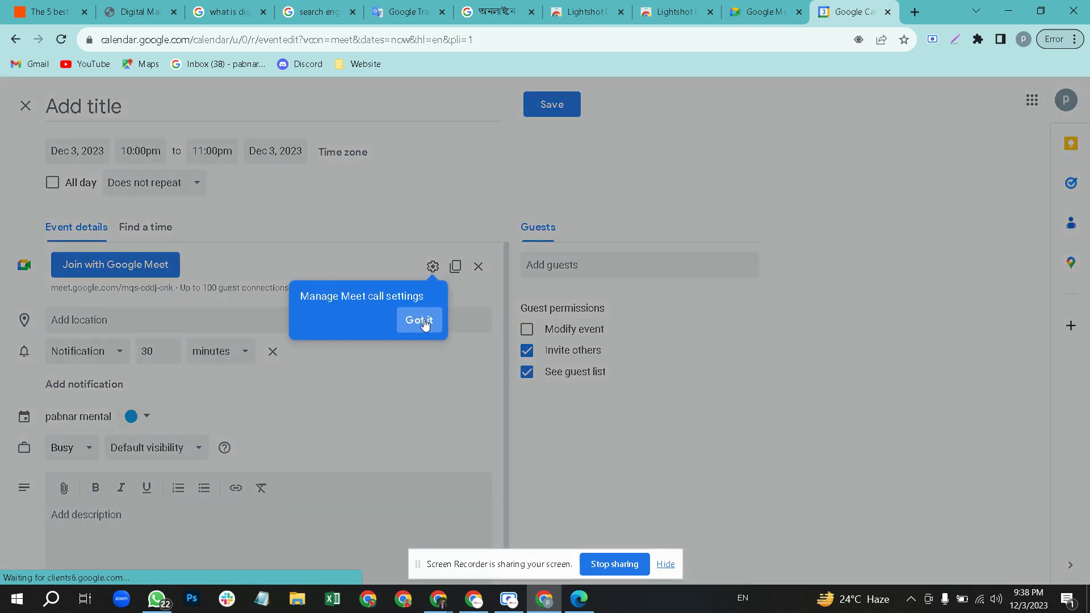
left_click(424, 322)
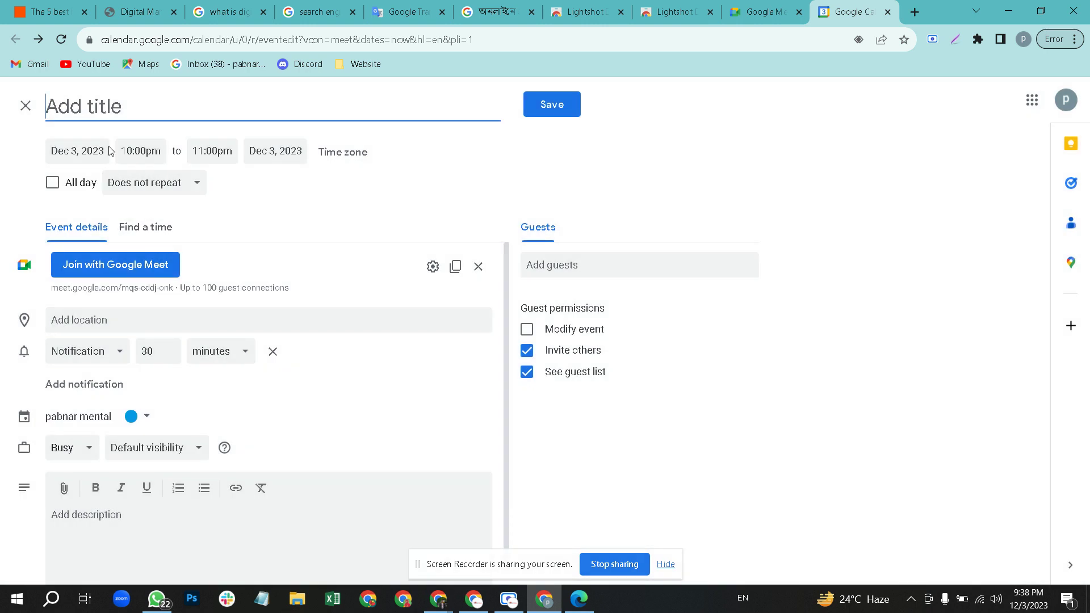
left_click(111, 151)
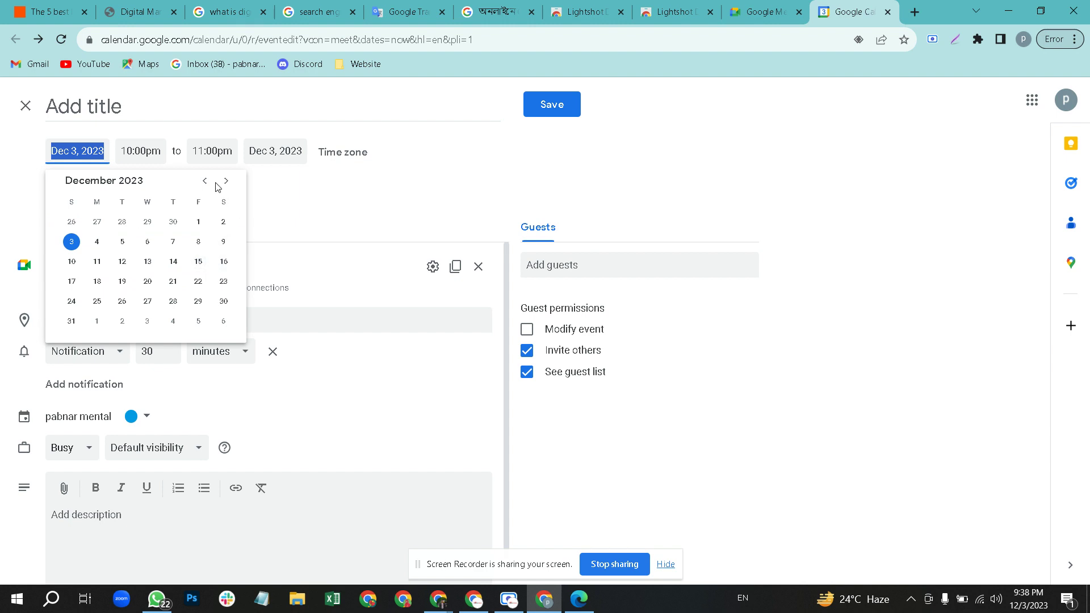
left_click(387, 187)
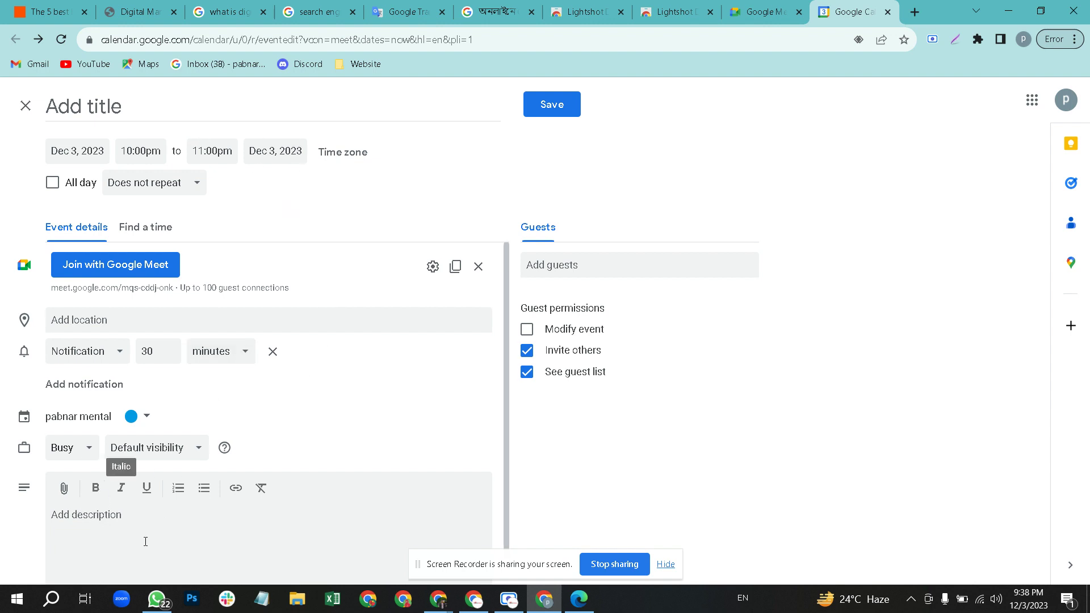
Step: Switch to Windows Settings, search for "mouse" and open the page for changing your mouse settings
left_click(50, 605)
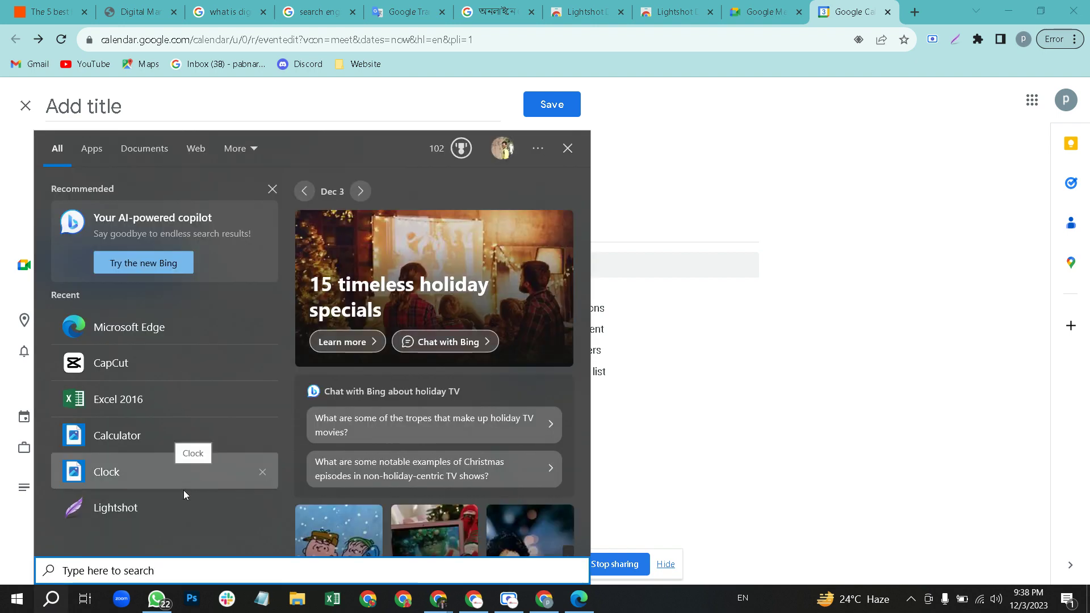
left_click(8, 595)
left_click(8, 594)
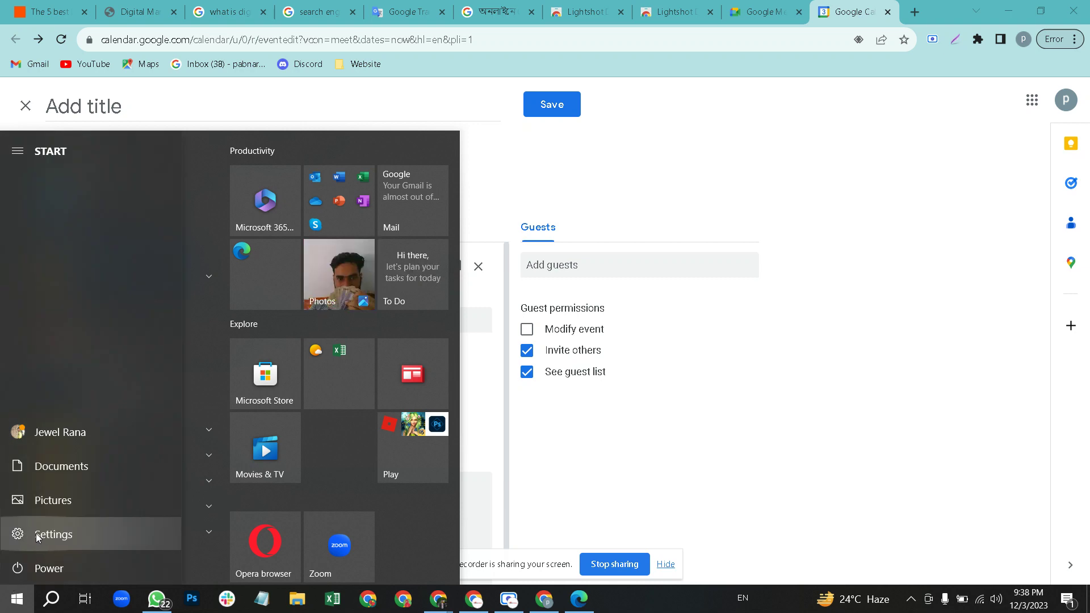
left_click(45, 535)
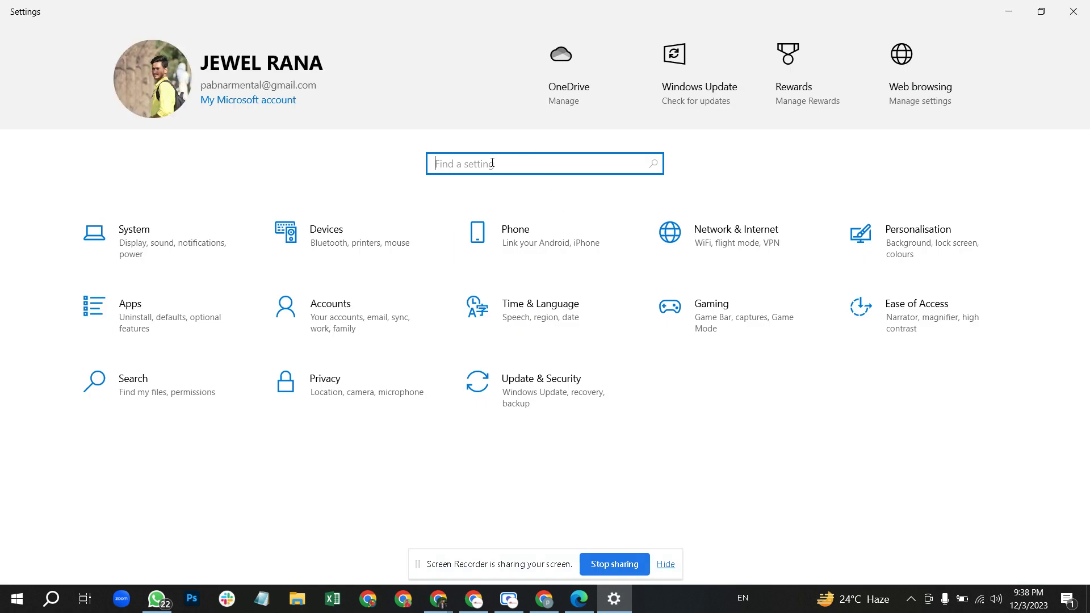
type("mouse")
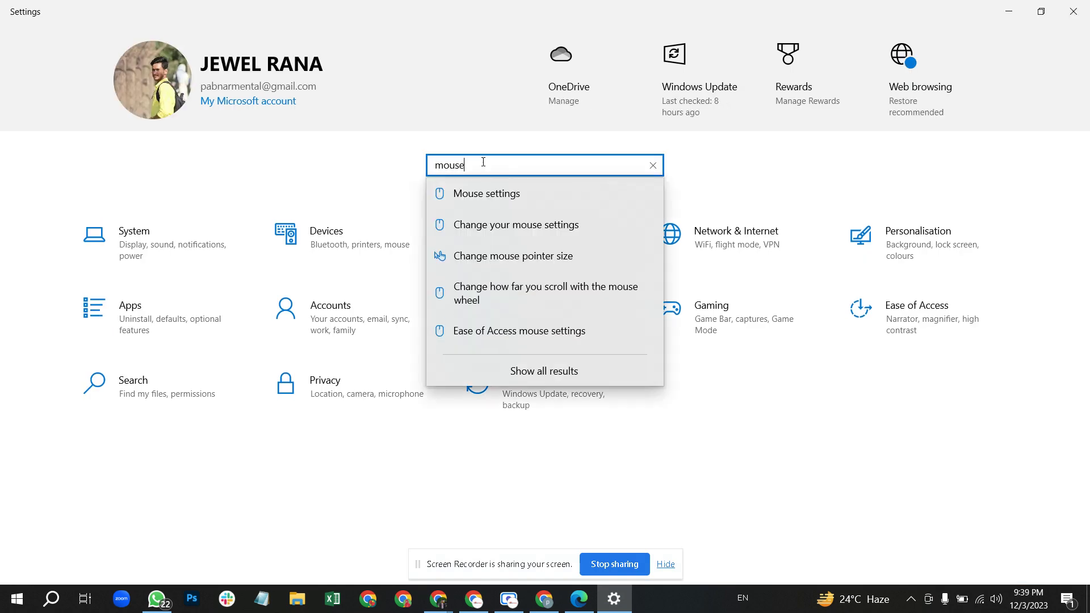
key("Return")
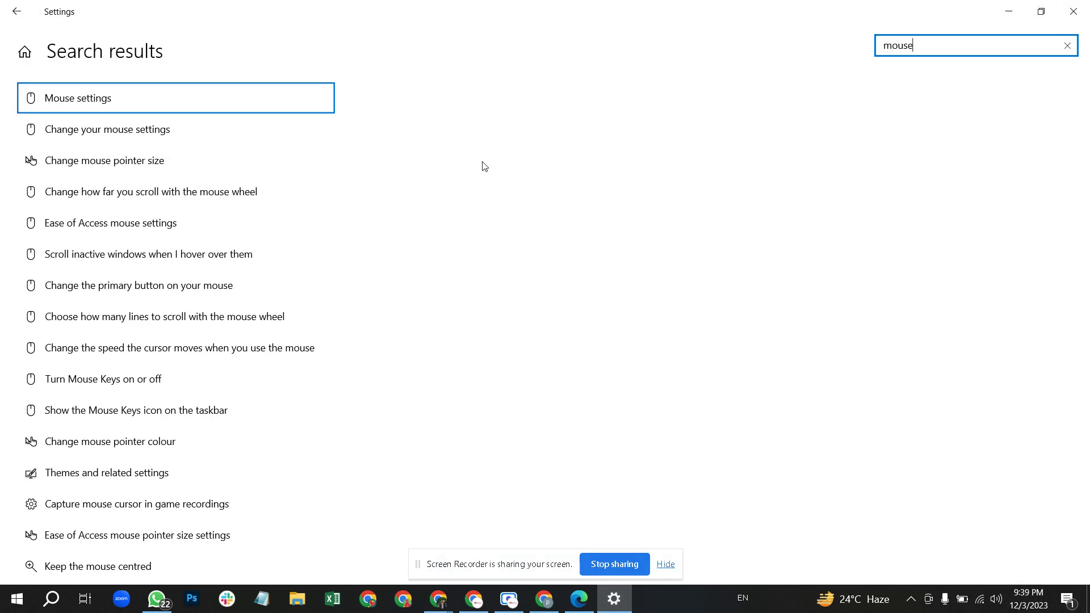
left_click(153, 132)
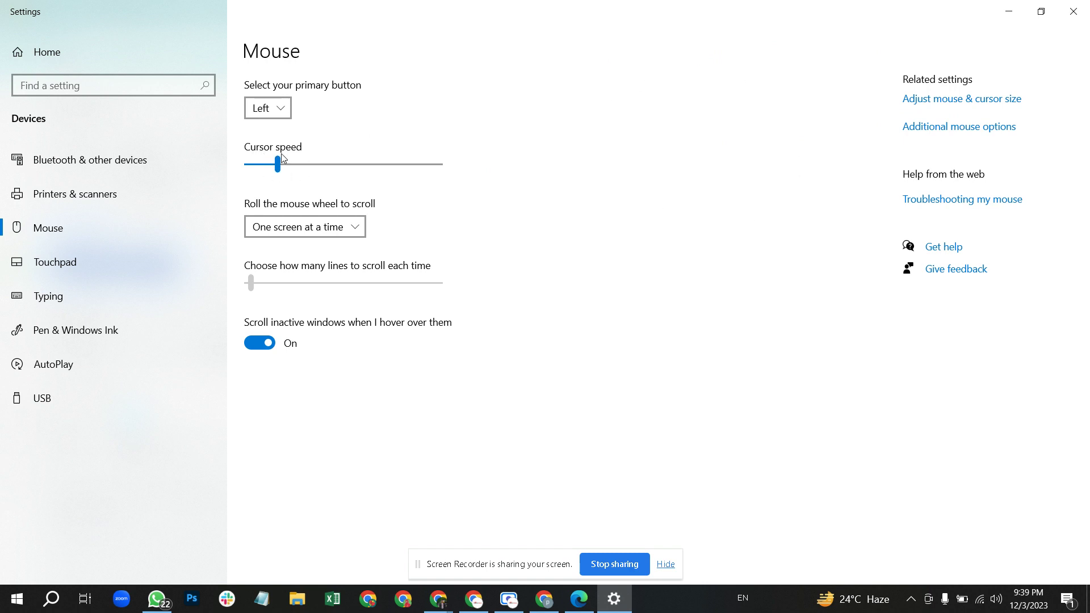
Step: Try slower and faster cursor speeds on the mouse settings page, finishing back at the original speed
left_click_drag(279, 168, 282, 167)
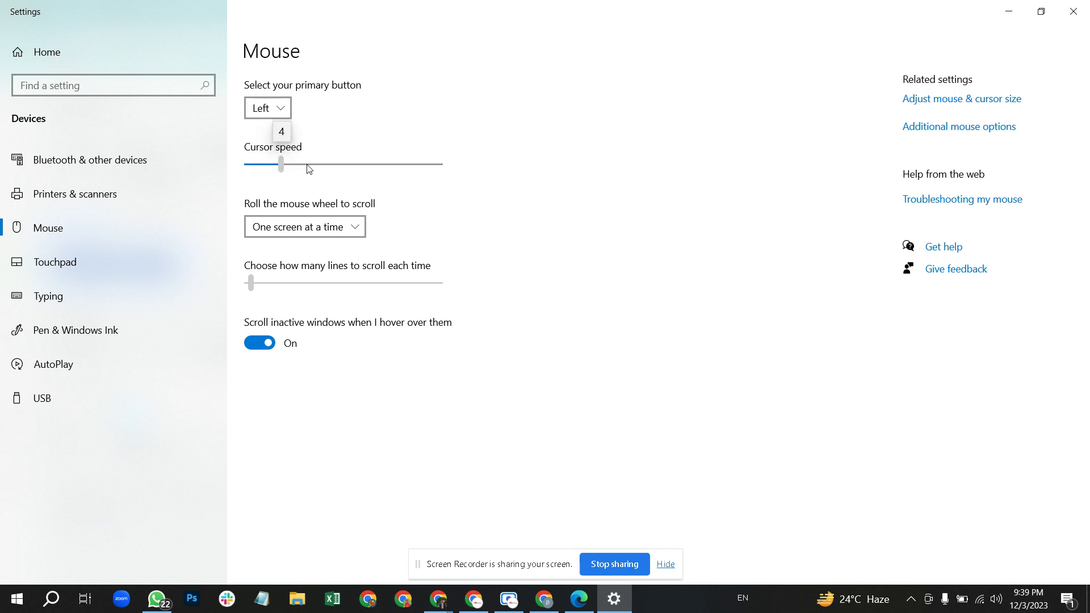
mouse_move(370, 168)
left_mouse_down()
mouse_move(464, 166)
mouse_move(411, 167)
mouse_move(491, 114)
mouse_move(369, 165)
left_mouse_up()
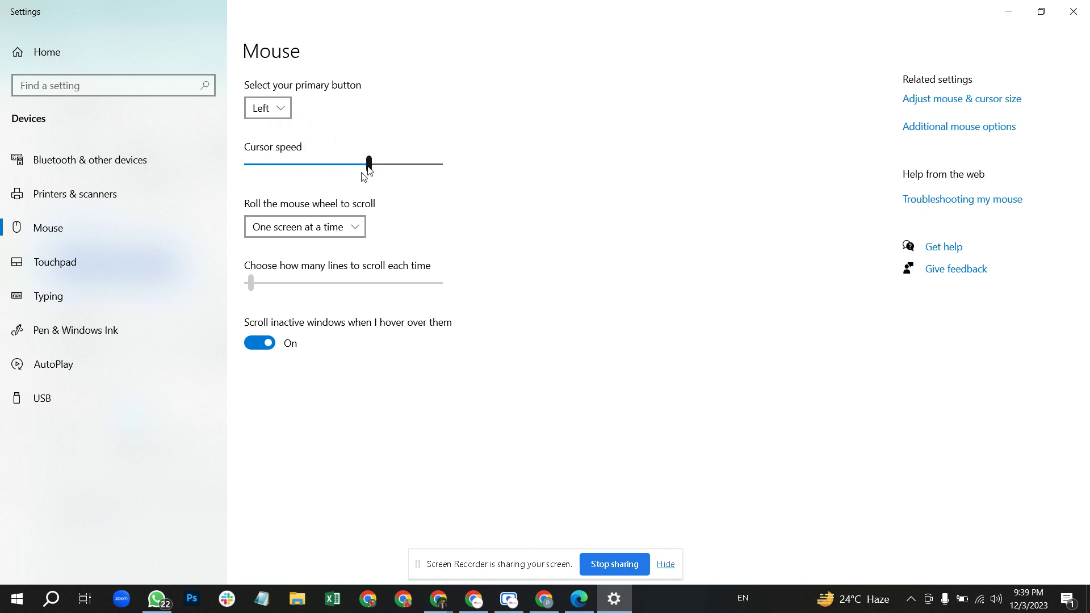
left_click_drag(367, 167, 284, 159)
left_click(271, 167)
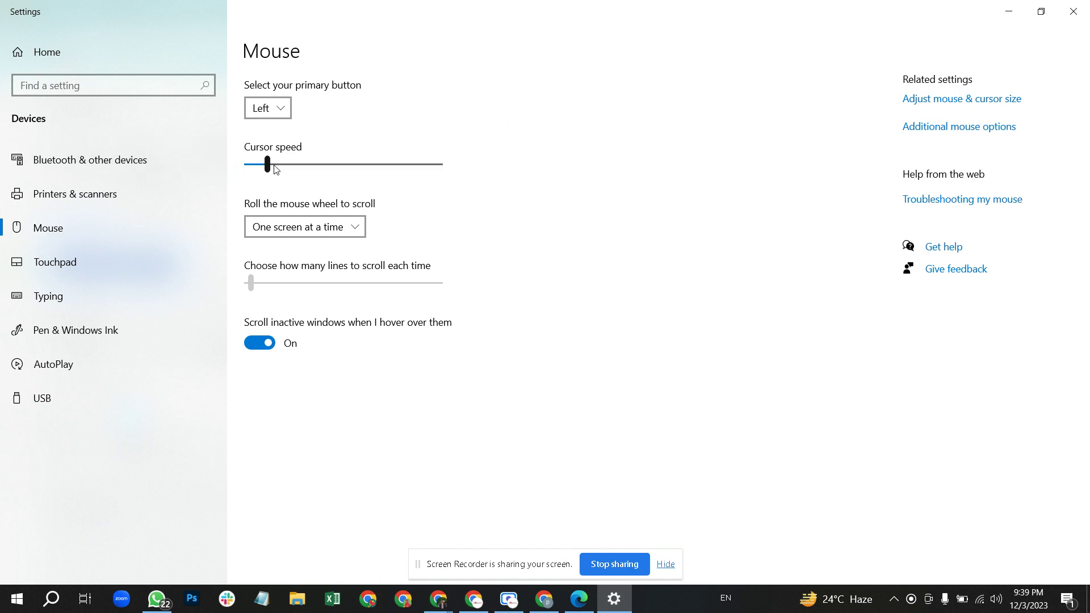
left_click(281, 167)
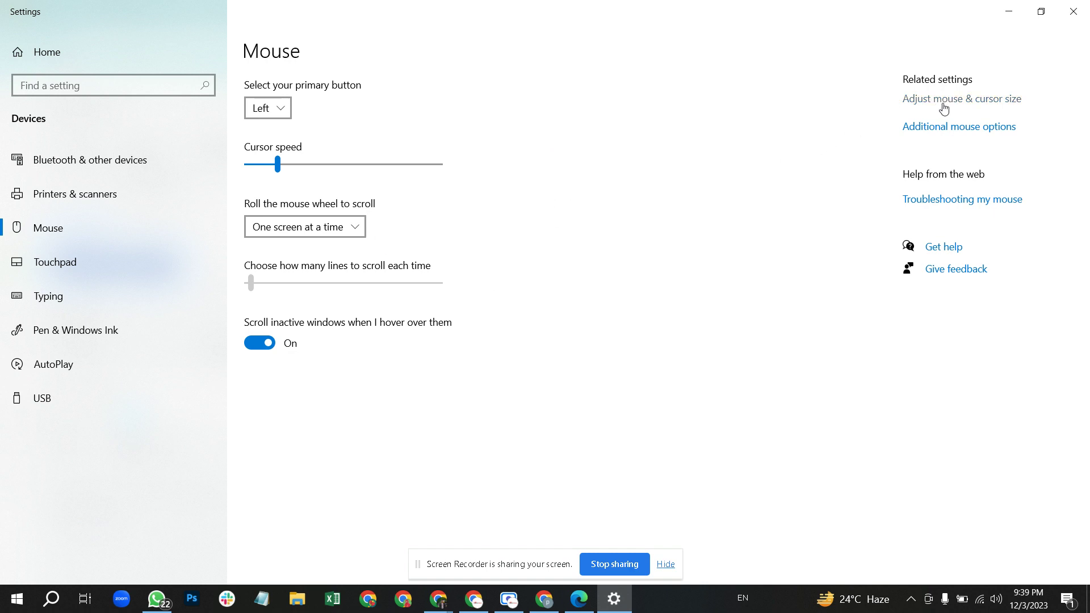
Step: Enlarge the mouse pointer slightly and give it the suggested turquoise colour in the mouse and cursor size settings
left_click(992, 107)
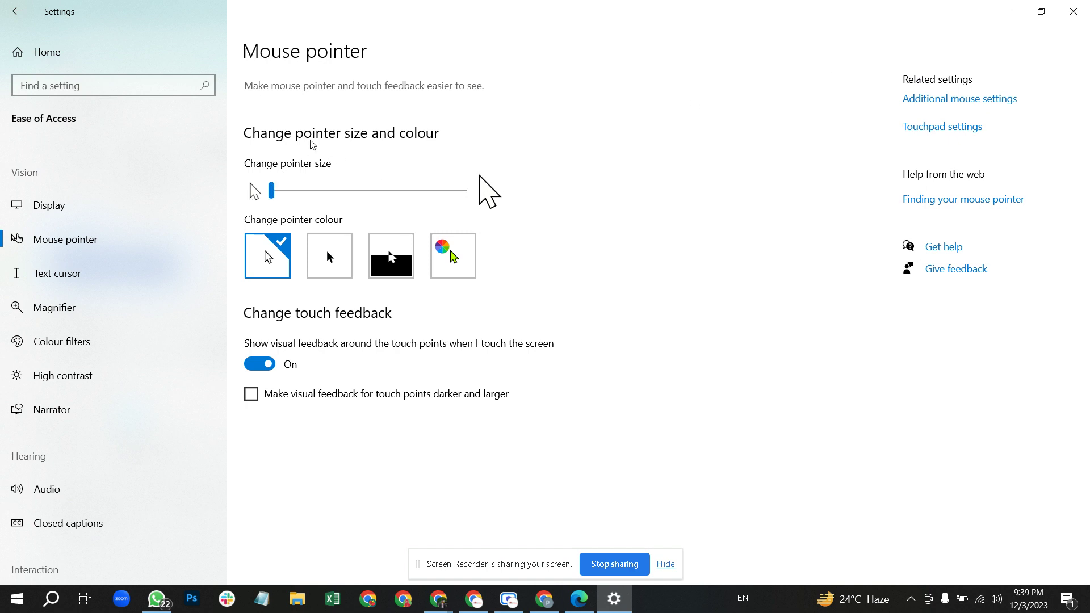
left_click_drag(274, 192, 312, 192)
left_click(453, 257)
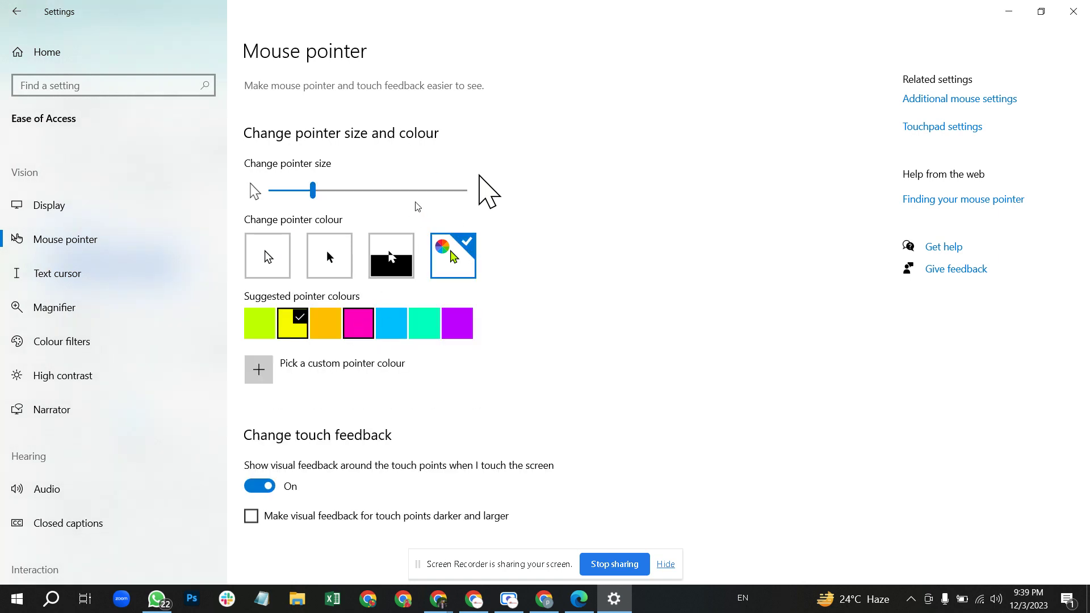
left_click(365, 328)
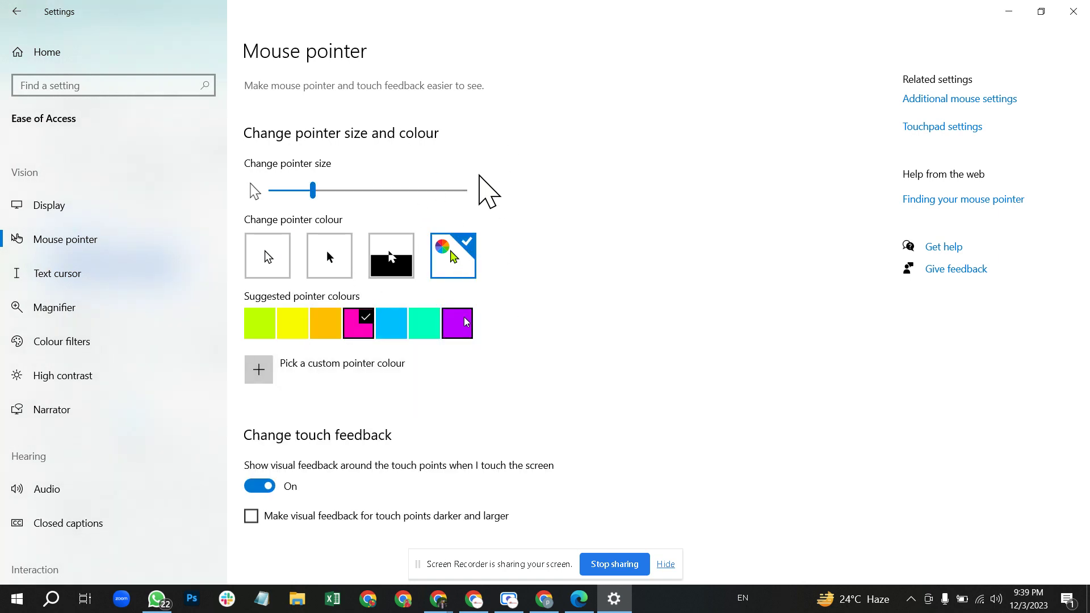
left_click(418, 322)
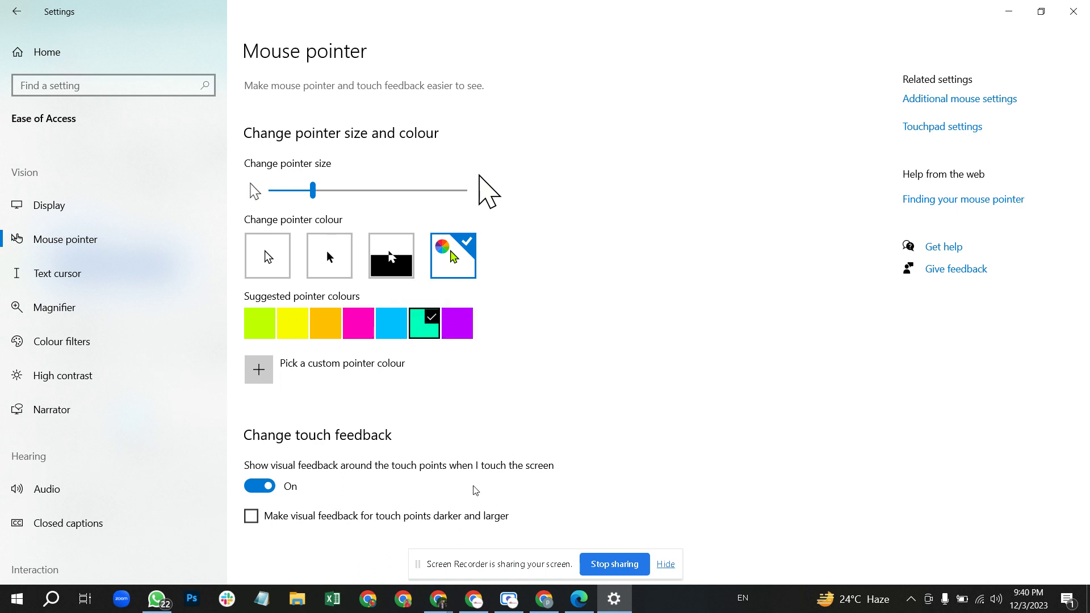
Step: Hide the screen-sharing notice, switch back to the Calendar event in Chrome and set its date to Dec 15, 2023
left_click(665, 564)
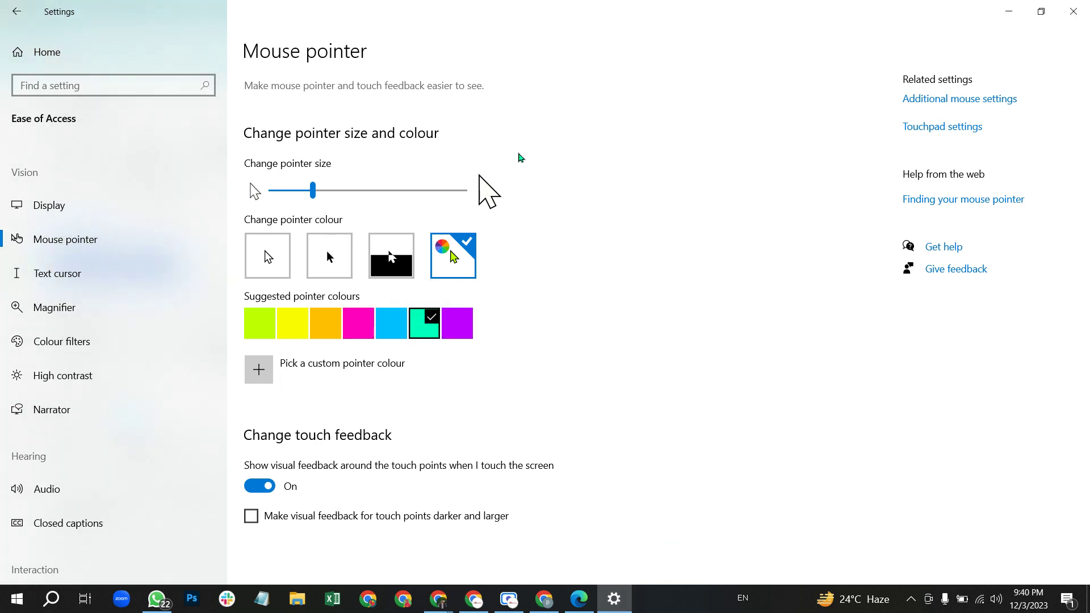
left_click(1008, 11)
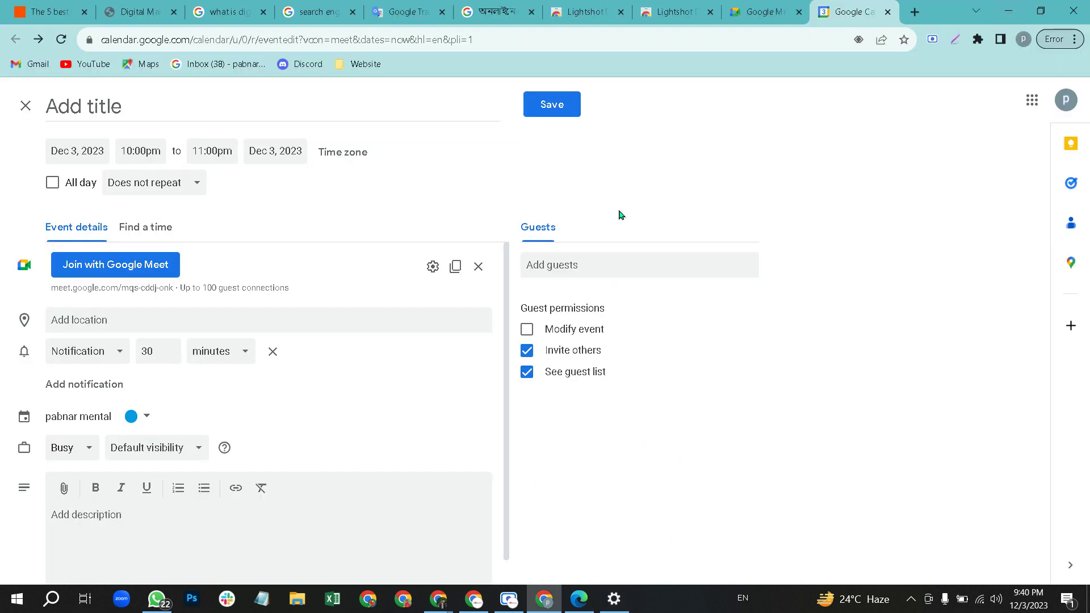
left_click(91, 150)
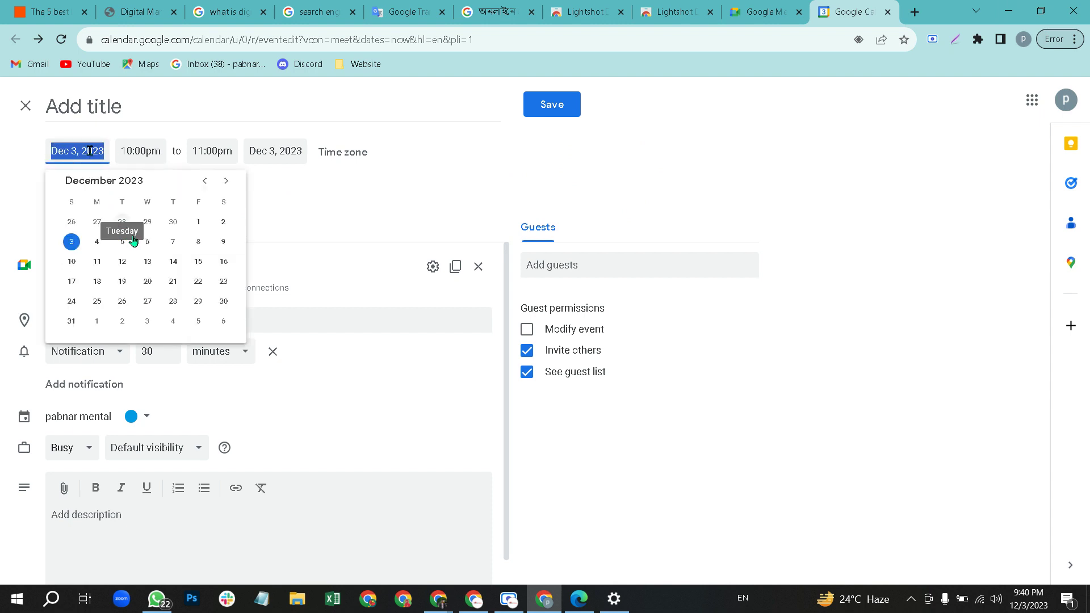
left_click(197, 264)
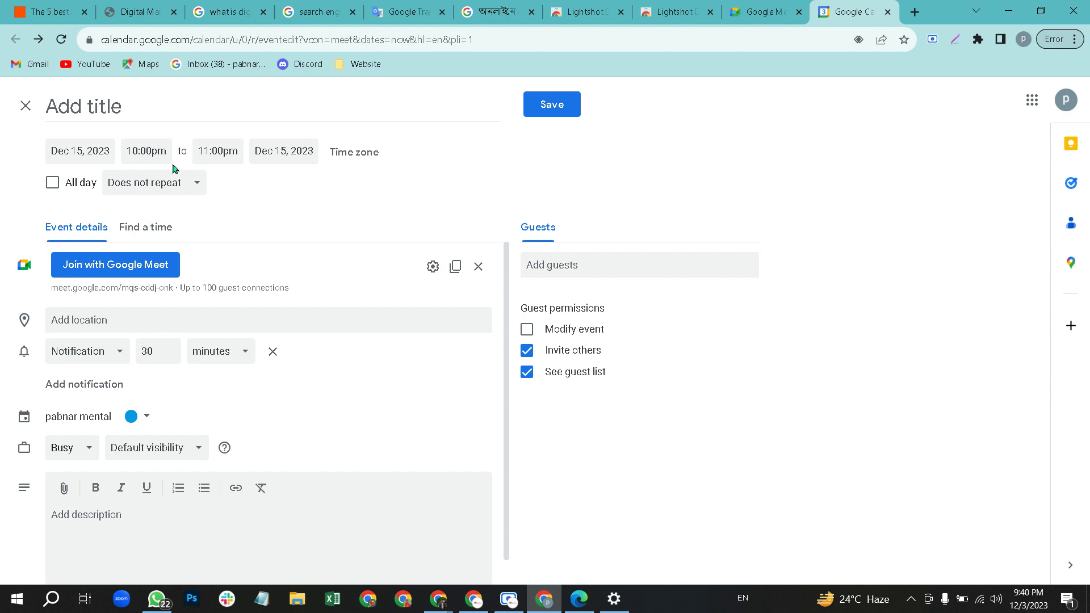
Step: Pick 10:00pm as the event's start time and check the available end times
left_click(159, 153)
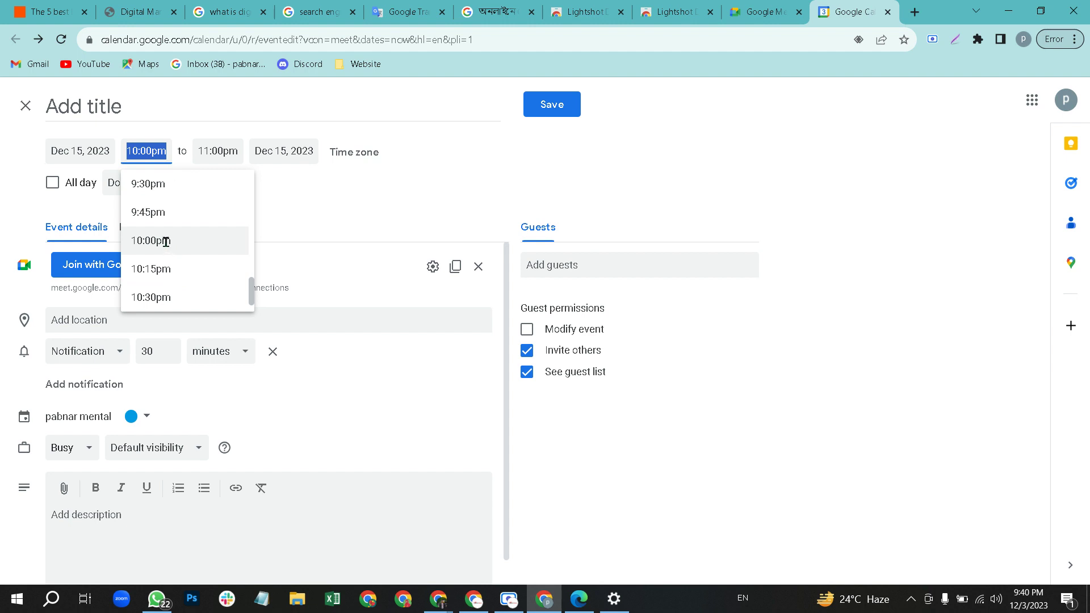
scroll(166, 241, "down", 3)
scroll(165, 242, "up", 3)
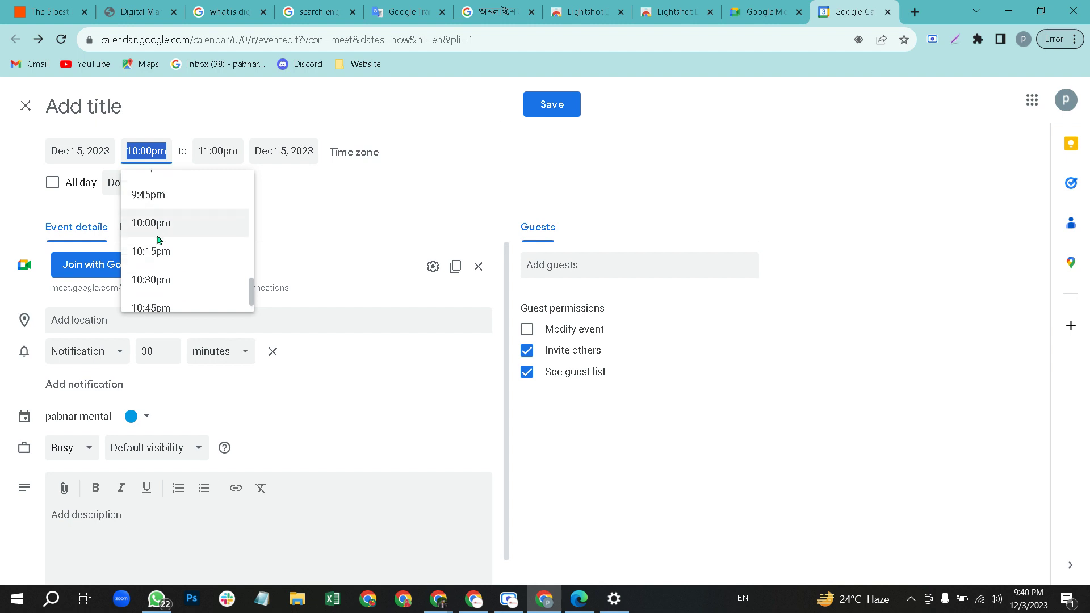
left_click(157, 225)
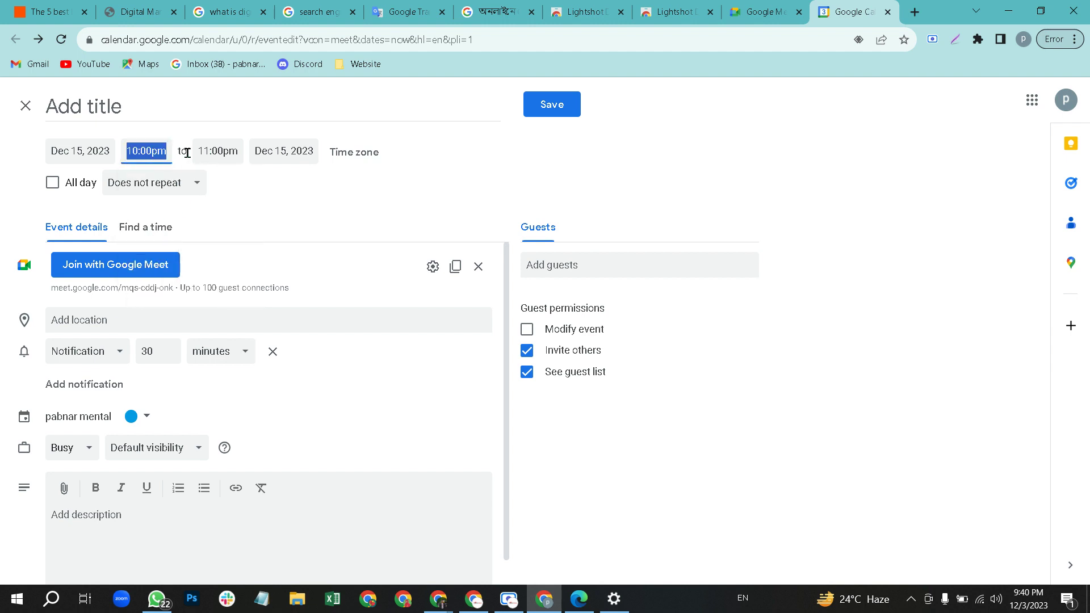
left_click(207, 150)
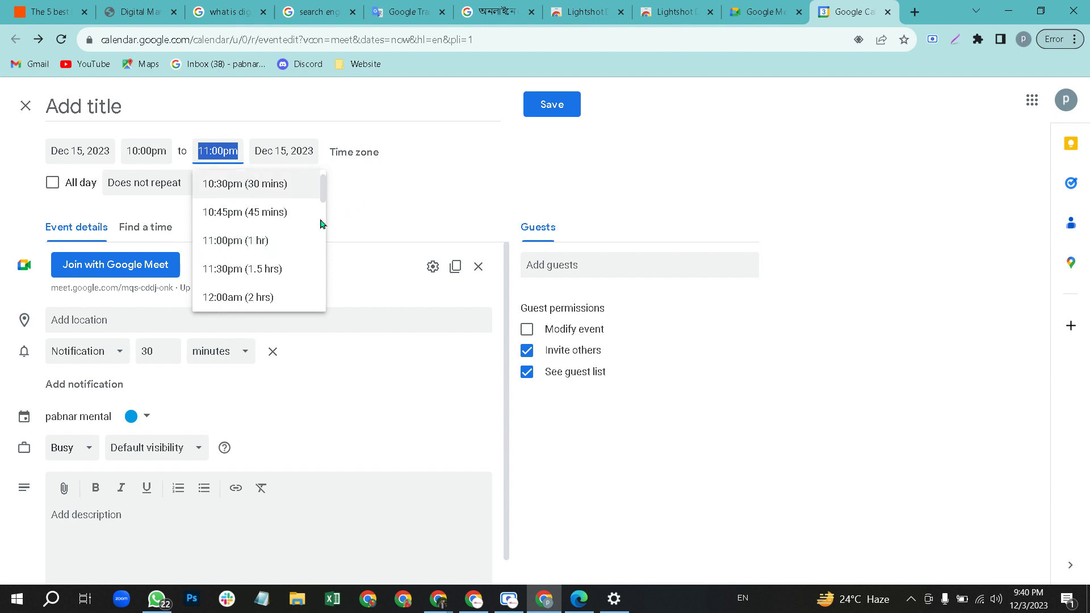
left_click(365, 195)
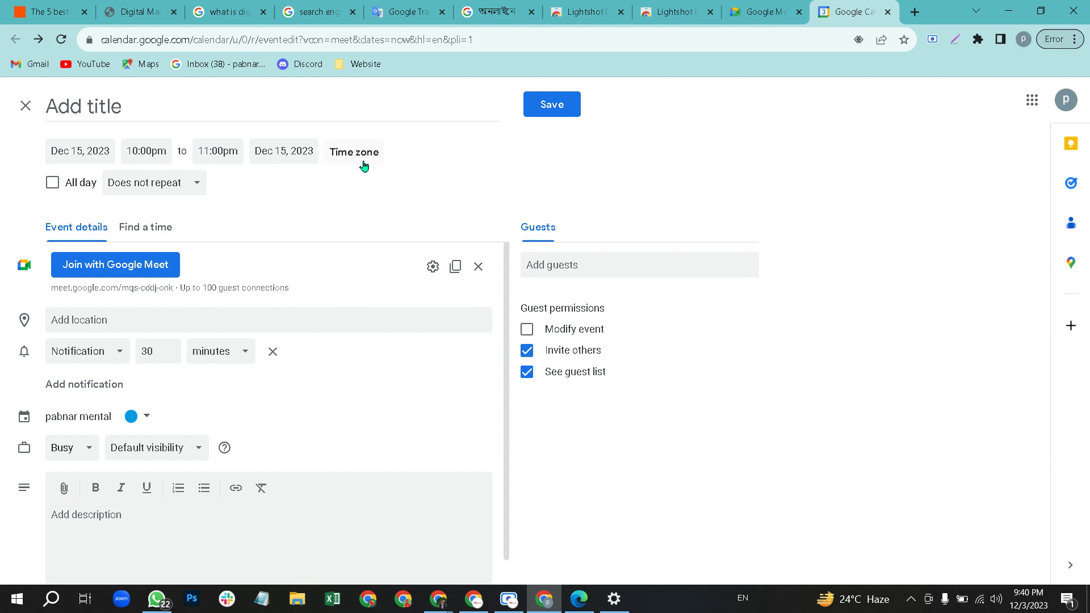
Step: View the start time zone choices in the event's time zone settings, and close them without choosing another
left_click(364, 163)
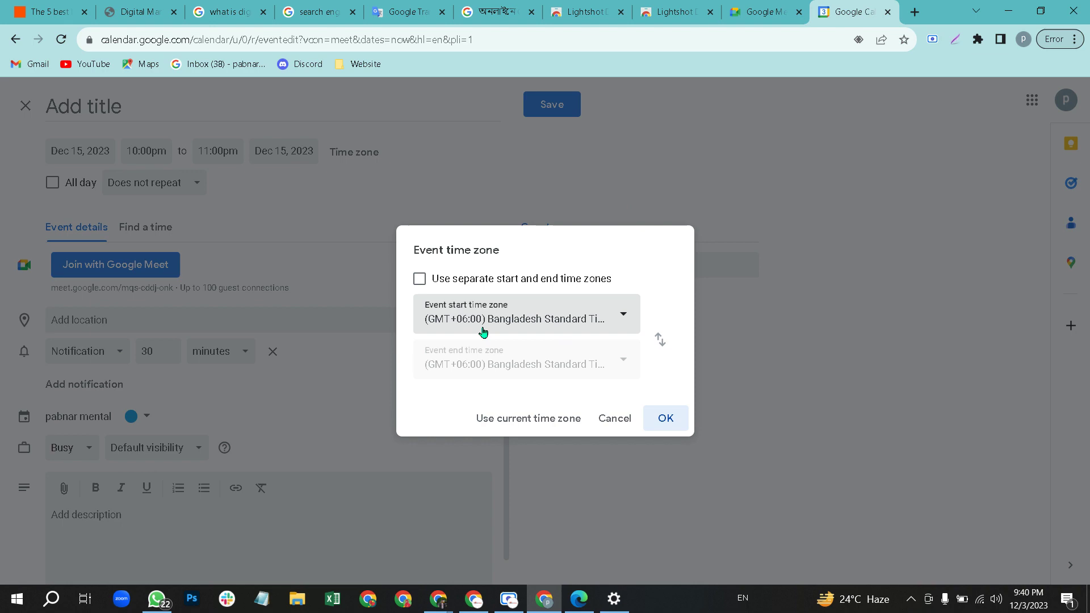
left_click(520, 324)
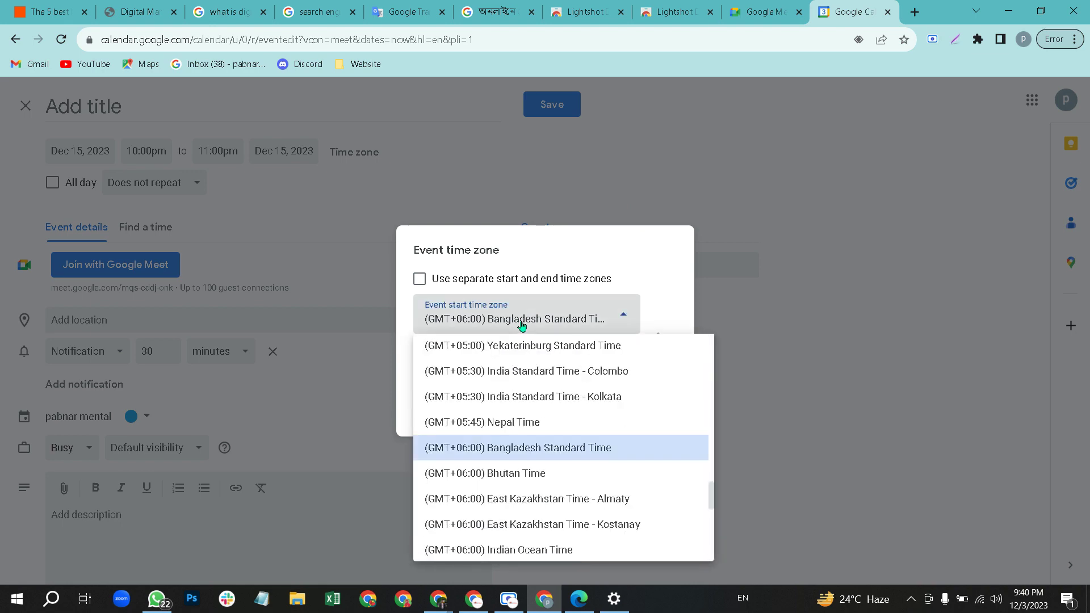
left_click(785, 286)
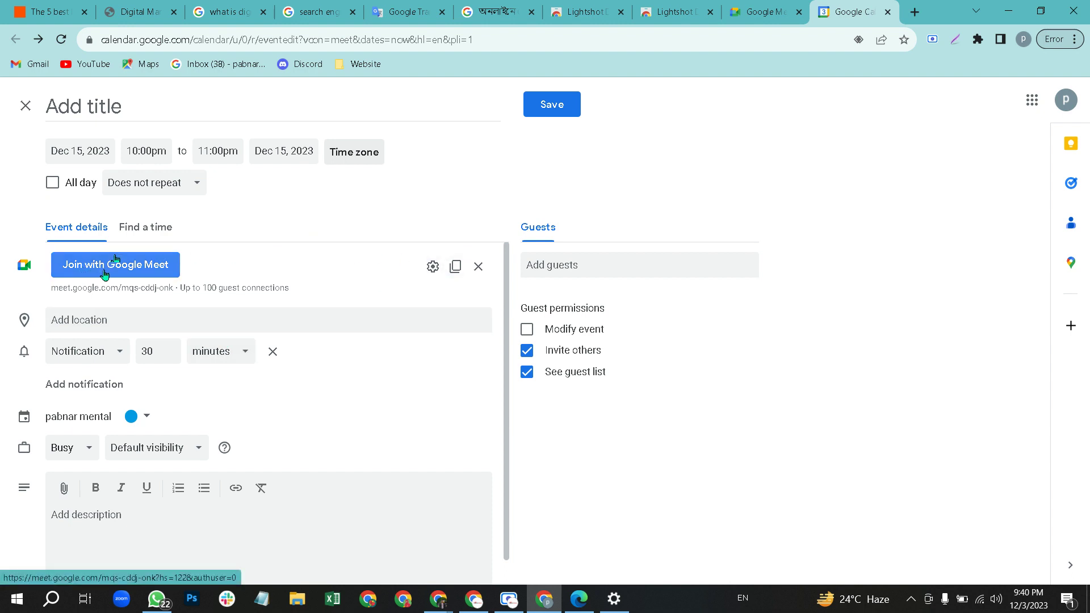
Step: Copy the event's Google Meet joining info and send it to the Digital Marketing chat in the Facebook window
left_click(455, 268)
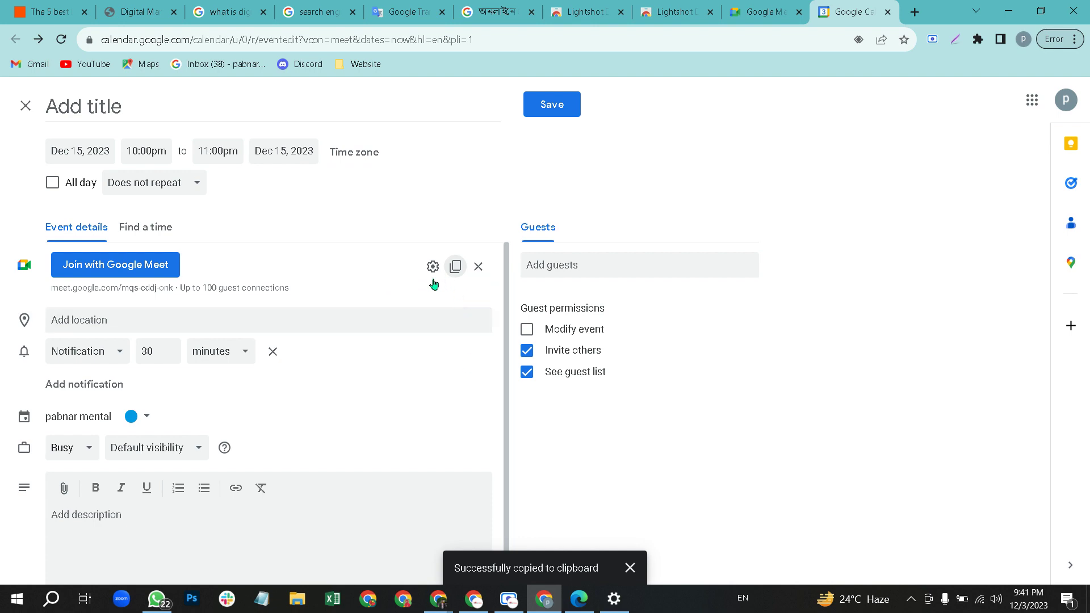
mouse_move(441, 601)
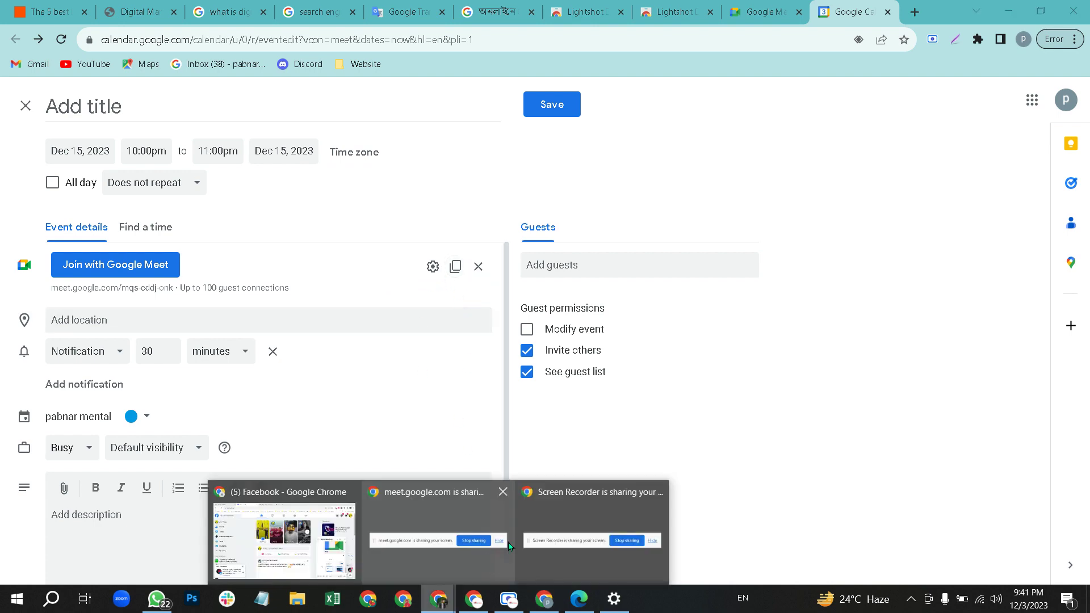
left_click(284, 533)
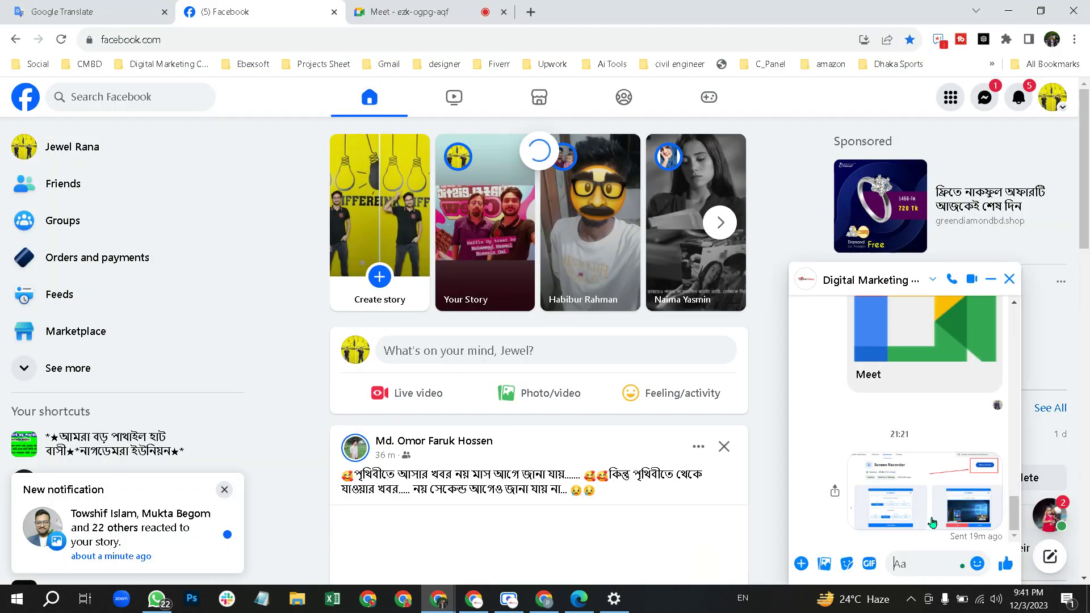
left_click(915, 561)
key("ctrl+v")
key("Return")
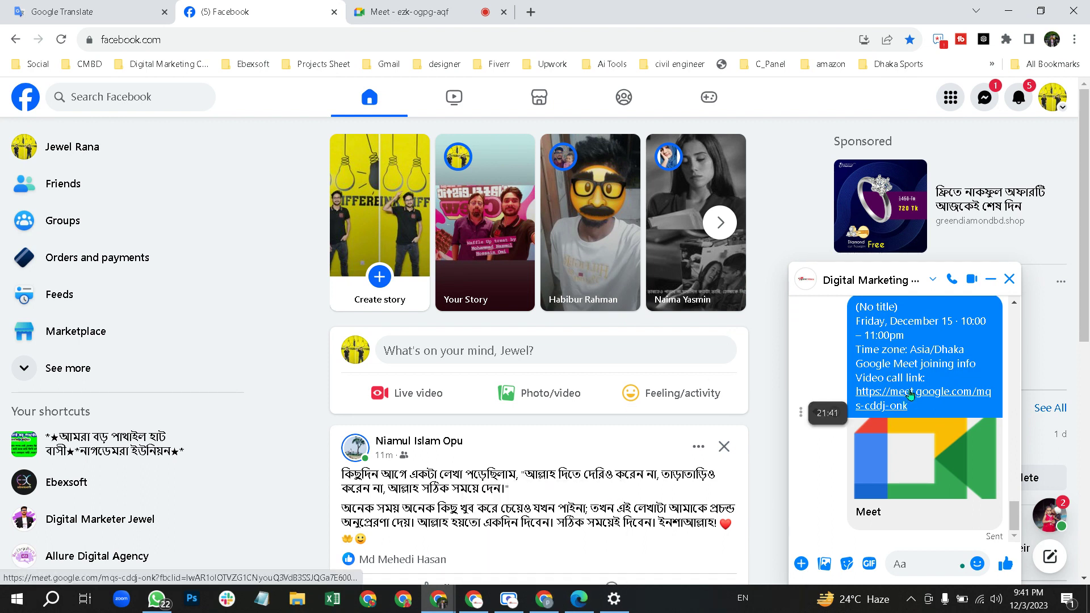
Step: Return to the Calendar event and set its location to Dhaka, Bangladesh
left_click(544, 598)
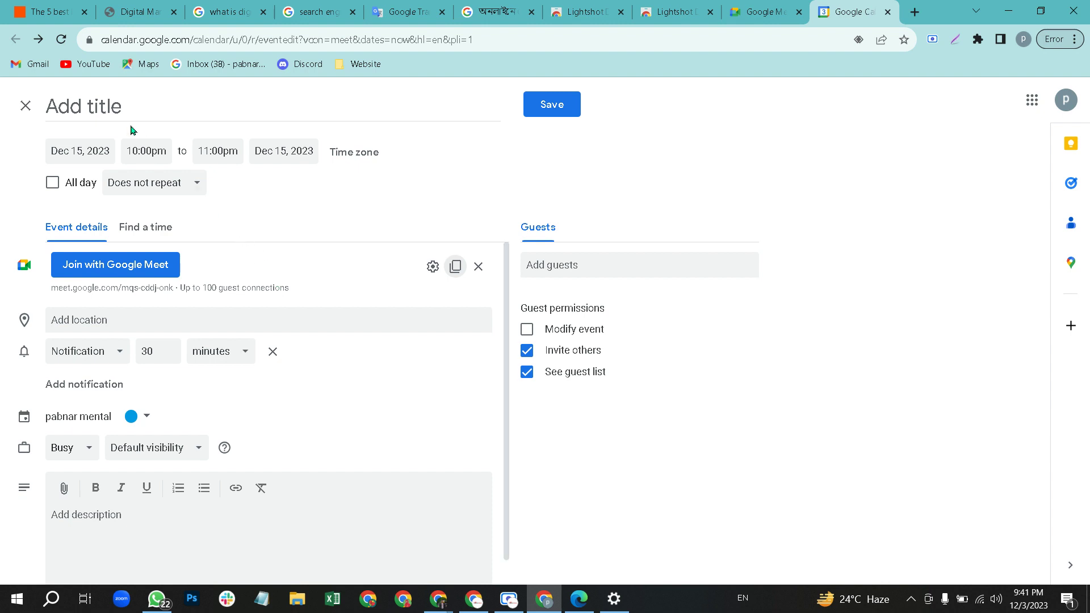
left_click(171, 325)
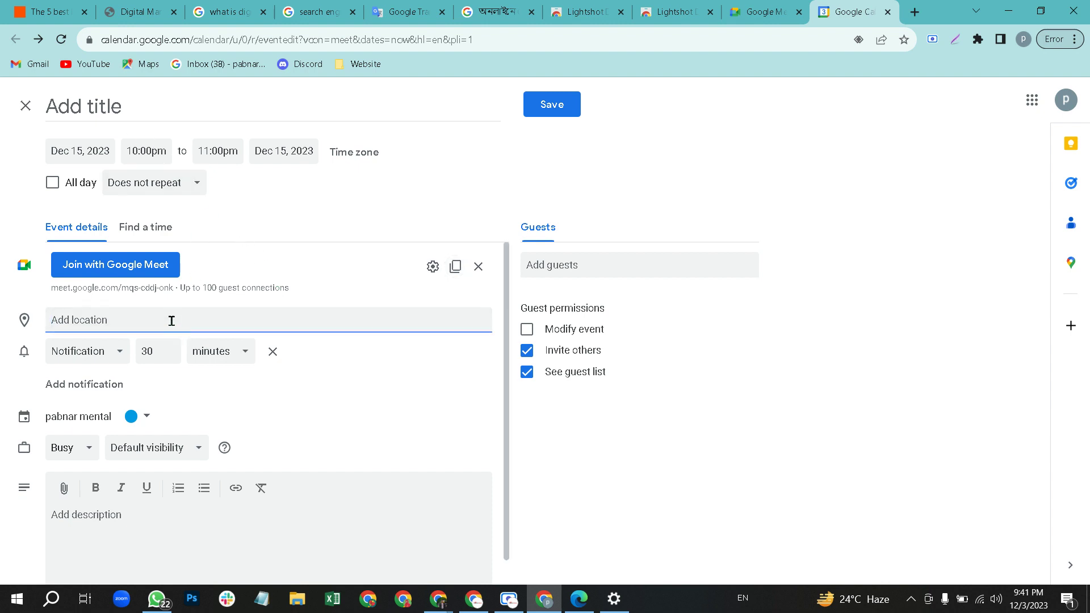
type("Dhaka")
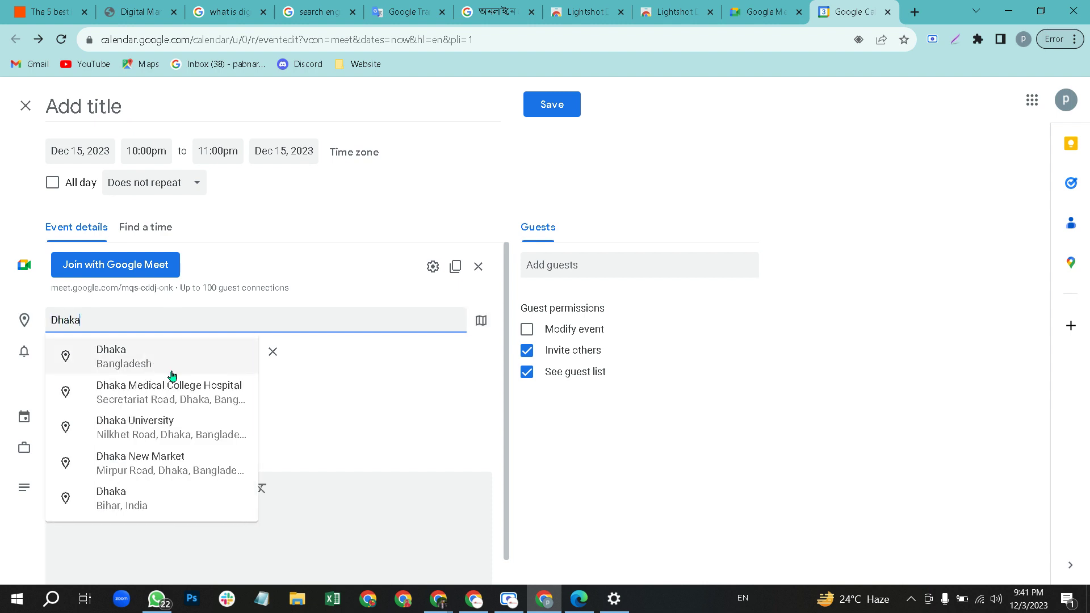
left_click(170, 356)
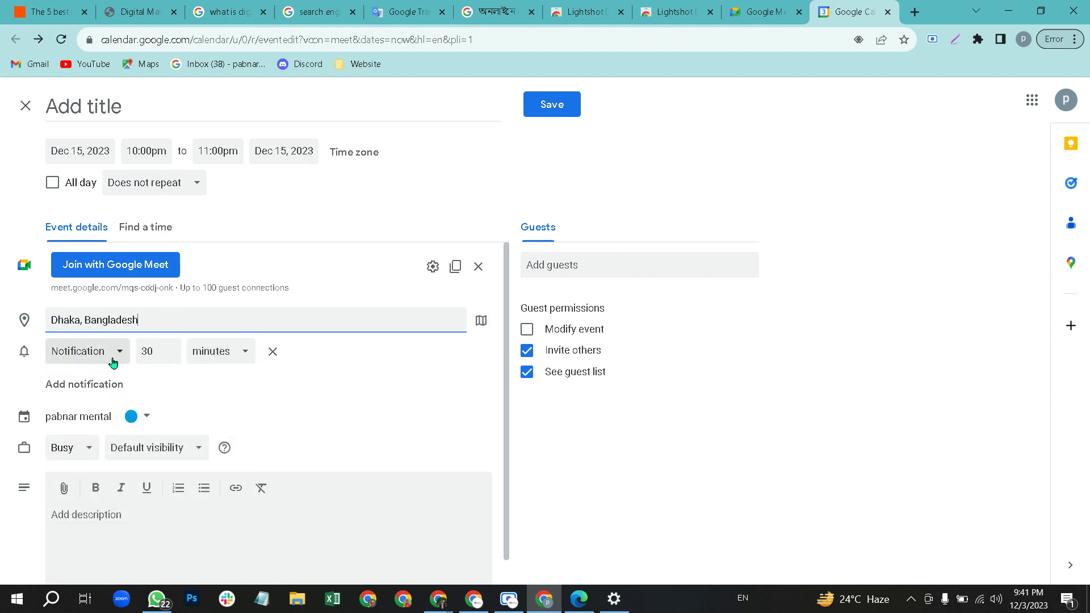
Step: Change the event's 30-minute reminder type to Email
left_click(112, 359)
left_click(113, 358)
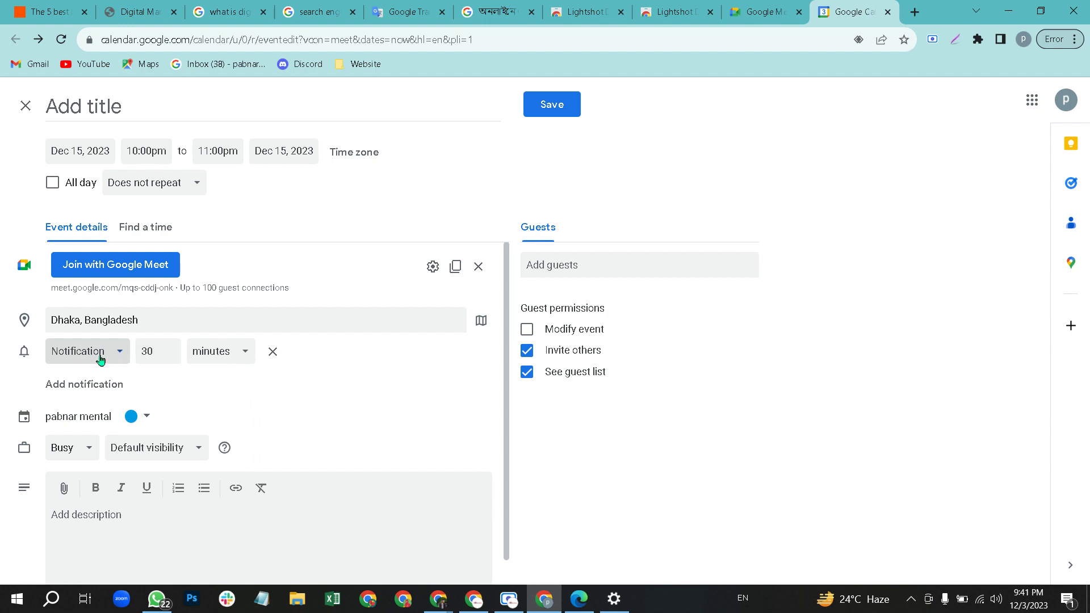
left_click(100, 359)
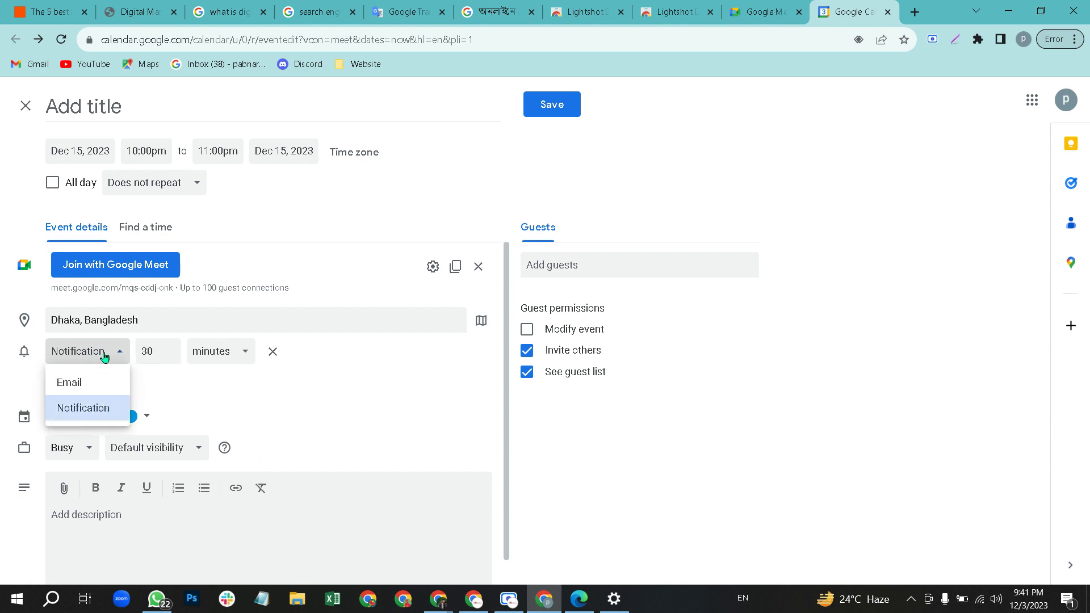
left_click(114, 383)
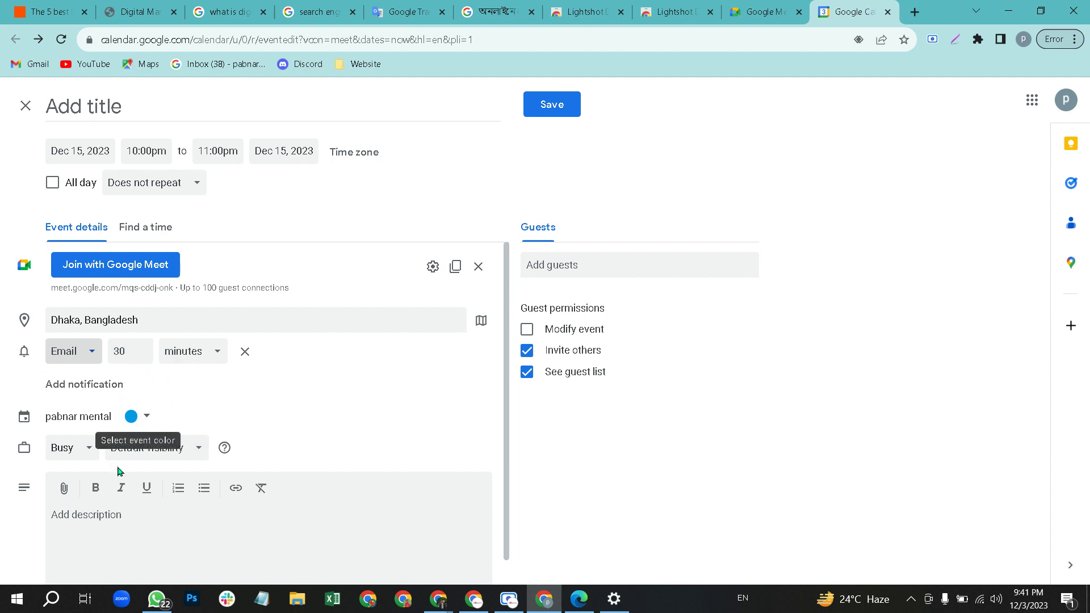
Step: Give the event the light red colour next to its calendar name
left_click(145, 417)
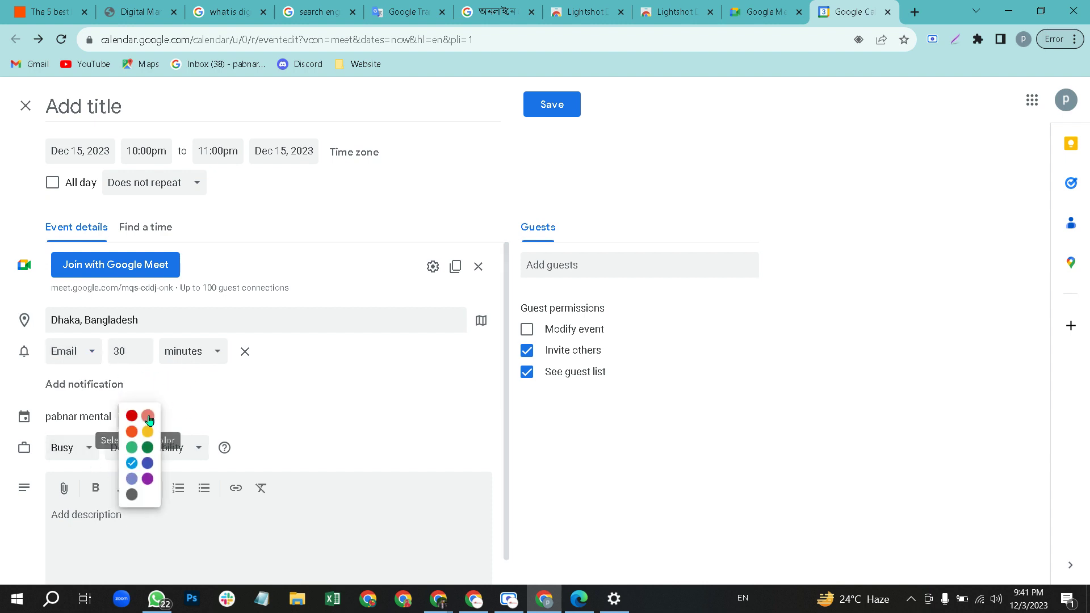
left_click(149, 420)
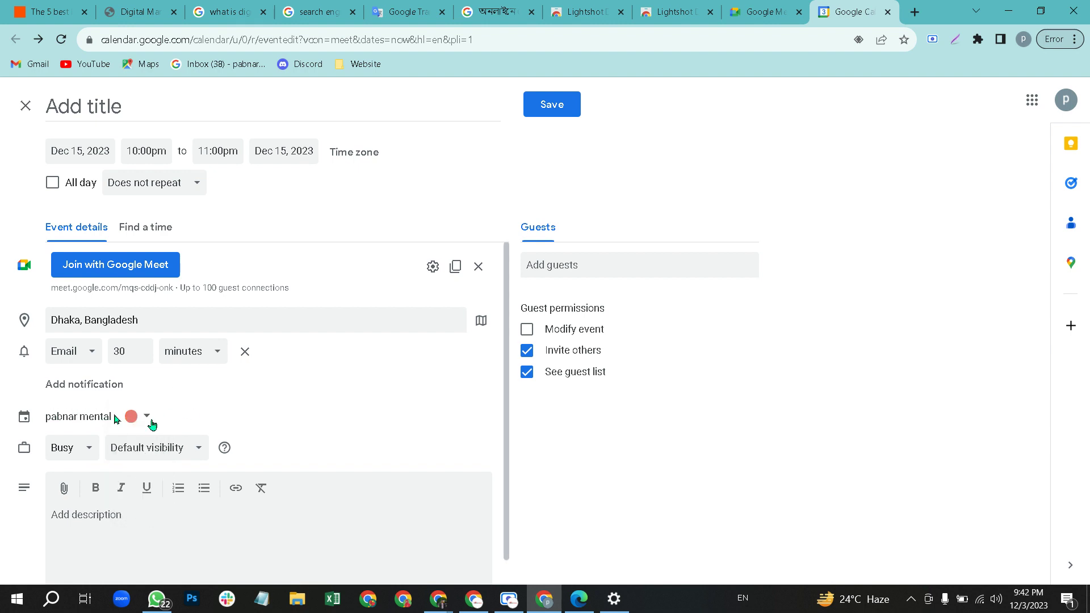
left_click_drag(112, 416, 50, 416)
left_click(224, 409)
Step: Write an event description stating whom the meeting is with
scroll(263, 425, "down", 1)
left_click(138, 487)
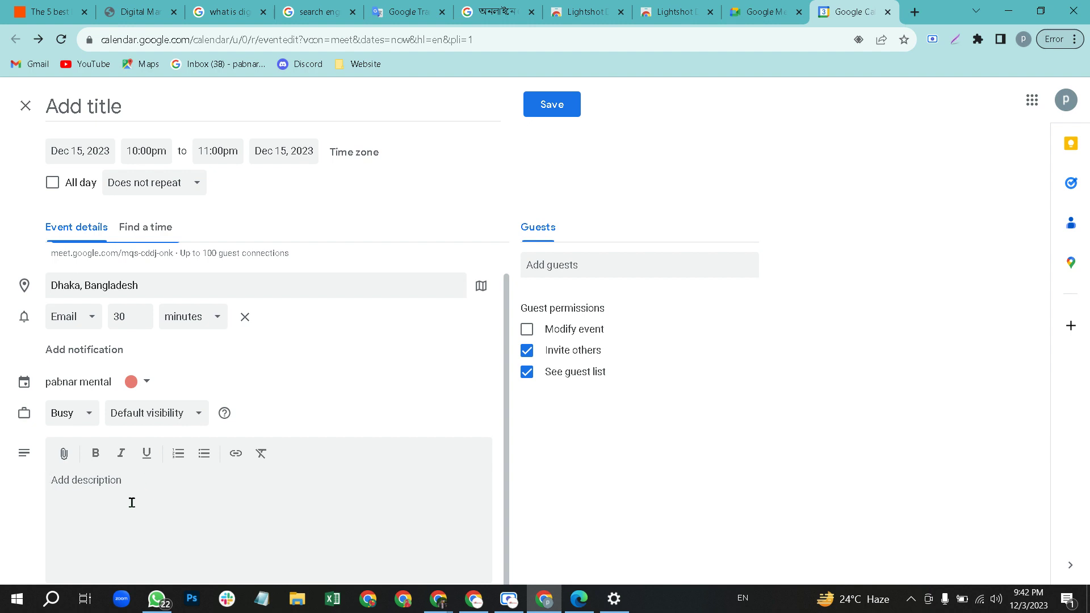
type("Mw")
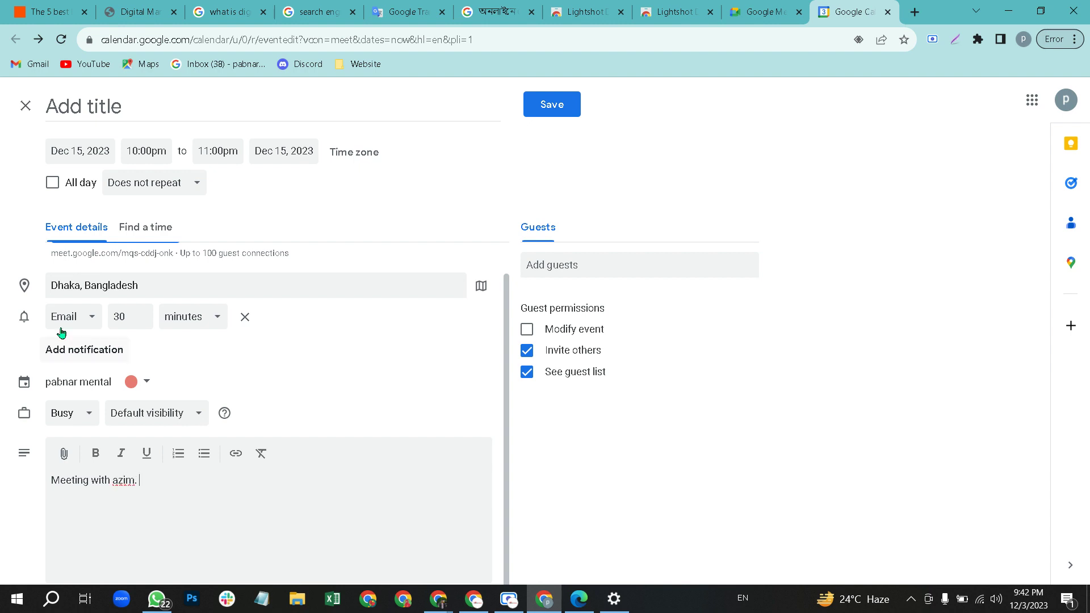
Step: Title the event "Important Business meeting" and save it
scroll(237, 321, "up", 1)
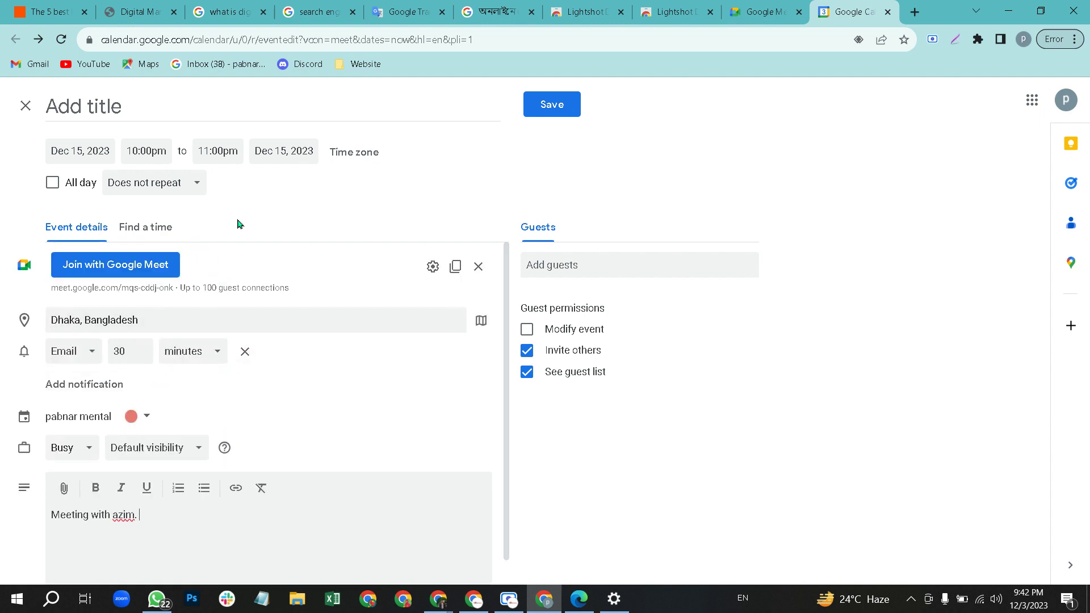
left_click(136, 105)
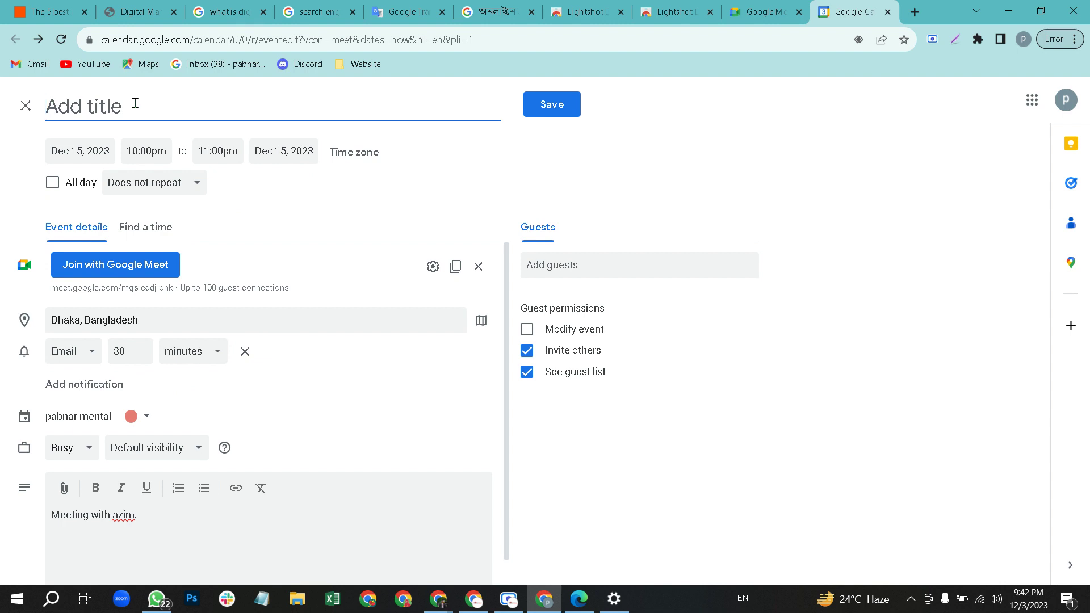
type("Important")
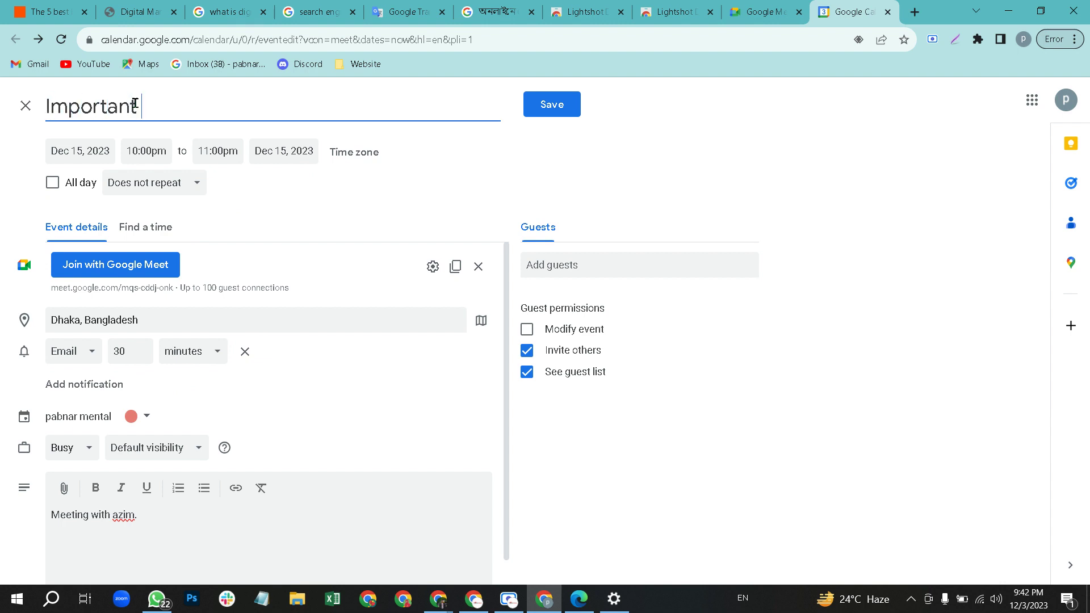
type(" Business mee")
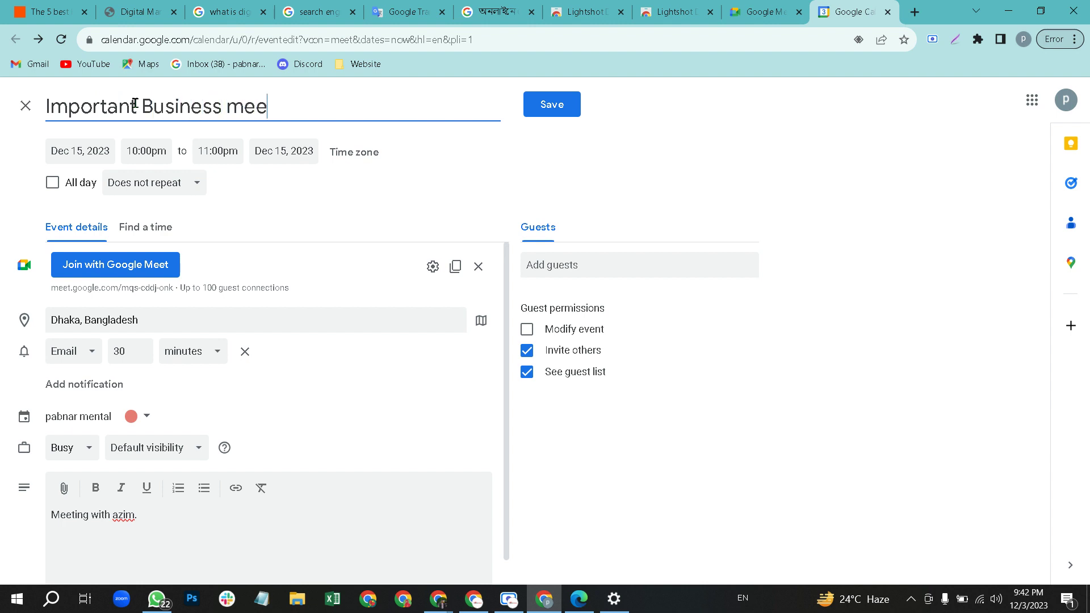
type("ting")
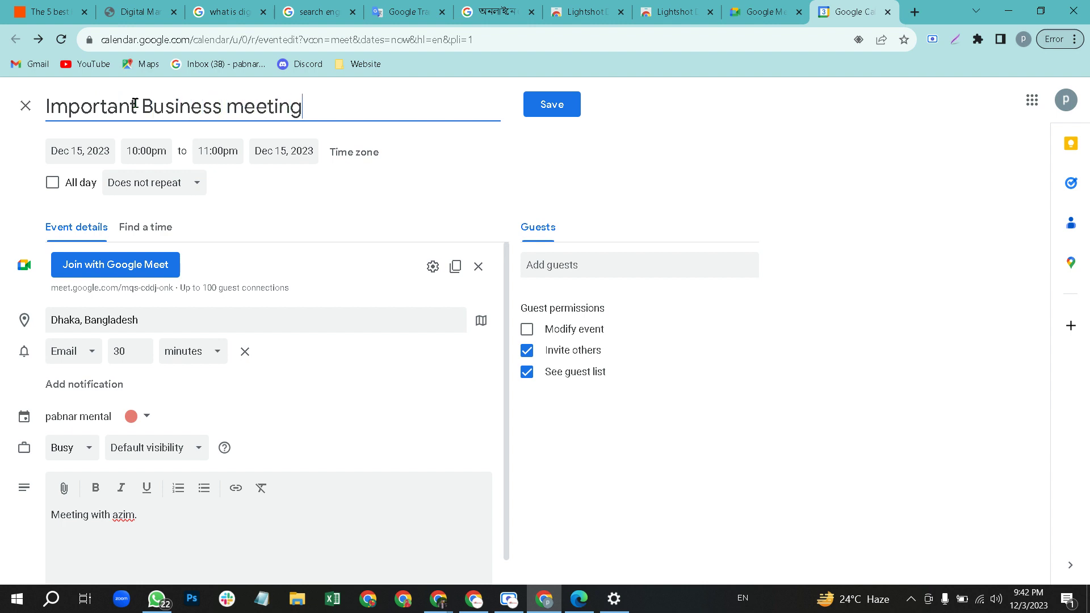
left_click(560, 106)
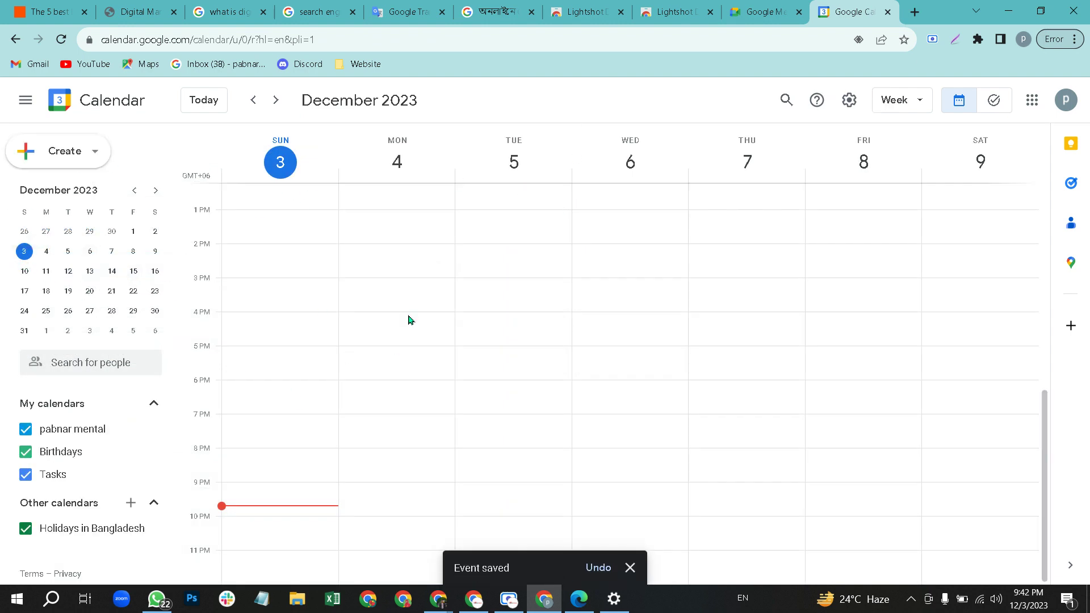
Step: Close the Calendar tab and the Google Meet tab, viewing Meet's new meeting options in between
left_click(887, 12)
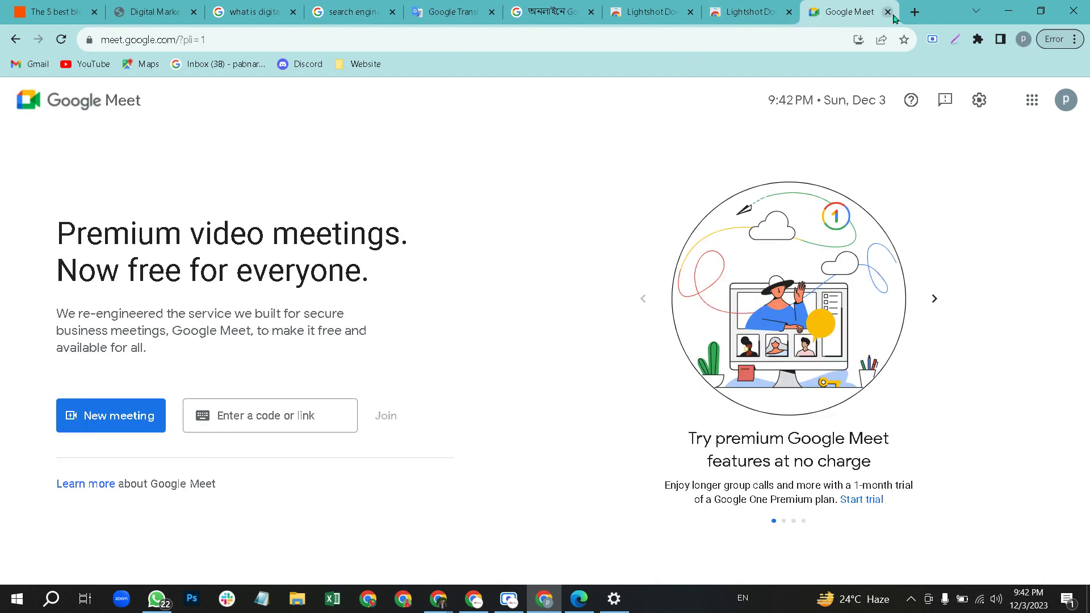
left_click(153, 435)
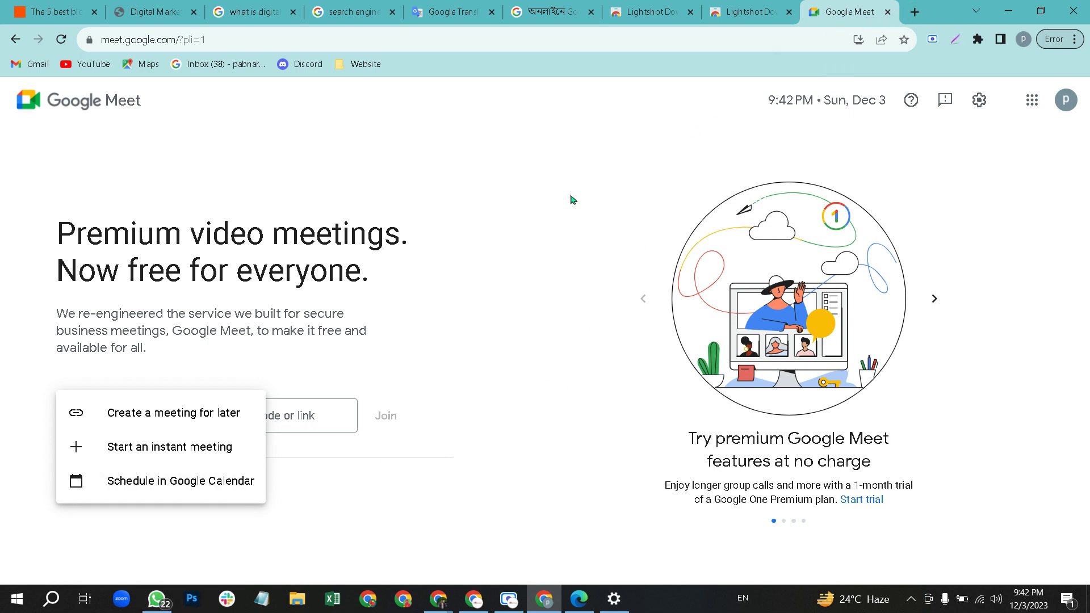
left_click(887, 12)
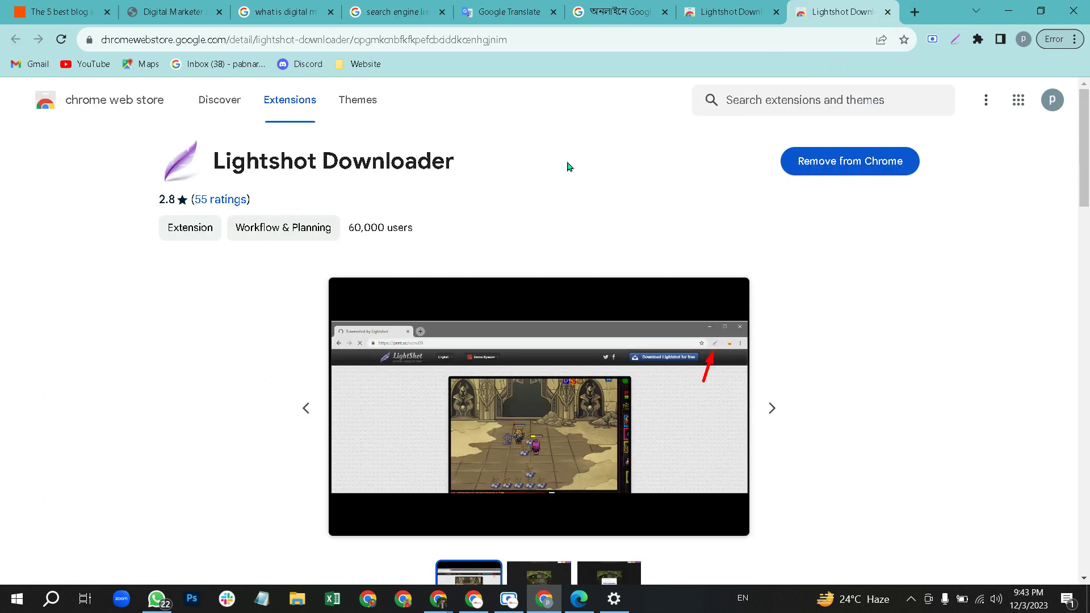
Step: Open WhatsApp, and switch to the Facebook window showing the chat with the sent meeting link
left_click(155, 598)
left_click(153, 602)
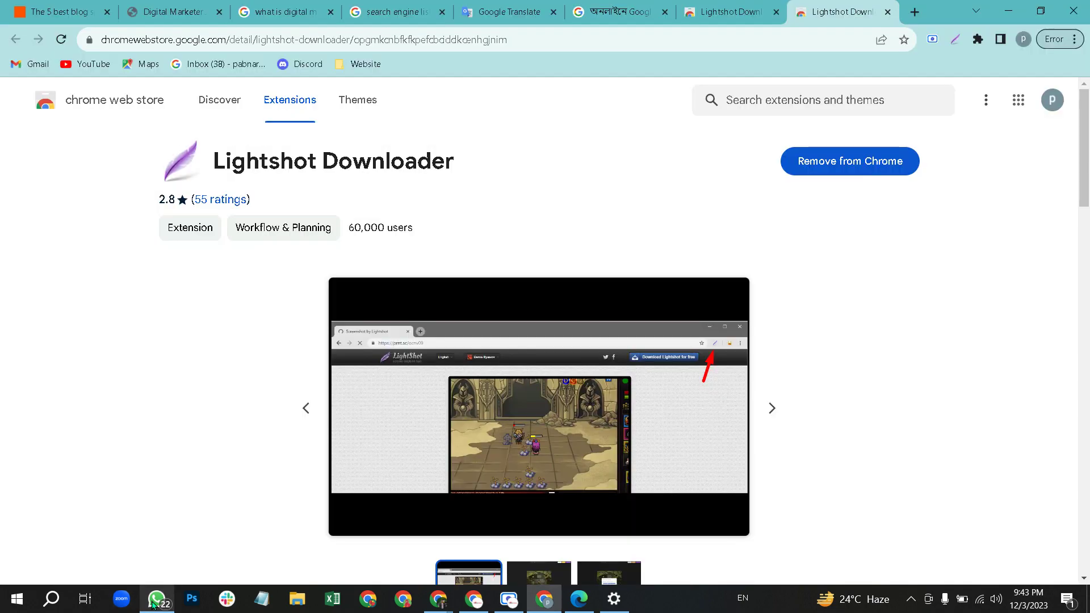
left_click(154, 602)
mouse_move(438, 599)
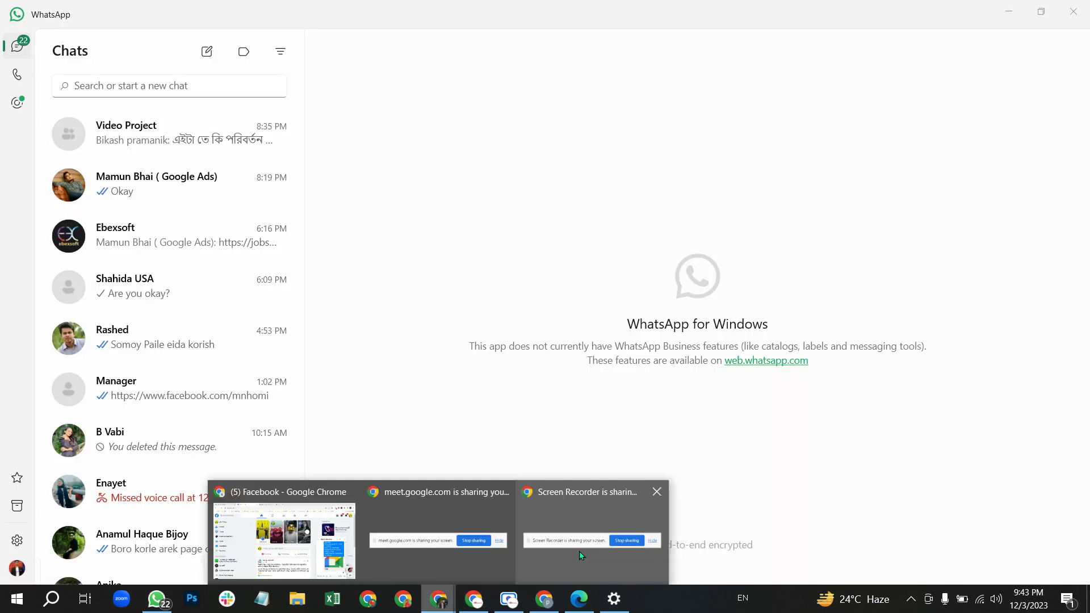
left_click(311, 545)
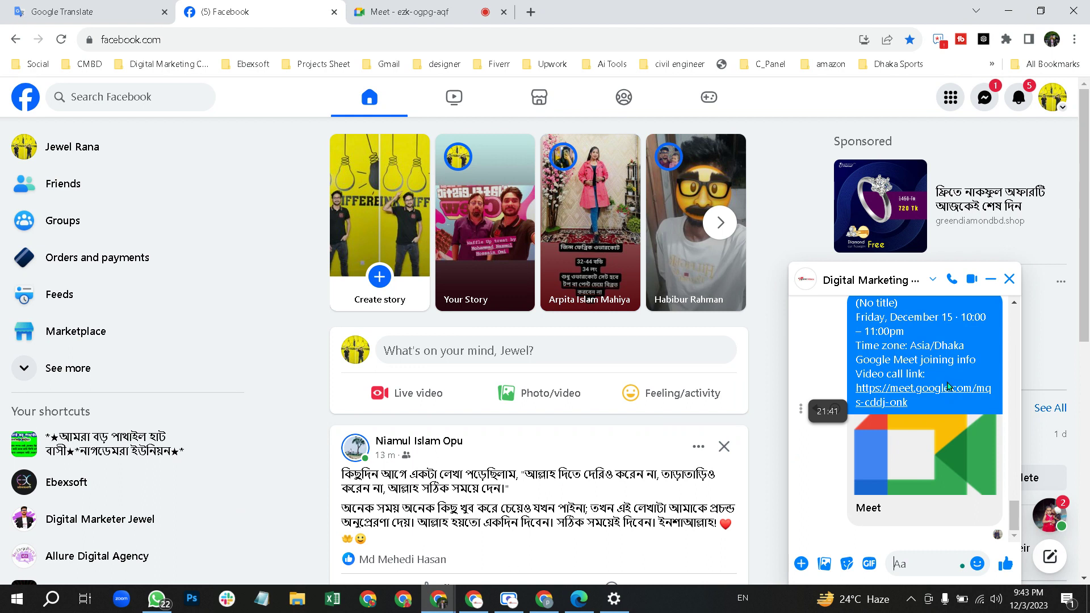
Step: Copy the Meet link from the chat message, paste it into a new tab's address bar, and close that tab
left_click_drag(913, 406, 859, 393)
key("ctrl+c")
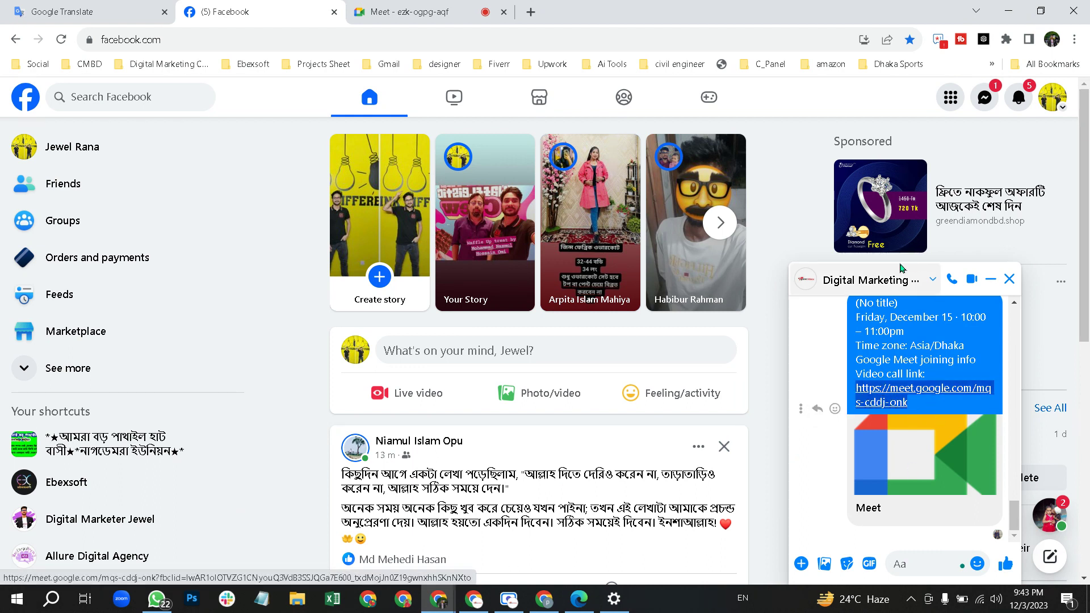
left_click(543, 599)
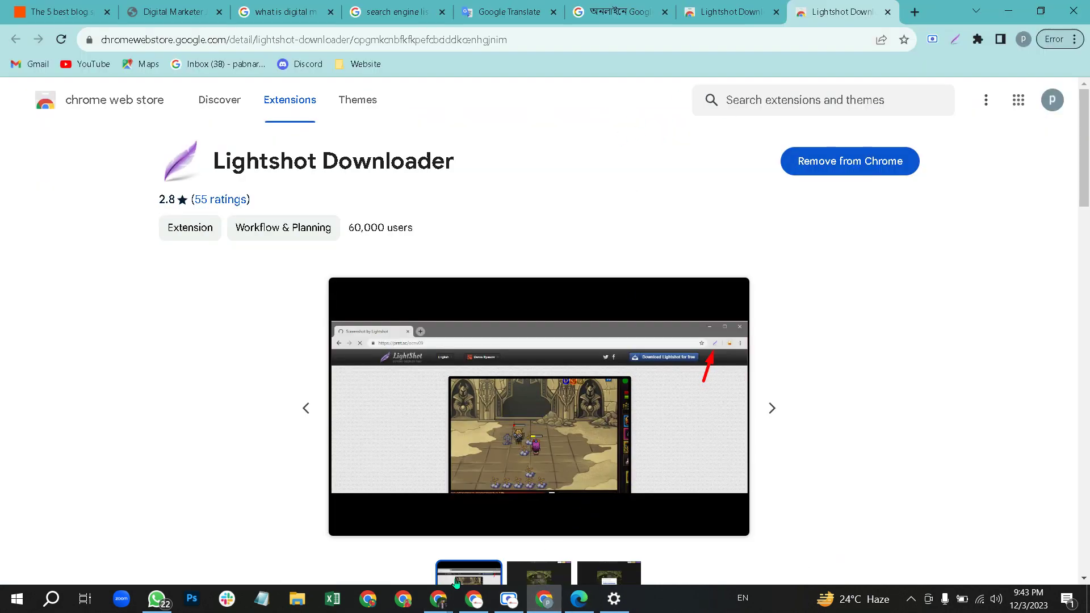
mouse_move(440, 596)
left_click(283, 534)
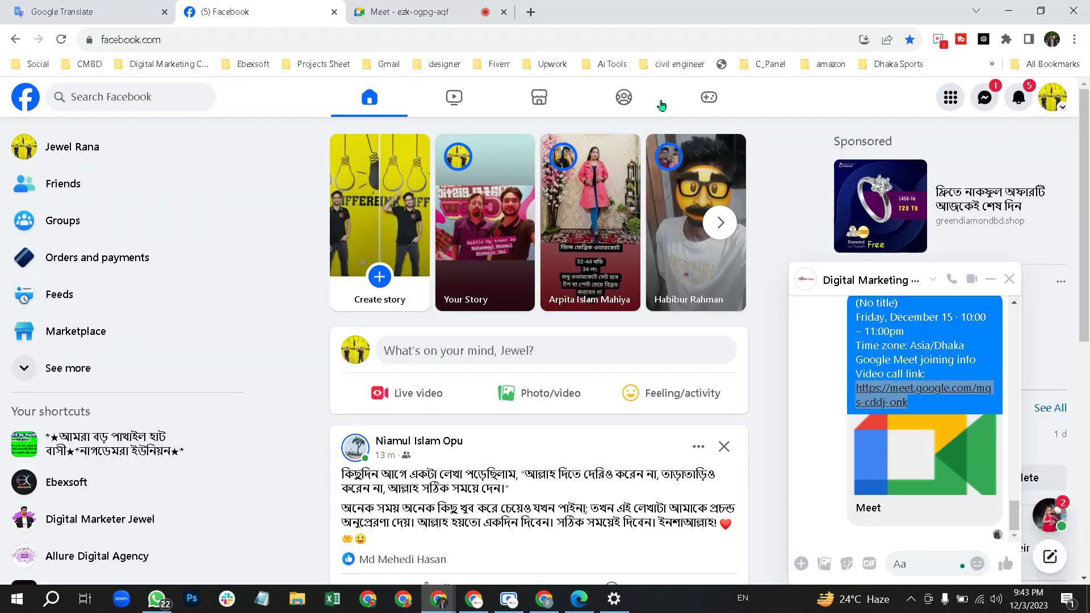
left_click(531, 12)
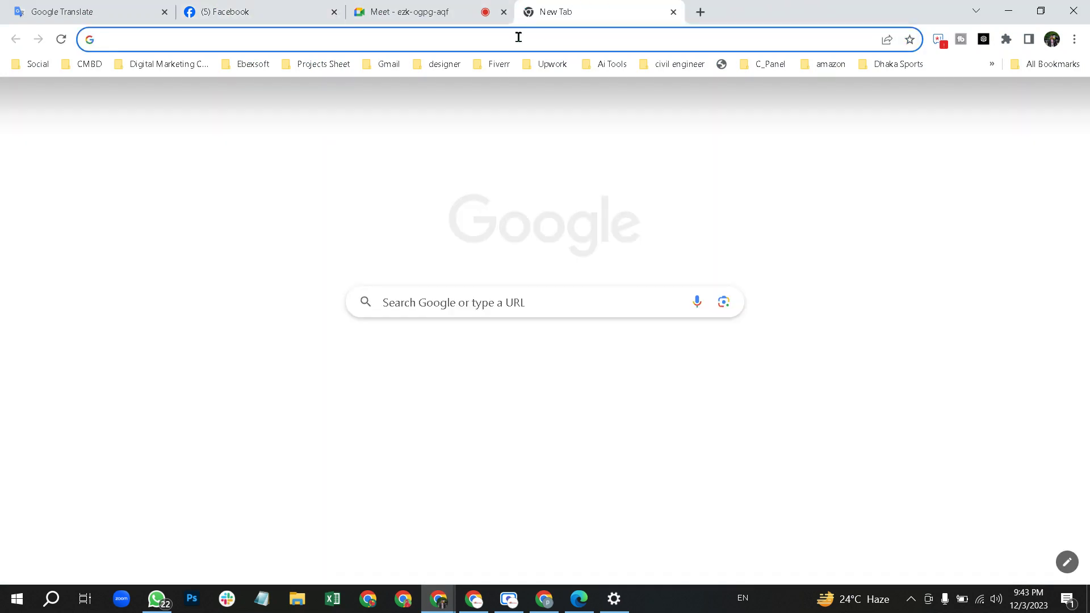
key("ctrl+v")
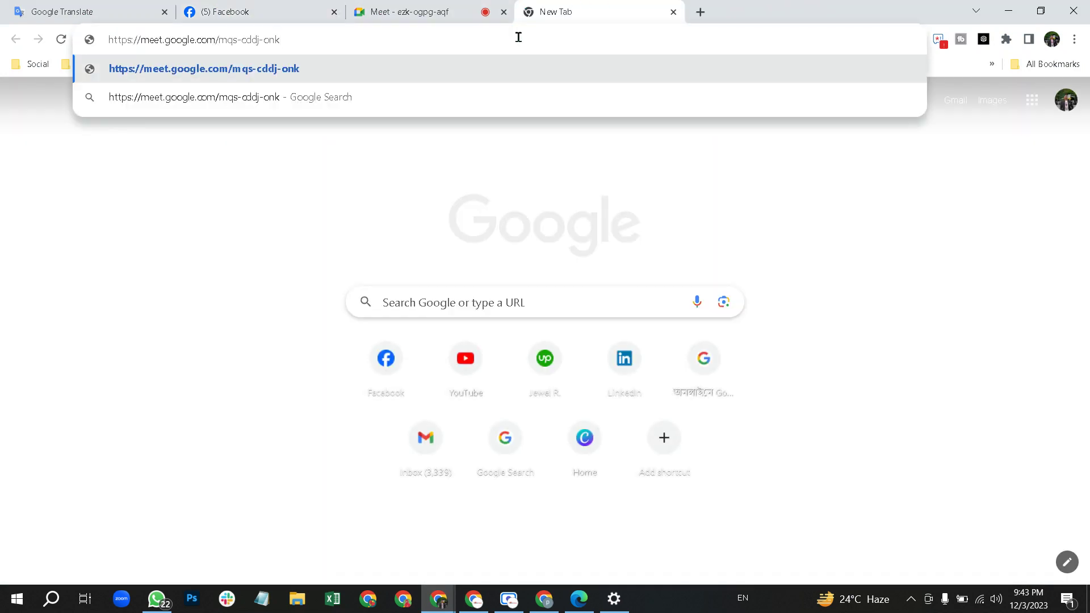
left_click(673, 12)
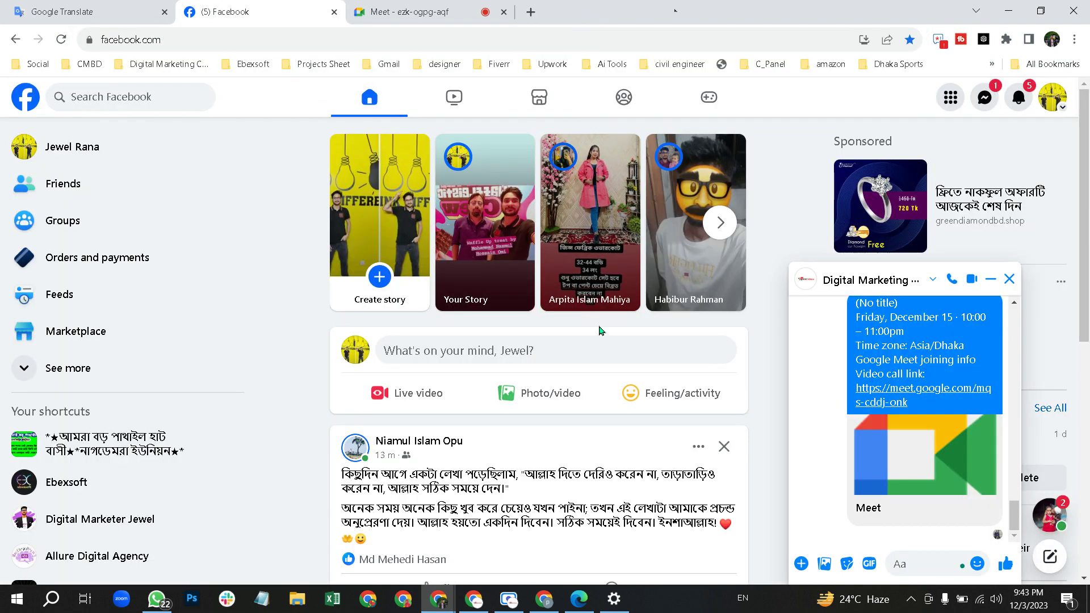
Step: Look over the Facebook feed and check the notifications list
scroll(603, 329, "down", 8)
scroll(601, 324, "up", 8)
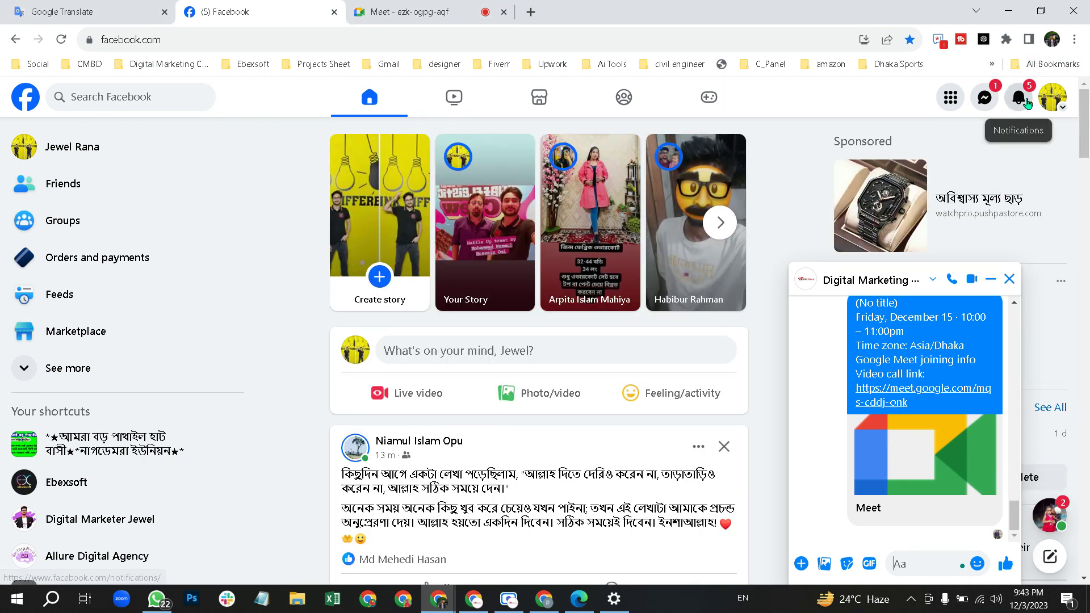
left_click(1022, 99)
left_click(1022, 100)
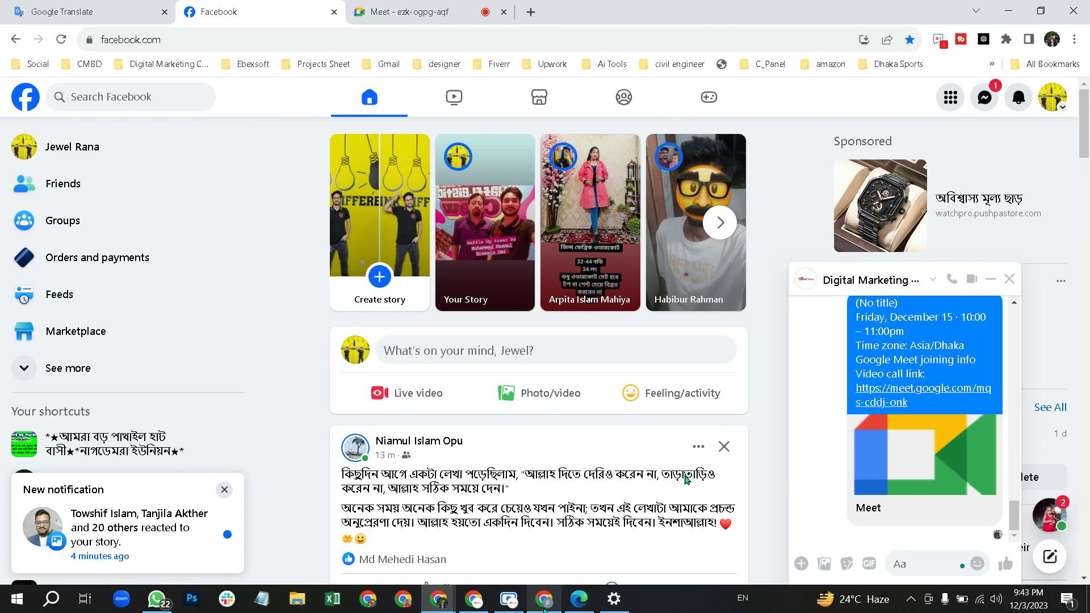
Step: Switch to the other Chrome profile window and open Facebook from the DigiMilli bookmarks folder
mouse_move(482, 603)
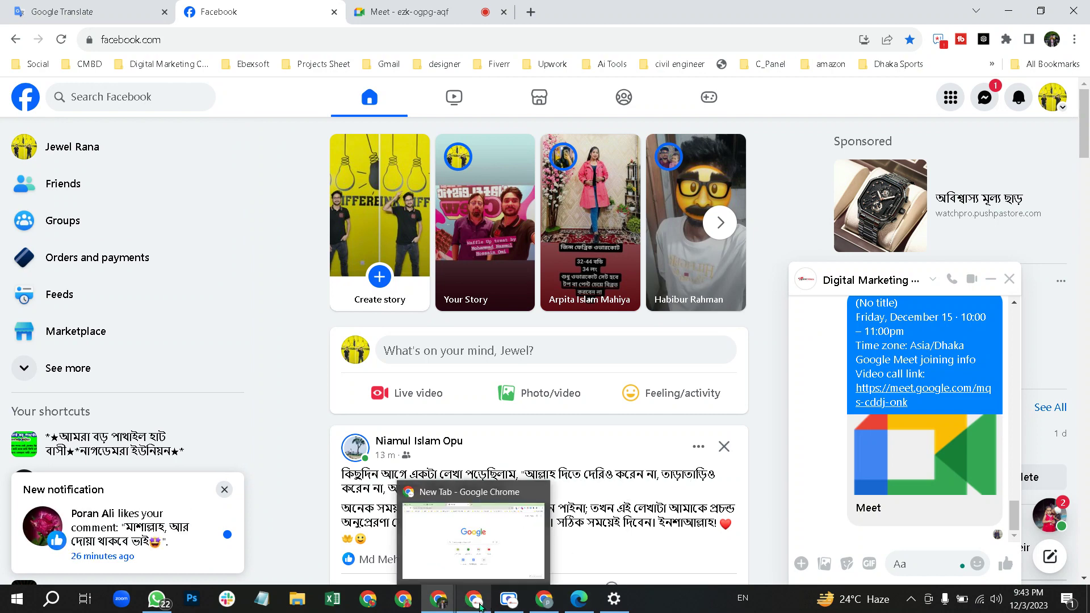
left_click(486, 555)
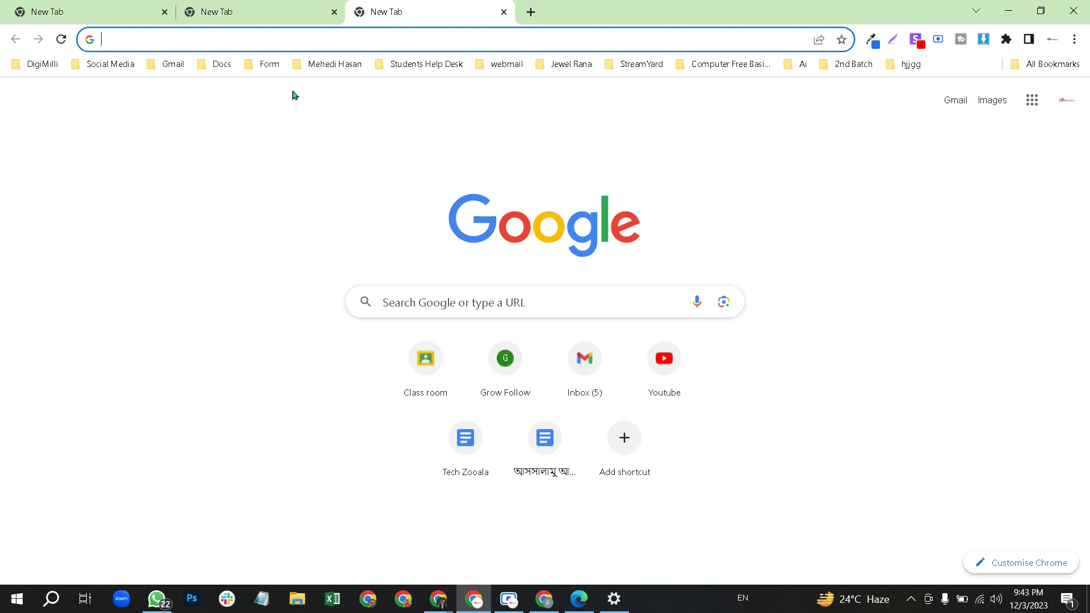
left_click(126, 42)
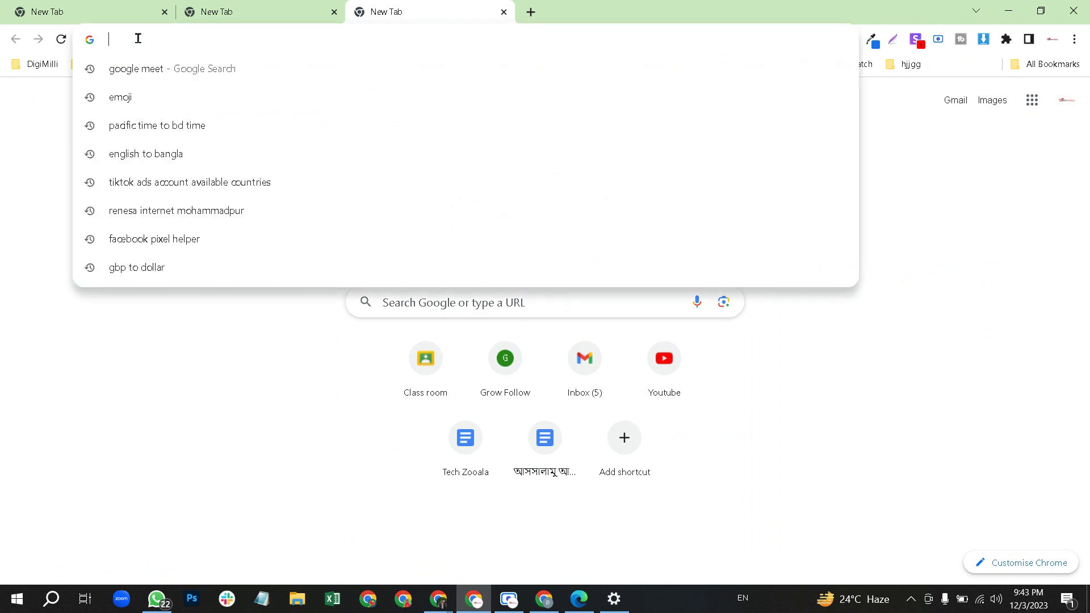
left_click(48, 108)
left_click(44, 72)
left_click(56, 88)
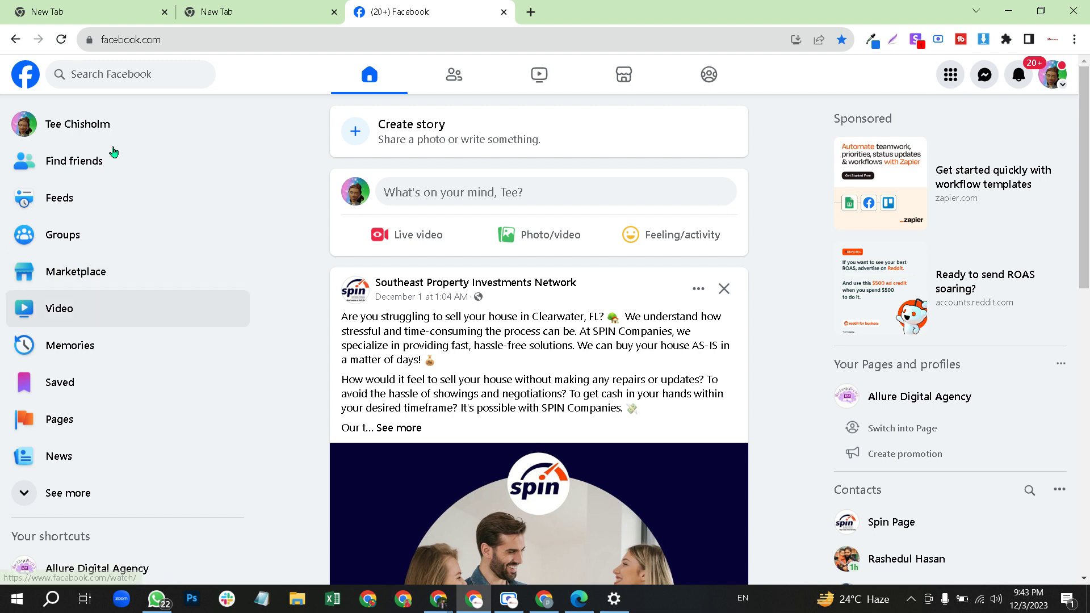
Step: Search Google in a new tab for "facebook ads", and replace that search with "ads manager"
left_click(530, 12)
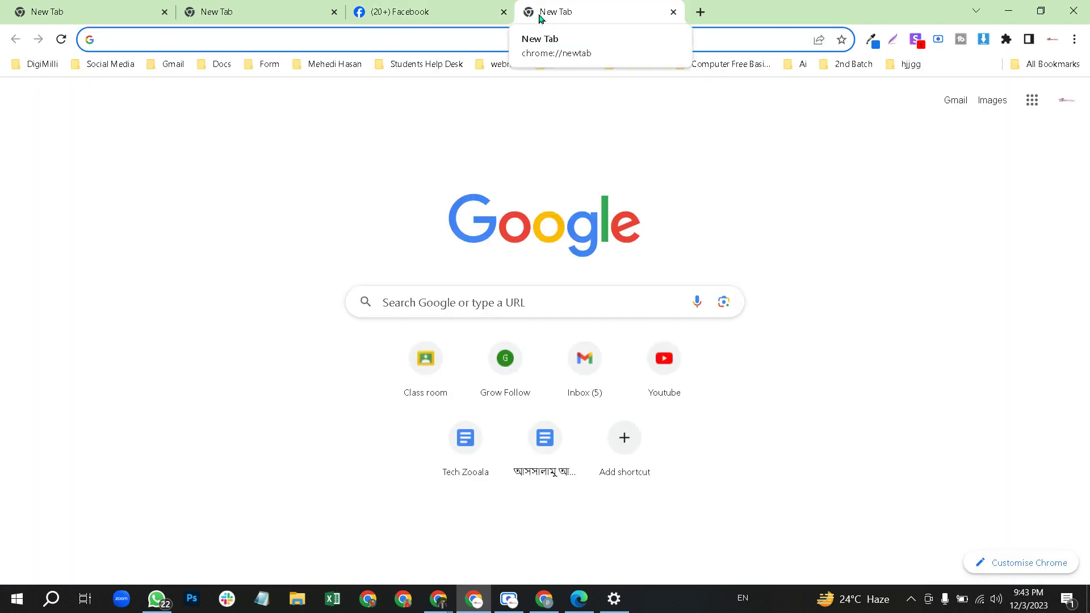
type("facebook a")
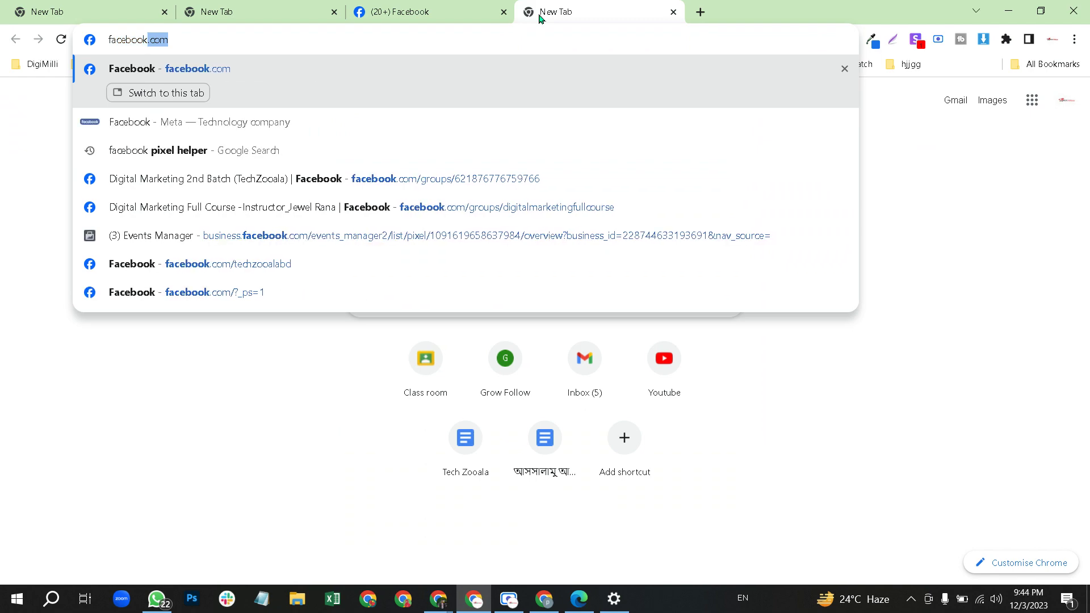
type("ds")
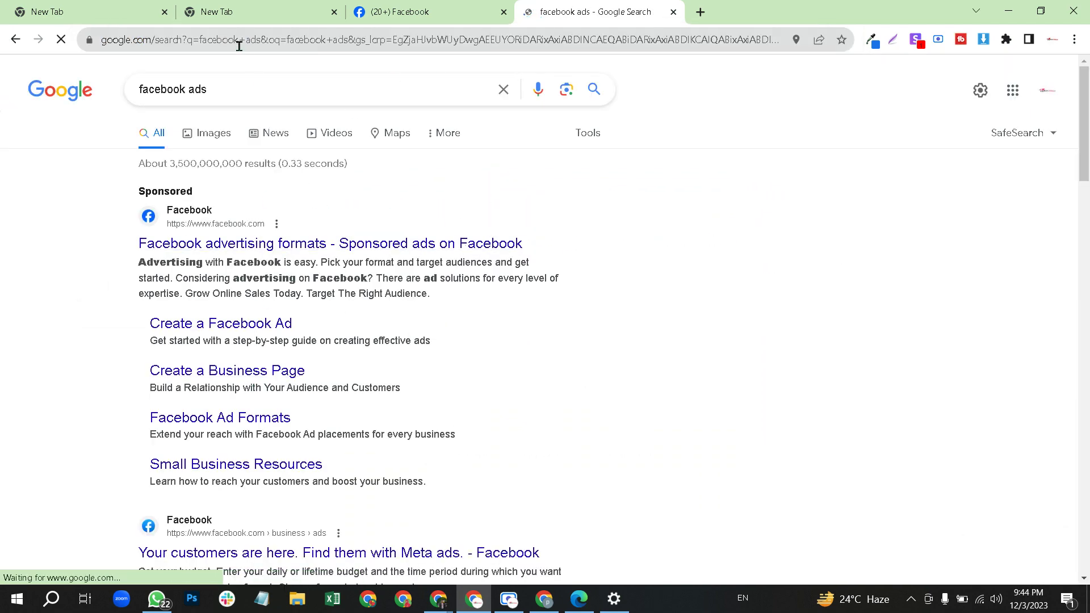
left_click_drag(213, 88, 118, 97)
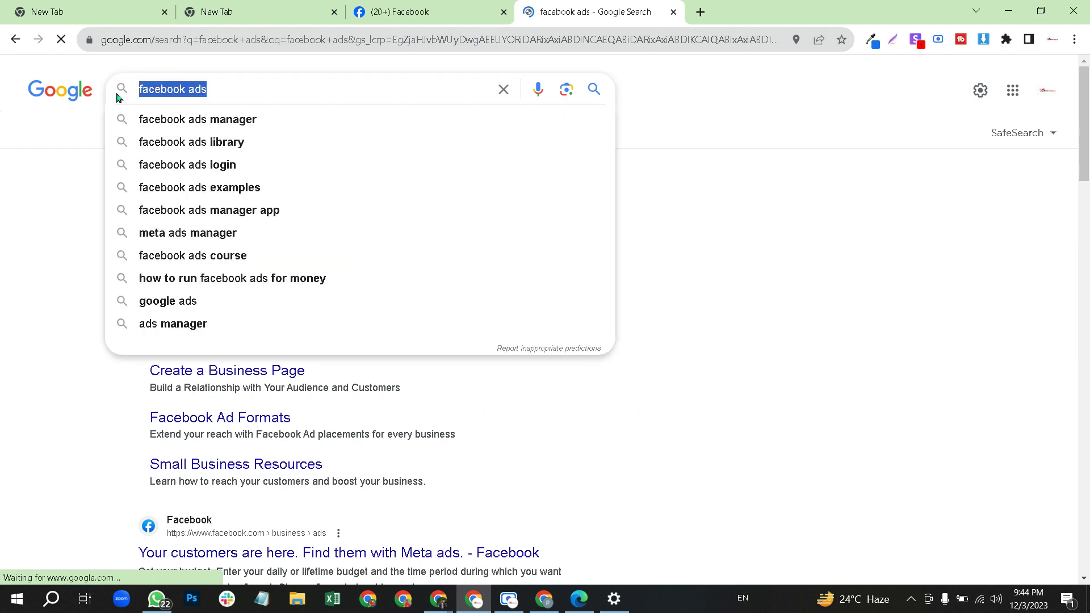
type("ads man")
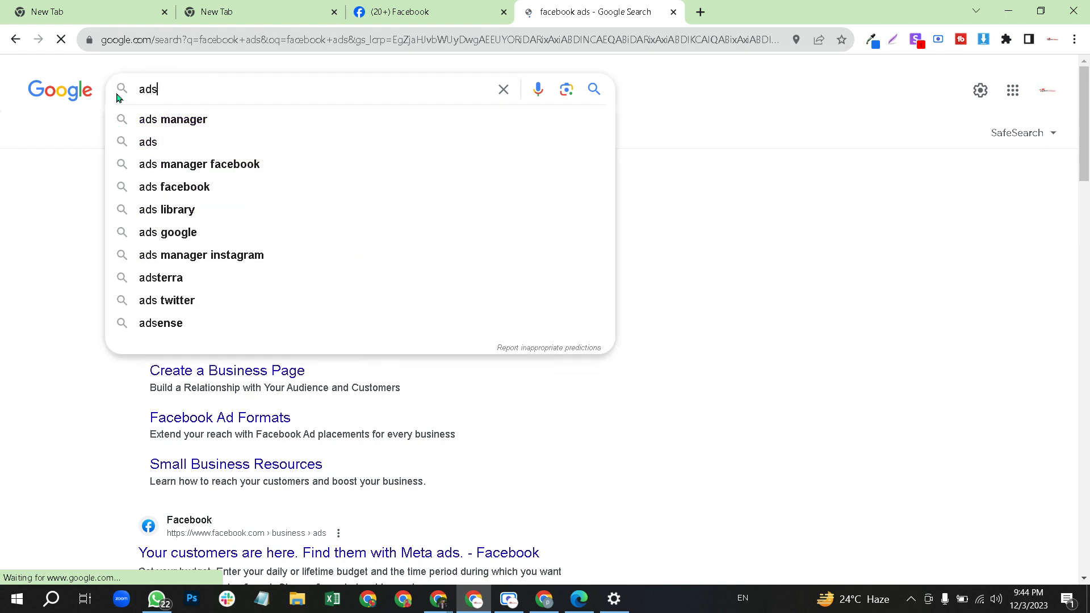
type("ager")
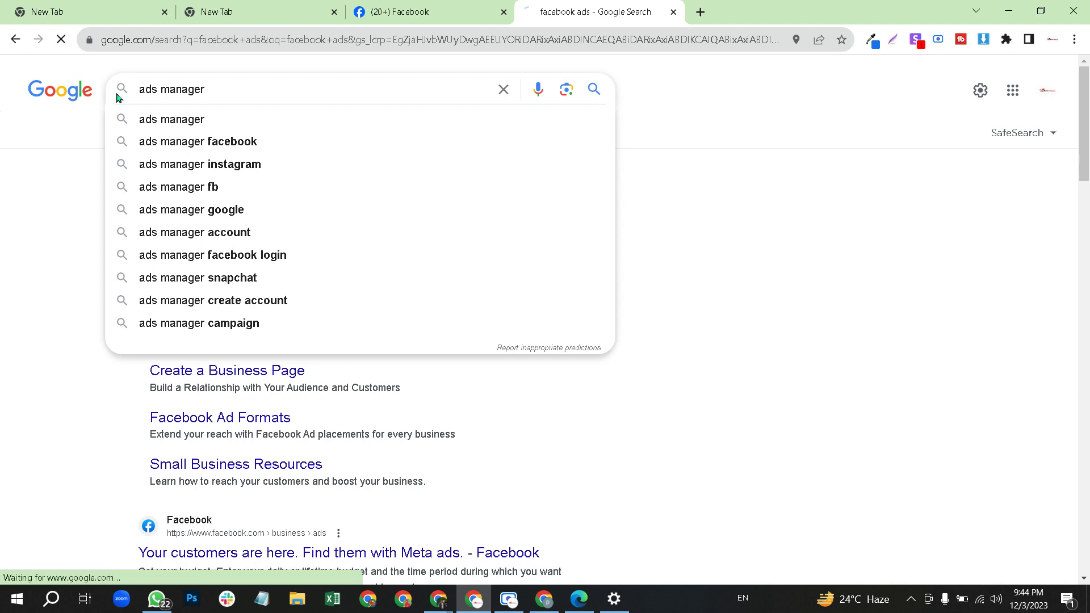
key("Return")
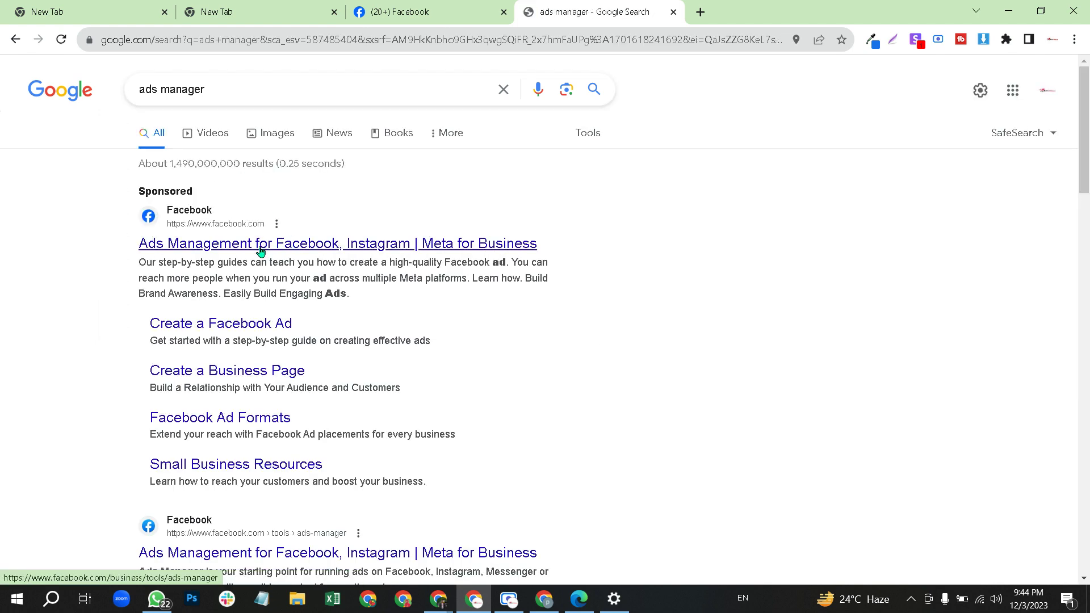
Step: Open Ads Manager from the first search result and view the listed ad account's campaigns and their remaining metric columns
left_click(271, 249)
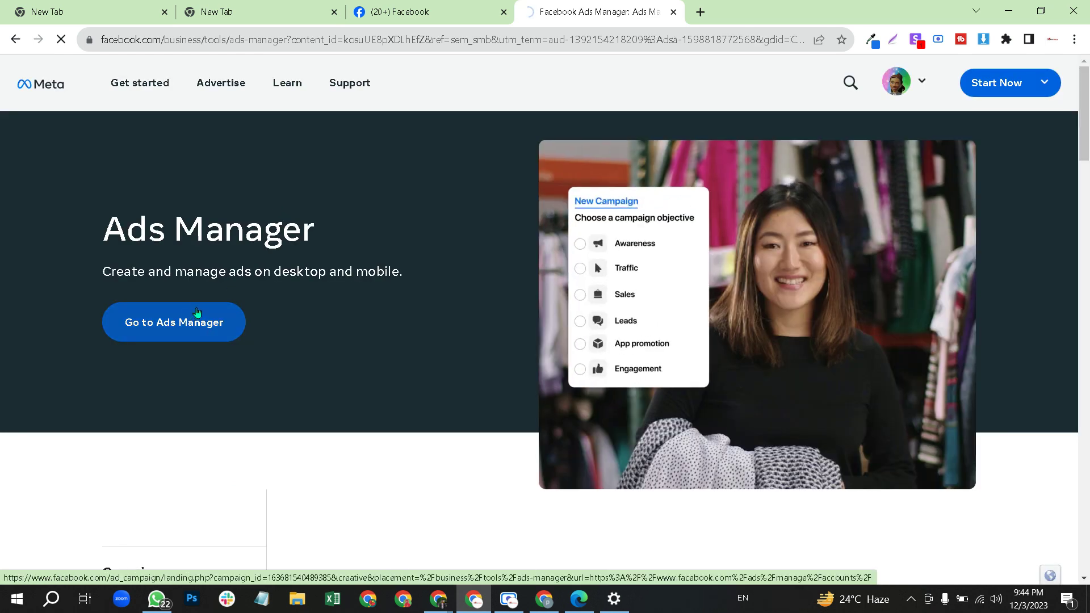
left_click(198, 311)
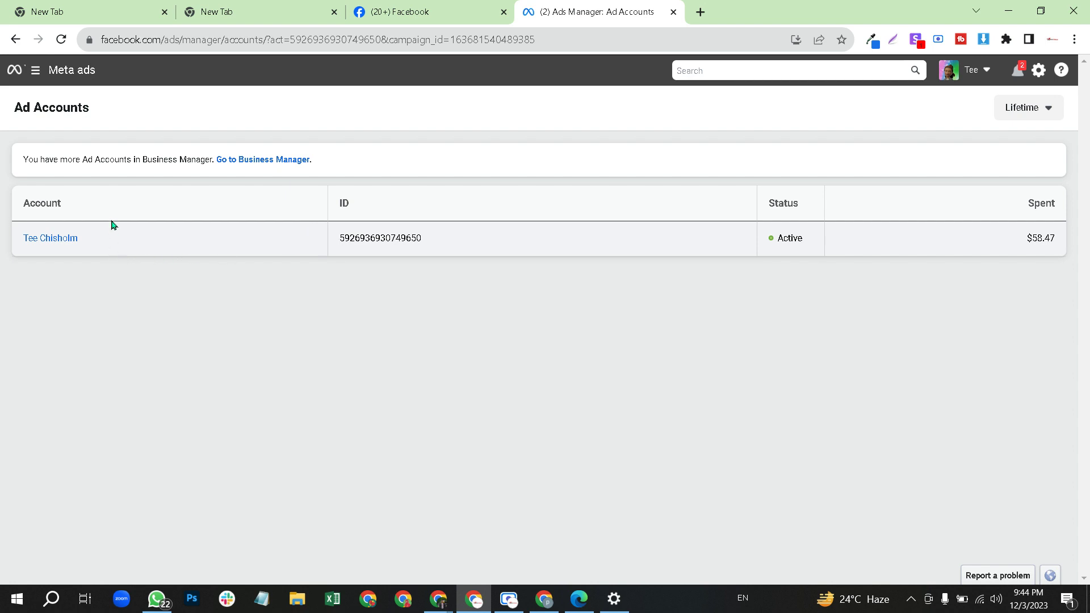
left_click(67, 241)
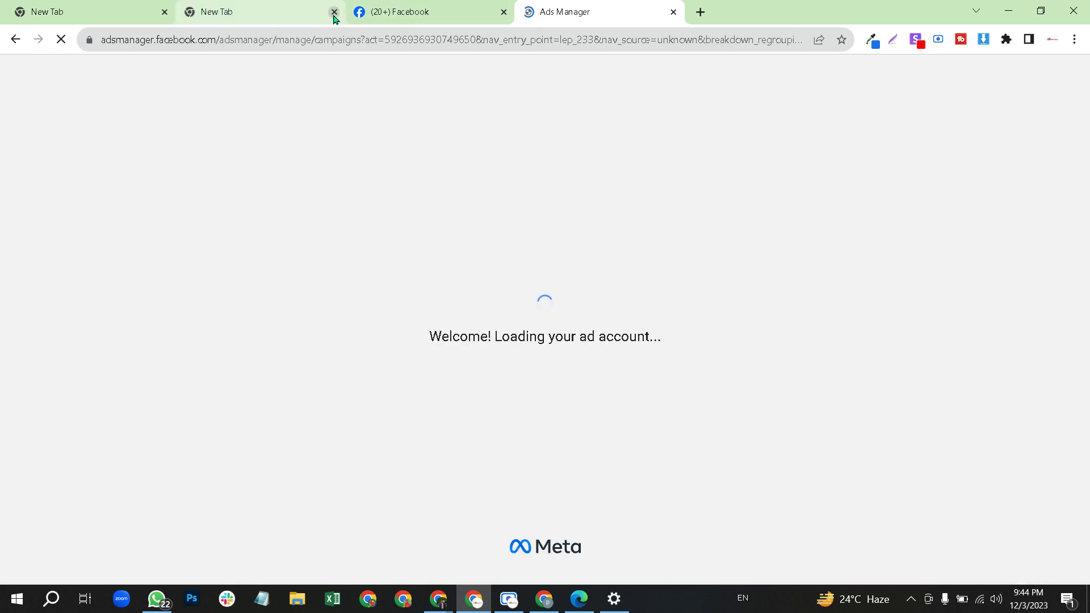
left_click(334, 12)
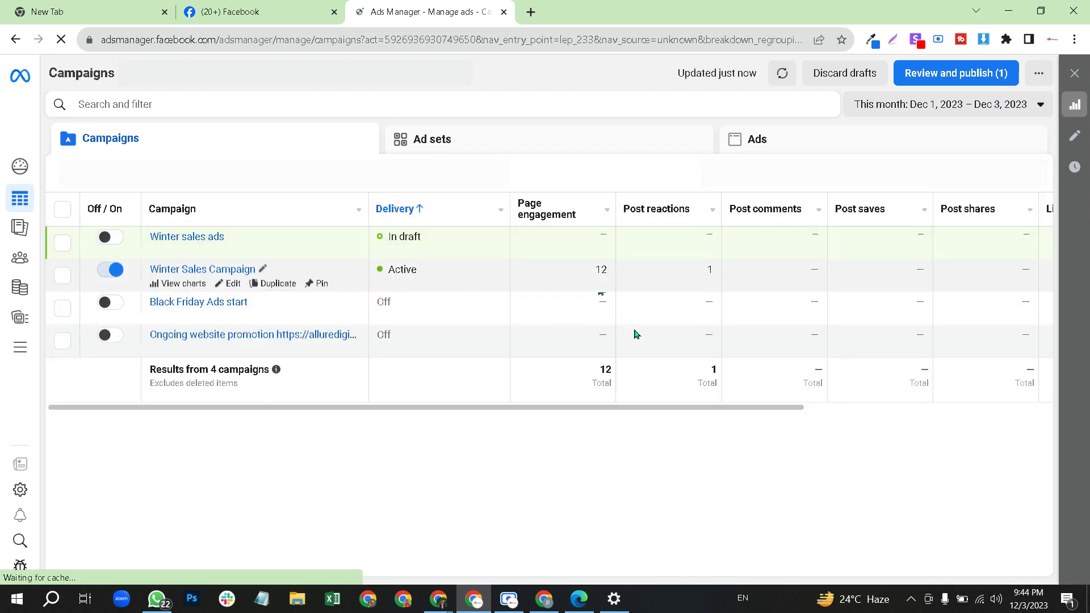
left_click_drag(511, 409, 815, 382)
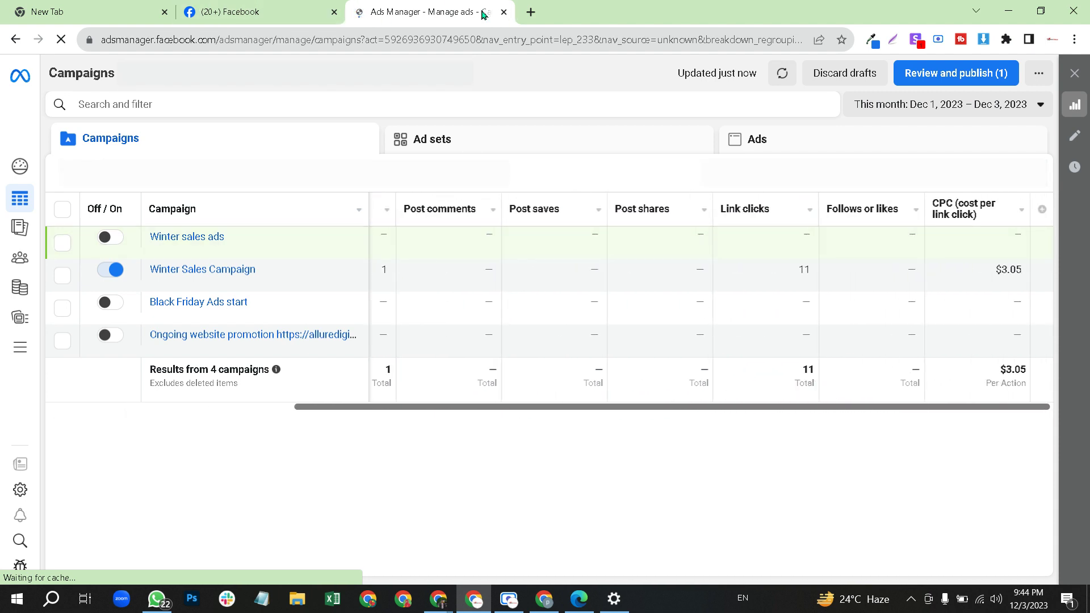
Step: Close the Ads Manager and empty tabs, and return to the Facebook window with the meeting chat
left_click(503, 12)
left_click(171, 12)
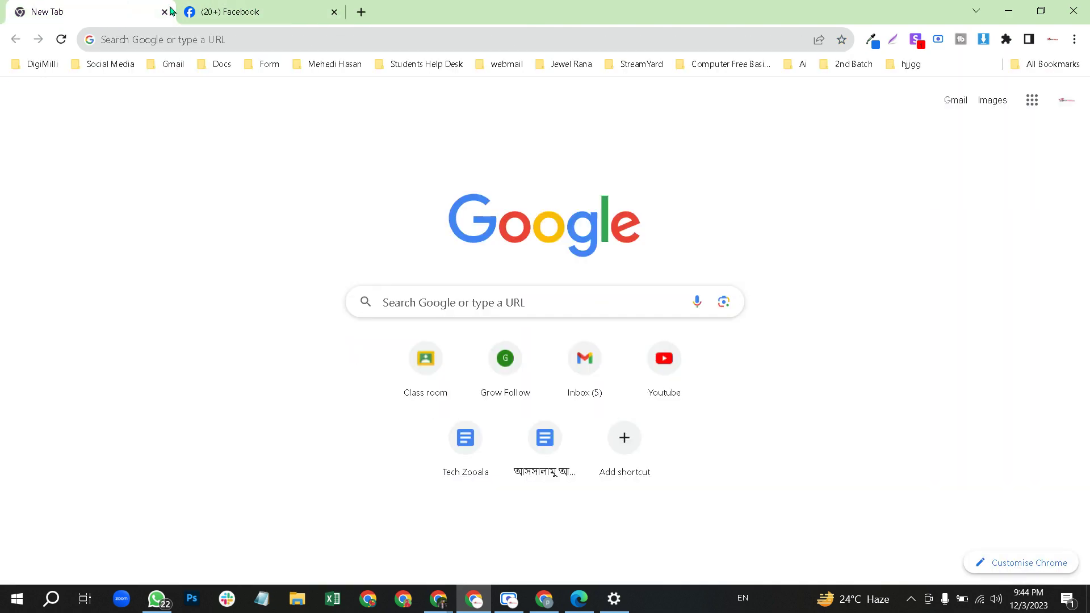
left_click(169, 11)
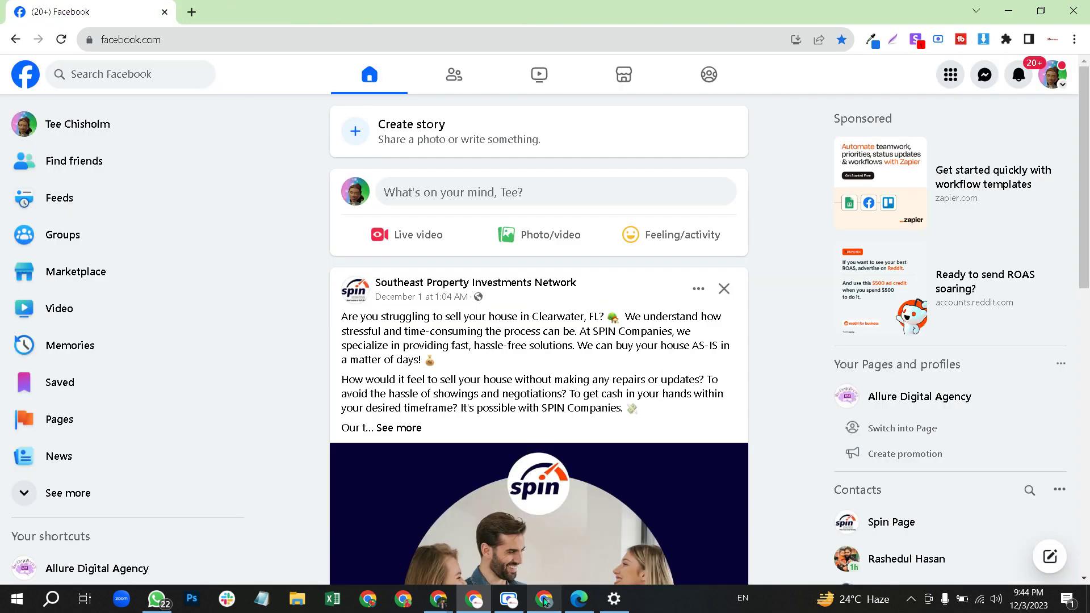
left_click(278, 539)
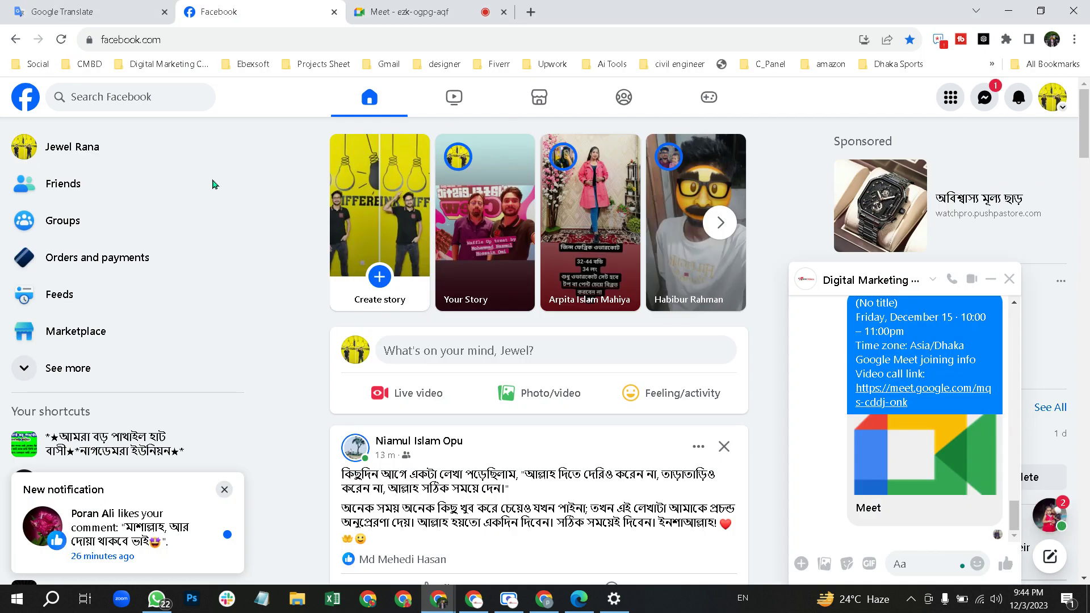
Step: Examine the recent Facebook searches and the expanded list of page and group shortcuts
left_click(114, 94)
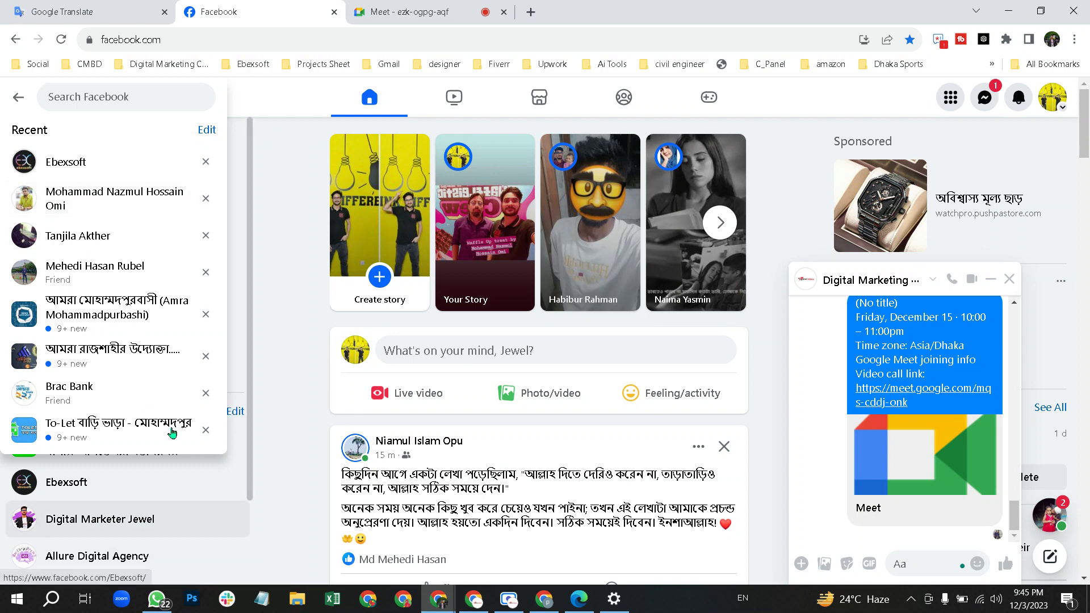
left_click(258, 101)
scroll(156, 318, "down", 2)
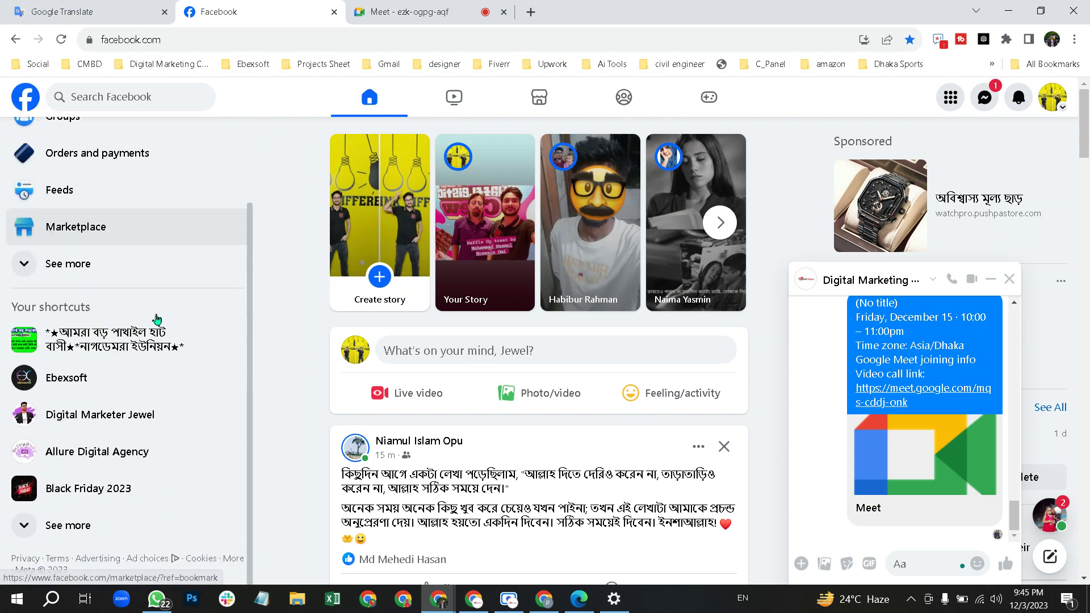
left_click(105, 528)
scroll(136, 426, "down", 3)
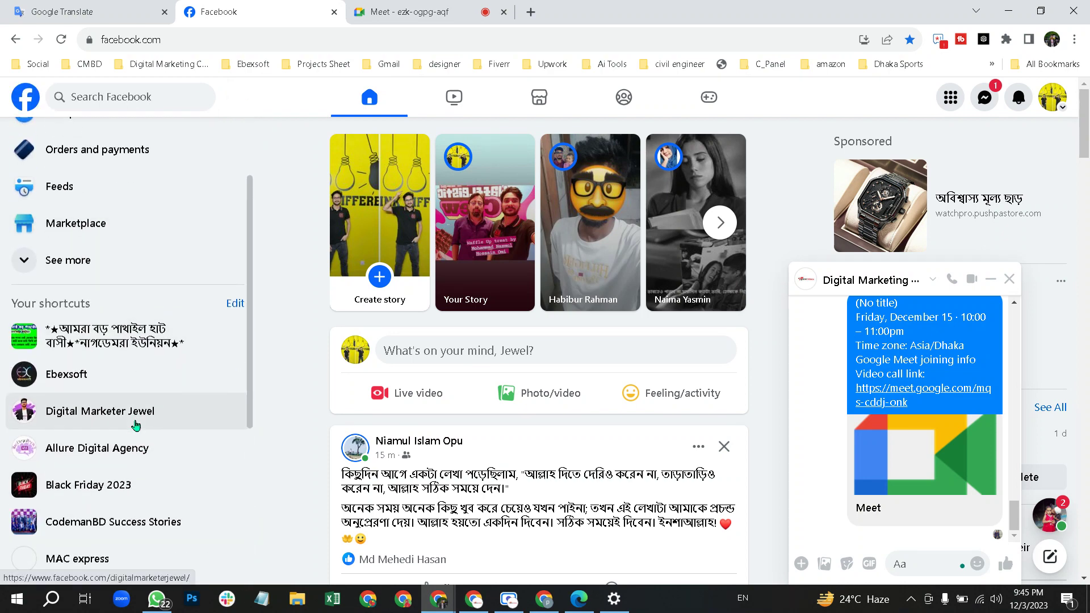
scroll(136, 425, "down", 2)
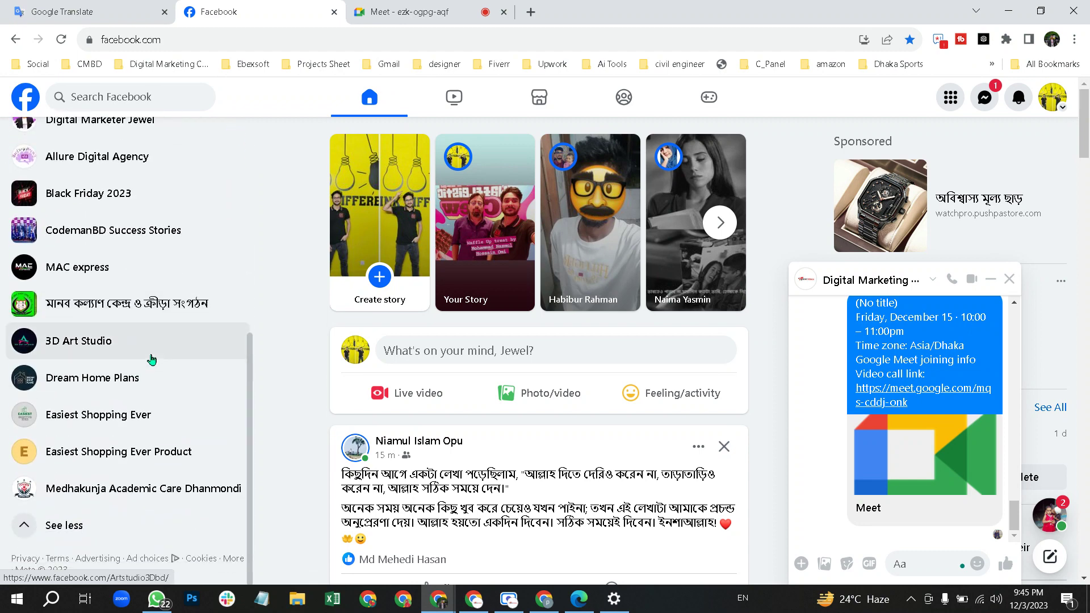
scroll(127, 199, "up", 7)
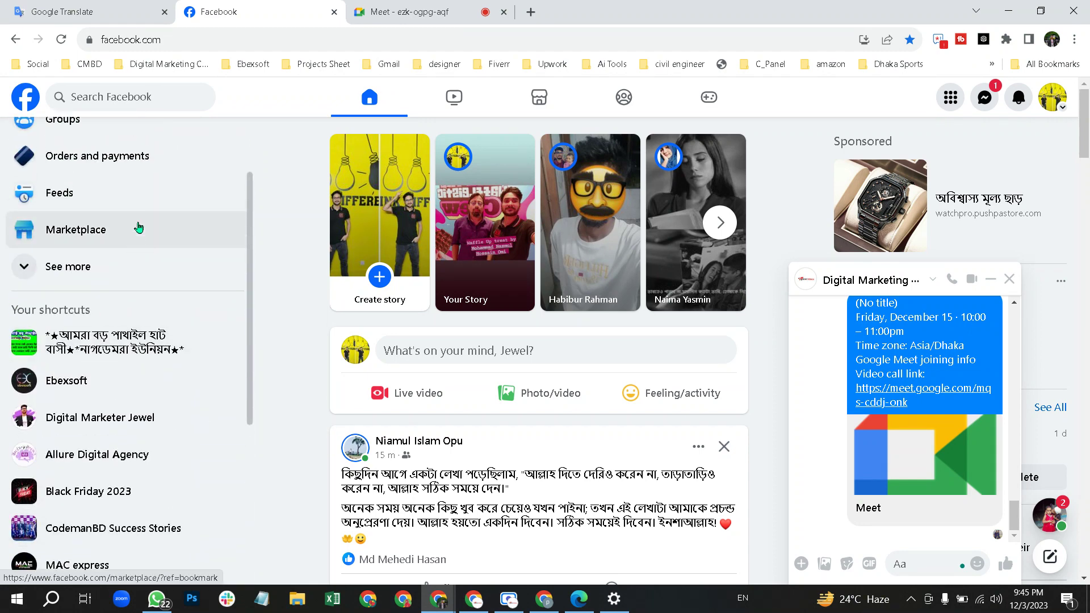
scroll(146, 223, "down", 1)
scroll(151, 224, "up", 1)
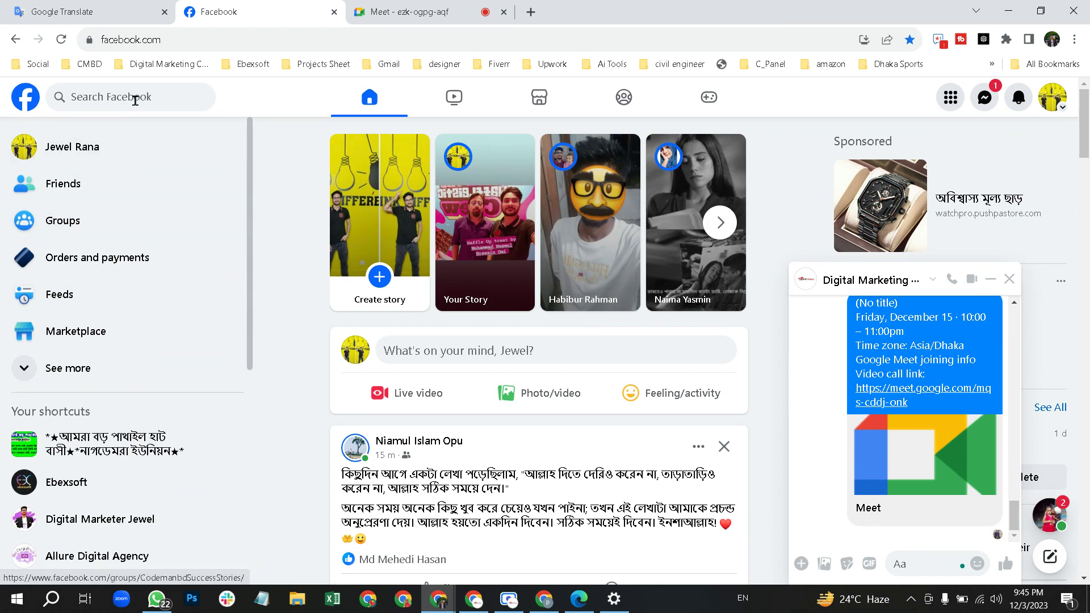
Step: Search Facebook for "digita" and open the Digital Marketing 2nd Batch (TechZooala) group
left_click(135, 98)
type("digita")
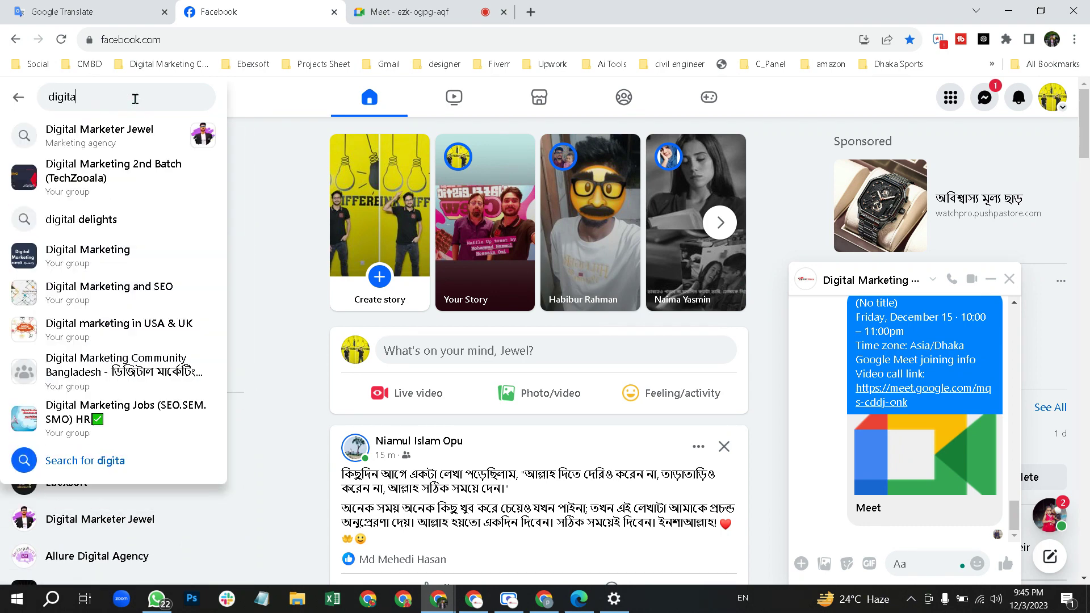
left_click(141, 175)
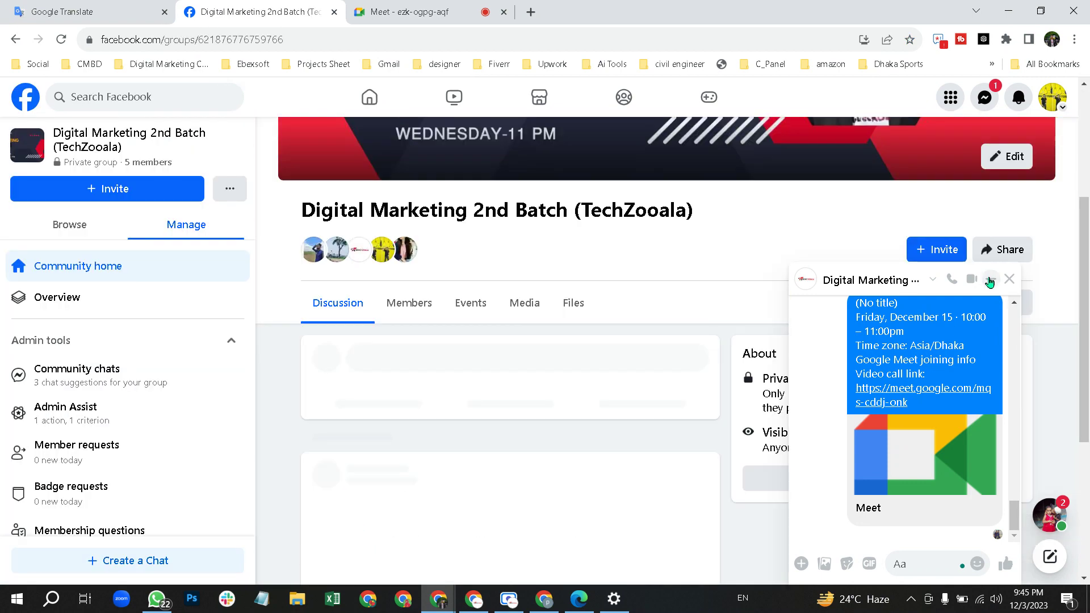
Step: Minimise the group chat and copy the share link of the Digital Marketing 2nd Batch (TechZooala) group
left_click(989, 280)
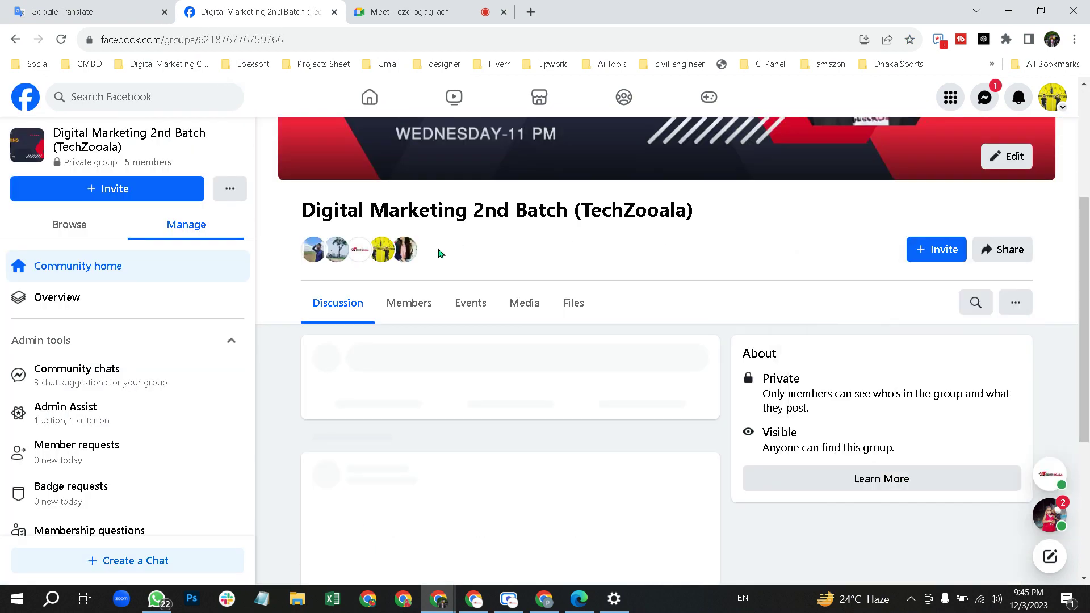
left_click(929, 251)
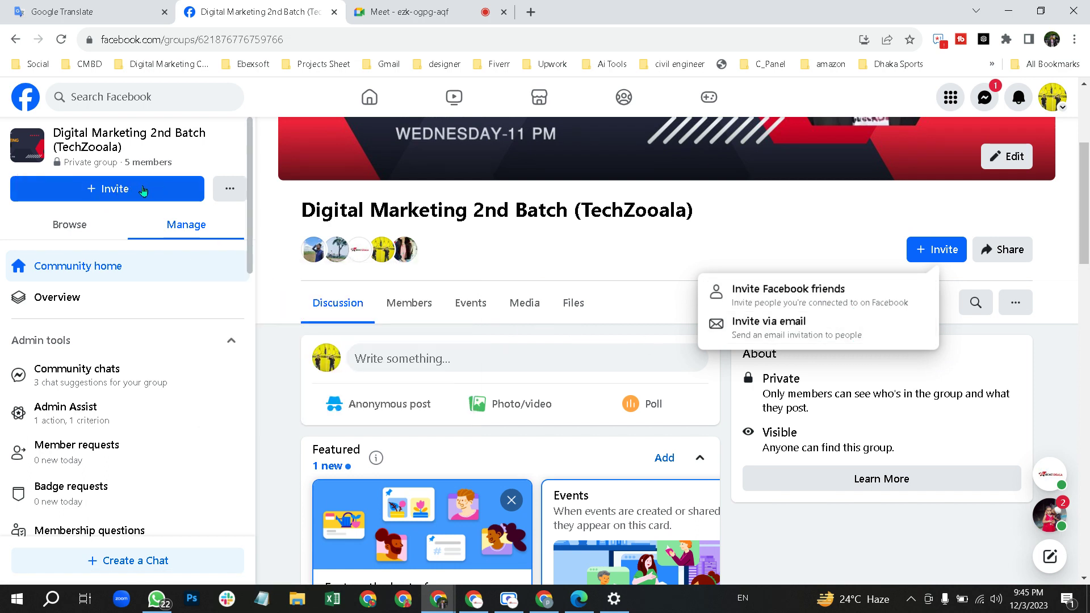
left_click(228, 192)
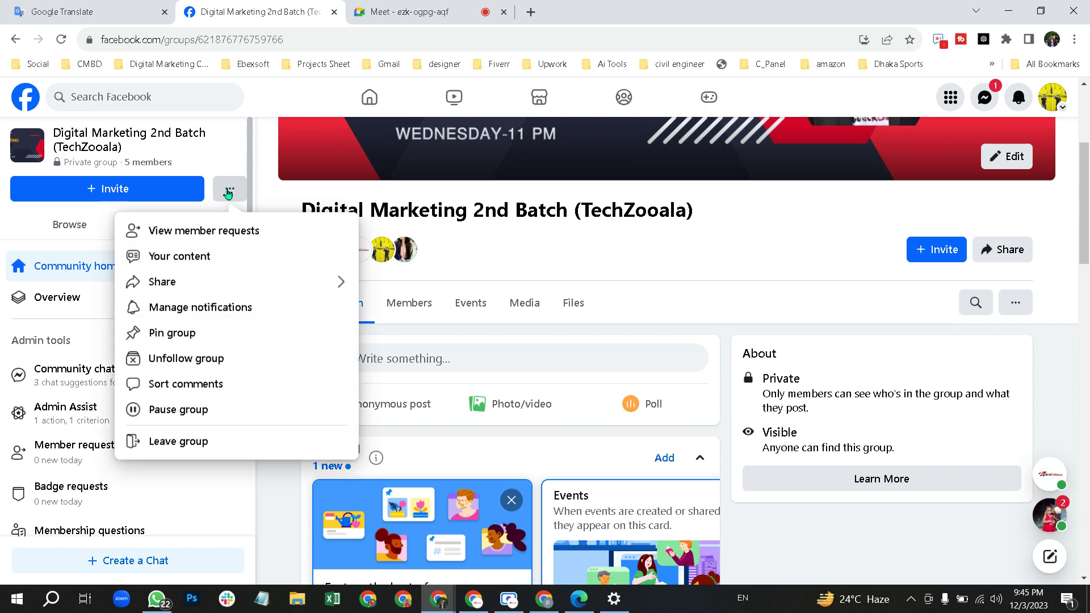
left_click(188, 282)
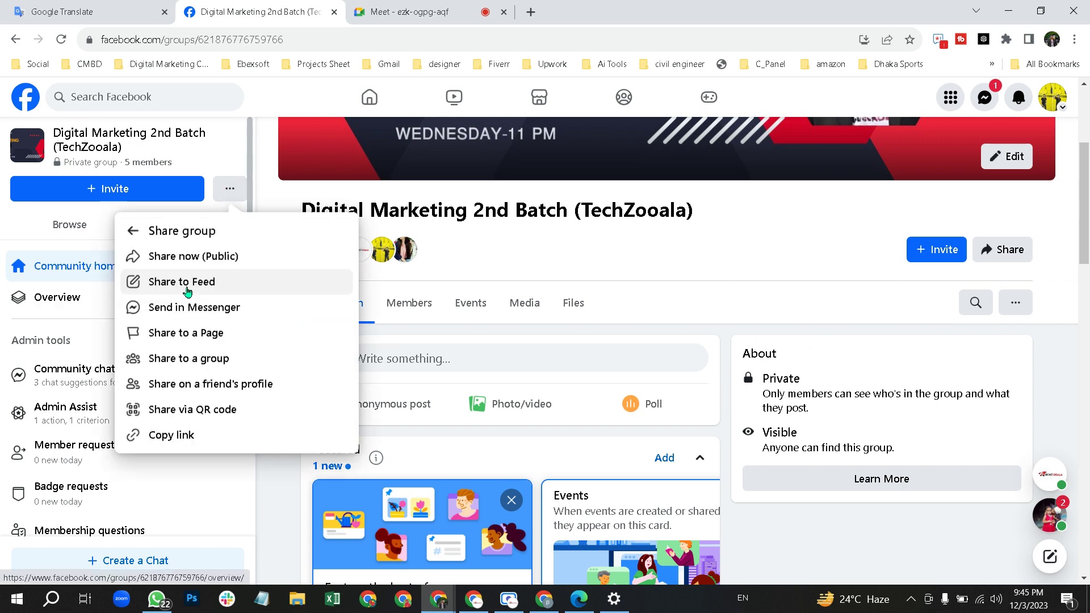
left_click(186, 436)
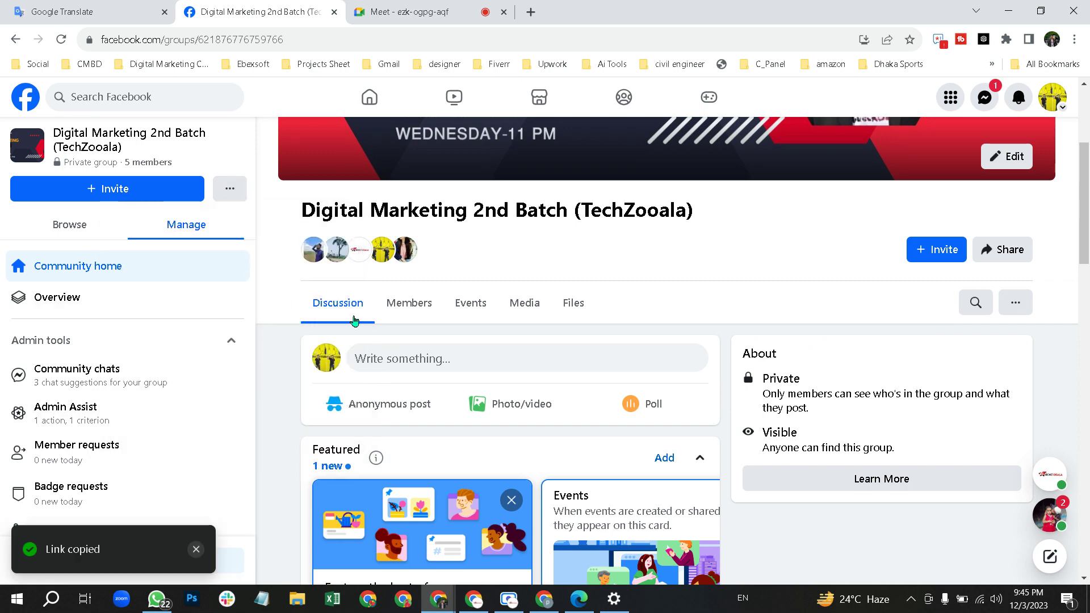
Step: Look through the group's class posts and send the copied group link in the Digital Marketing Full Course chat
scroll(509, 344, "down", 6)
scroll(590, 314, "down", 15)
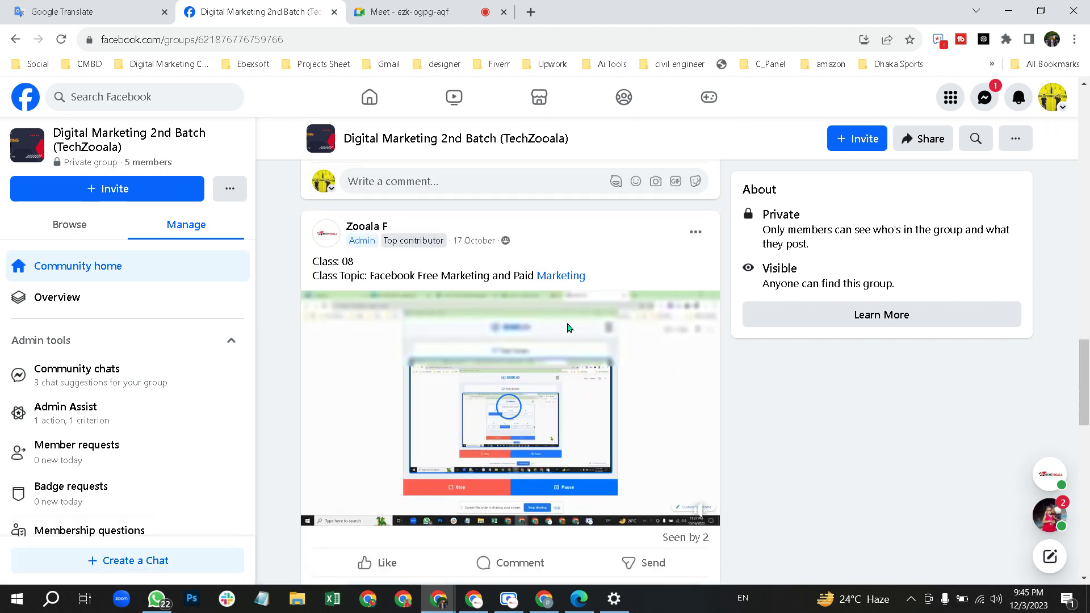
scroll(567, 326, "down", 8)
scroll(558, 314, "up", 20)
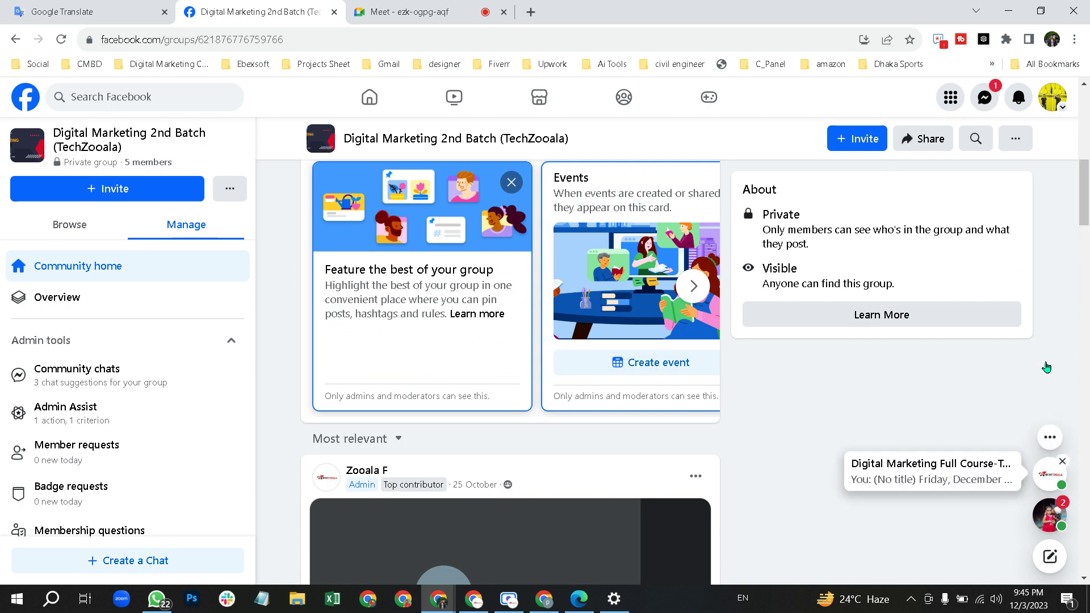
left_click(983, 94)
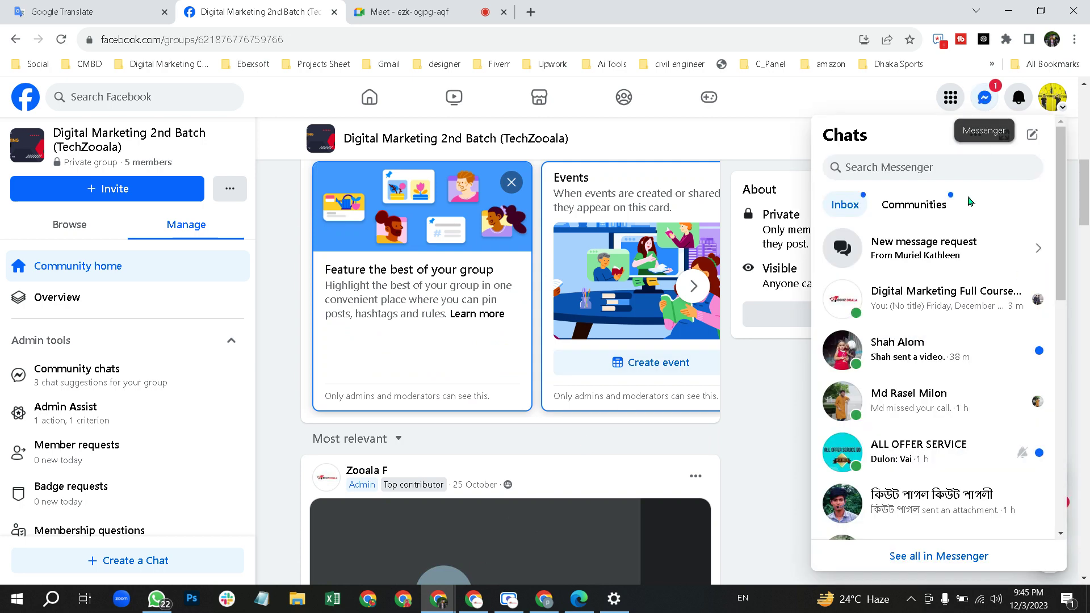
left_click(929, 298)
key("ctrl+v")
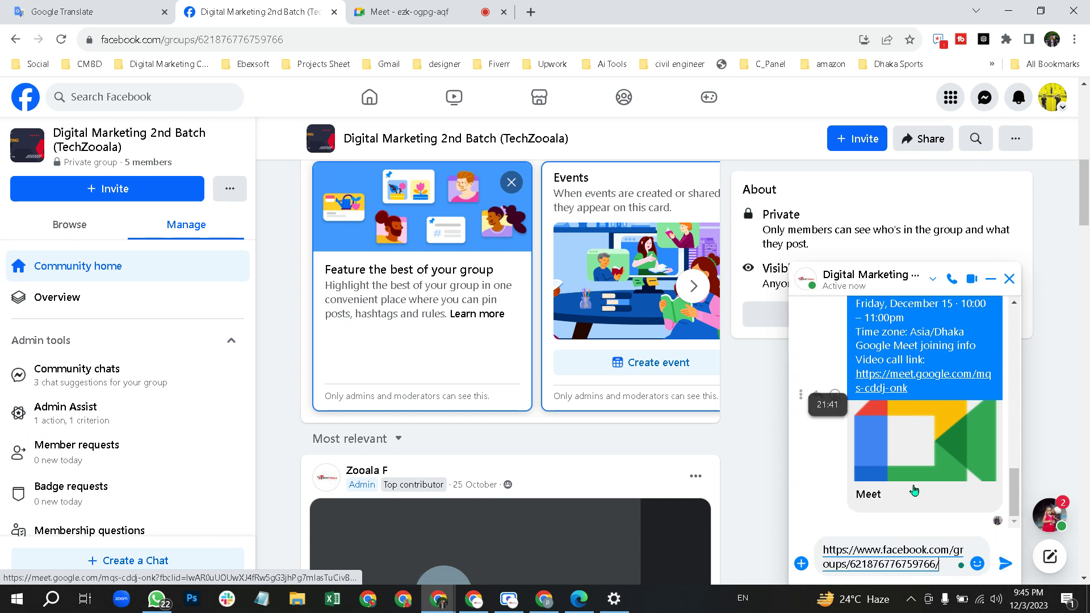
key("Return")
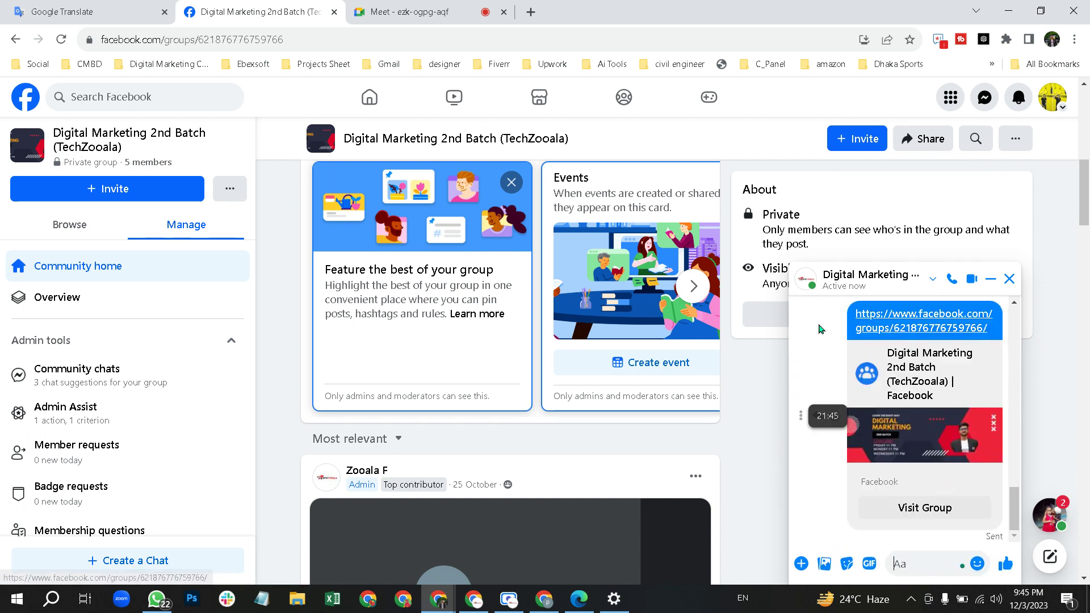
scroll(440, 316, "down", 3)
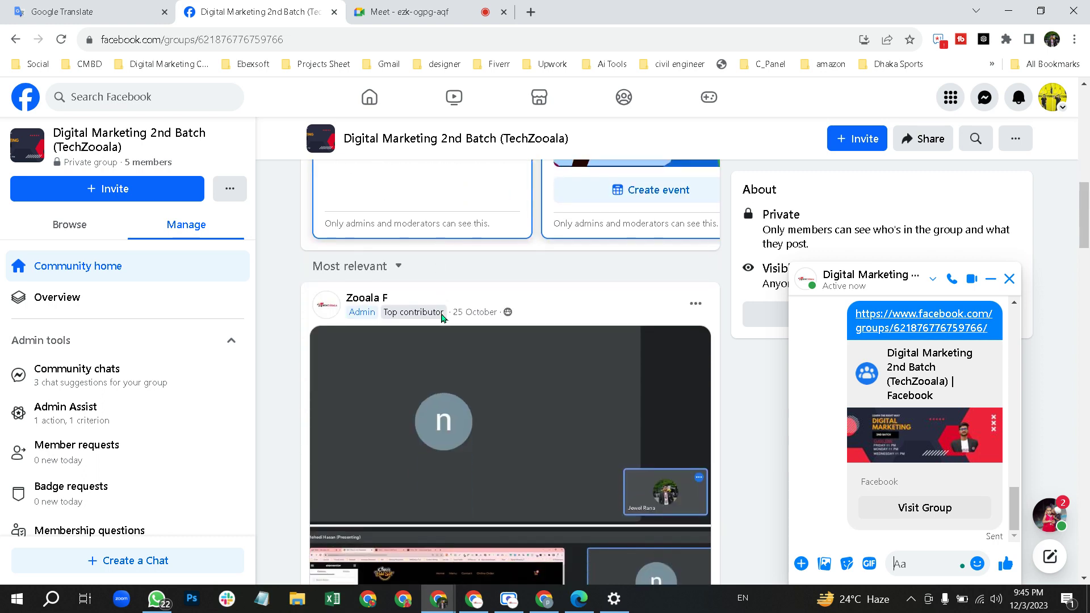
scroll(440, 316, "up", 3)
scroll(442, 318, "up", 3)
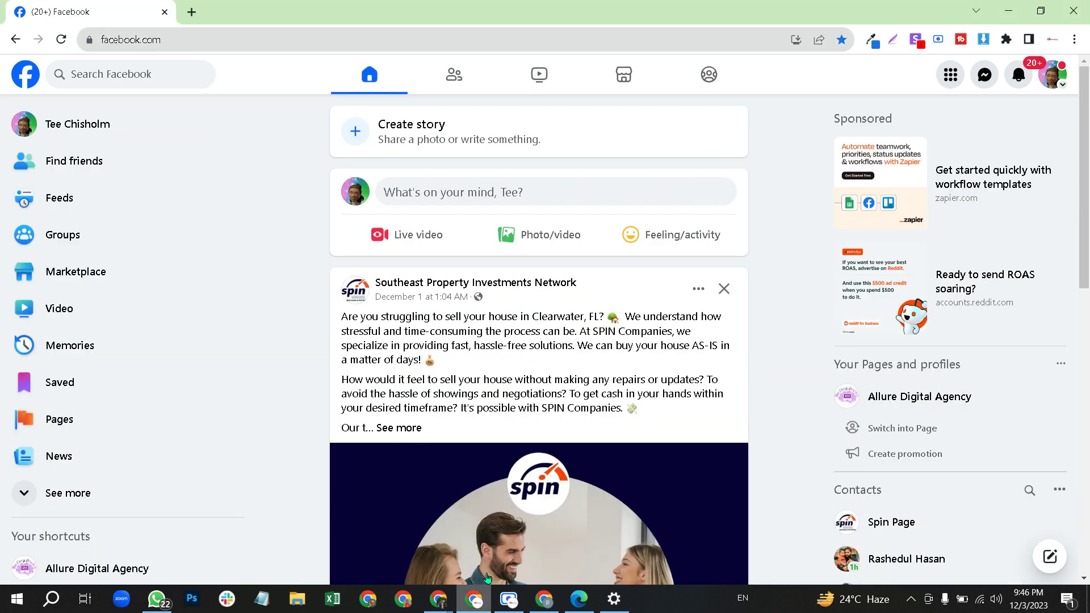
Step: Switch to the other Chrome profile's window and open Google Classroom from the Google apps in a new tab
left_click(474, 599)
left_click(192, 11)
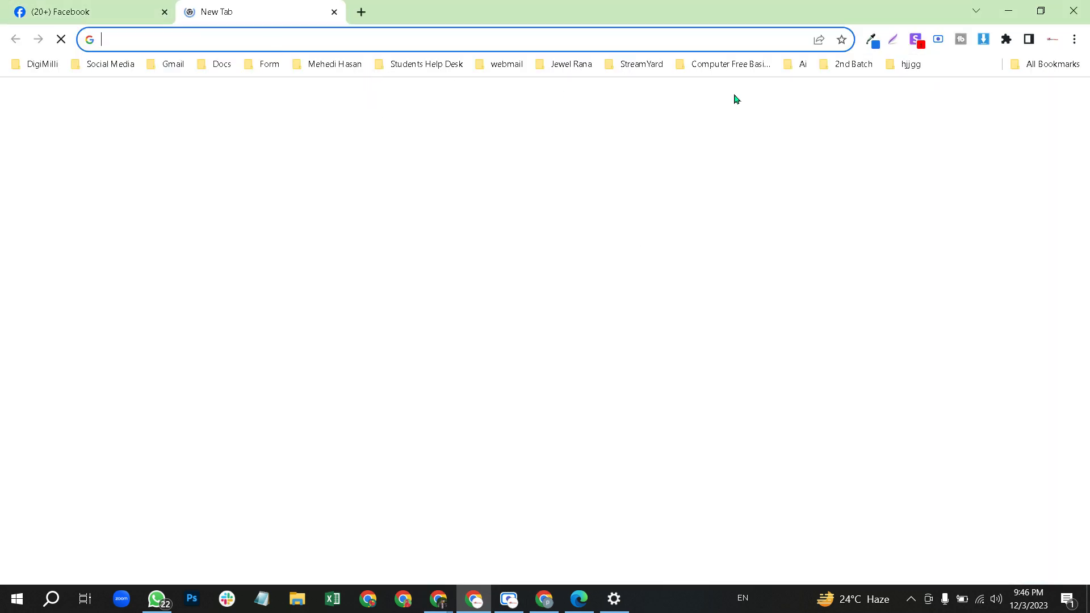
left_click(1031, 101)
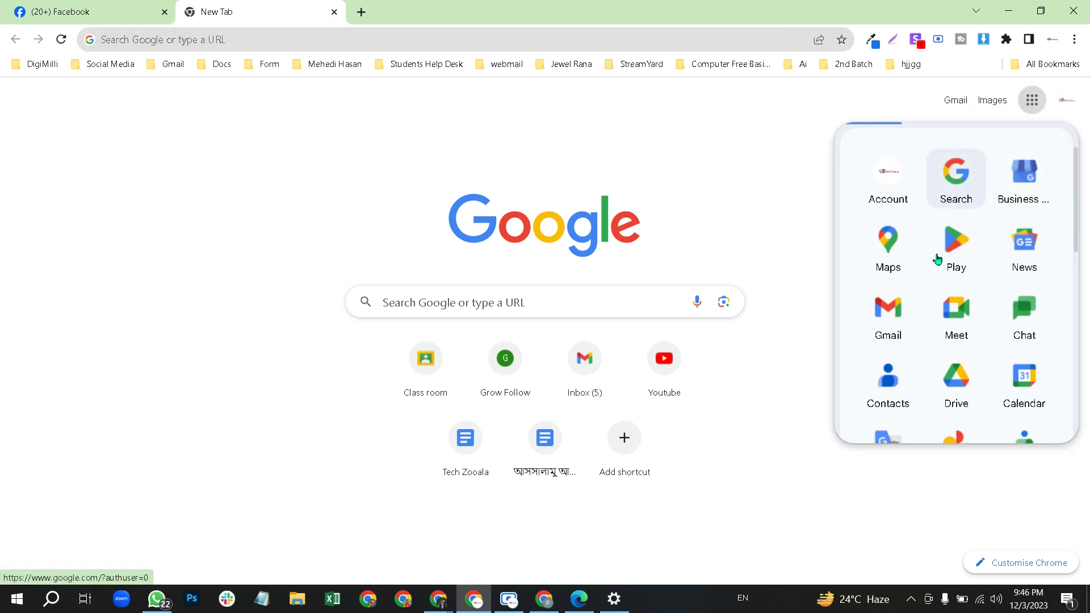
scroll(908, 380, "down", 5)
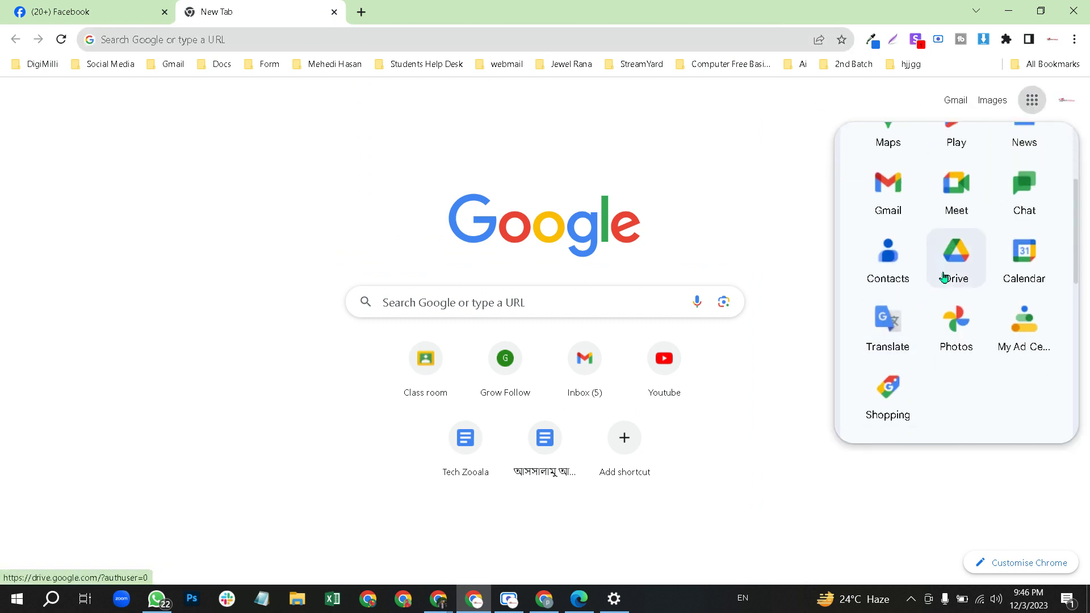
scroll(960, 284, "down", 4)
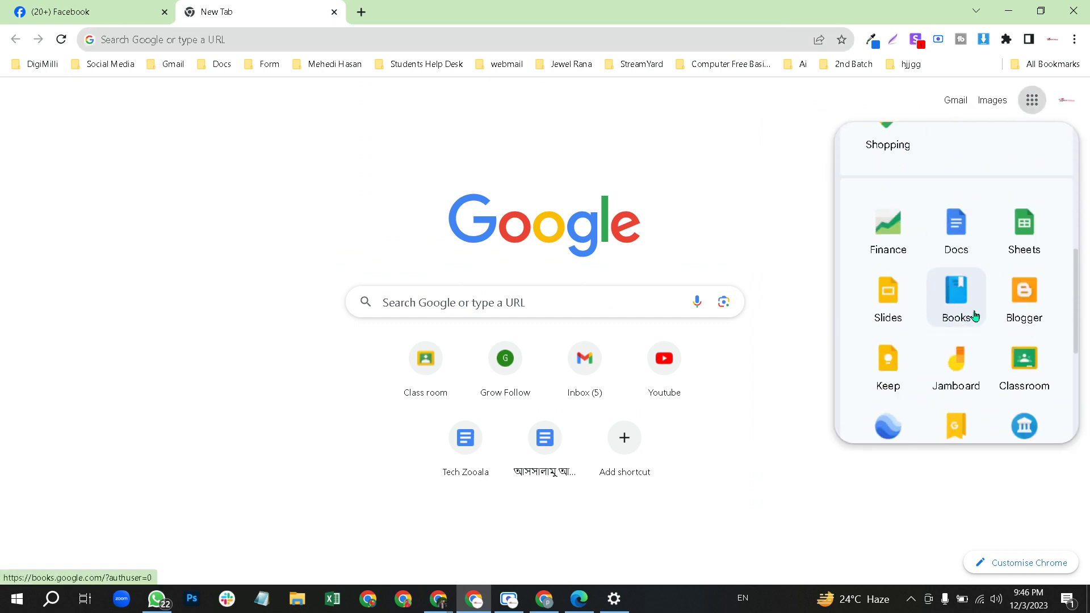
left_click(1027, 262)
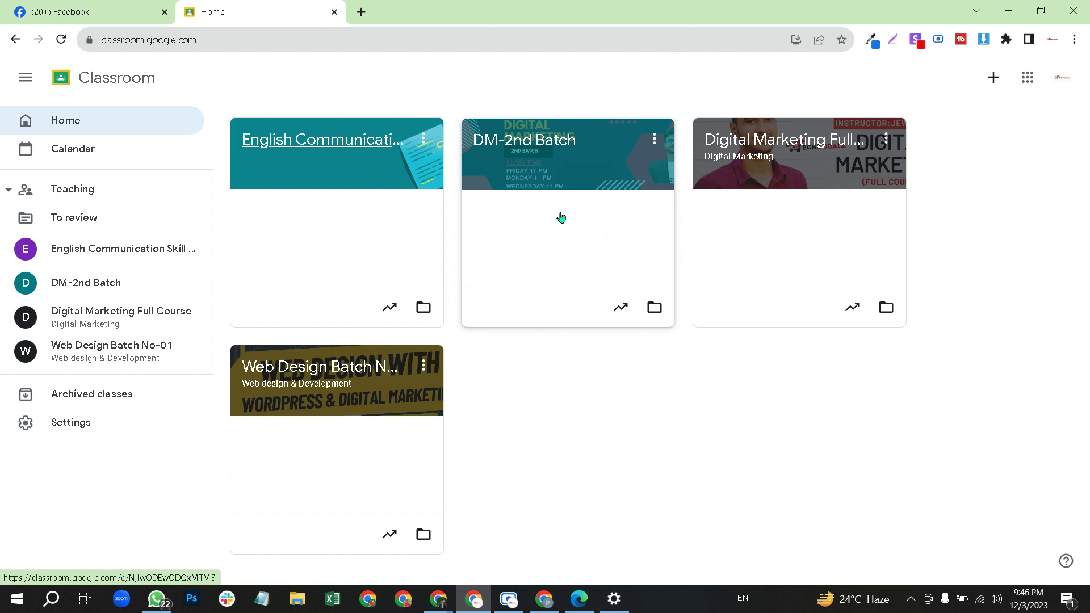
Step: Open the DM-2nd Batch class, look over its stream and show its Classwork page
left_click(561, 167)
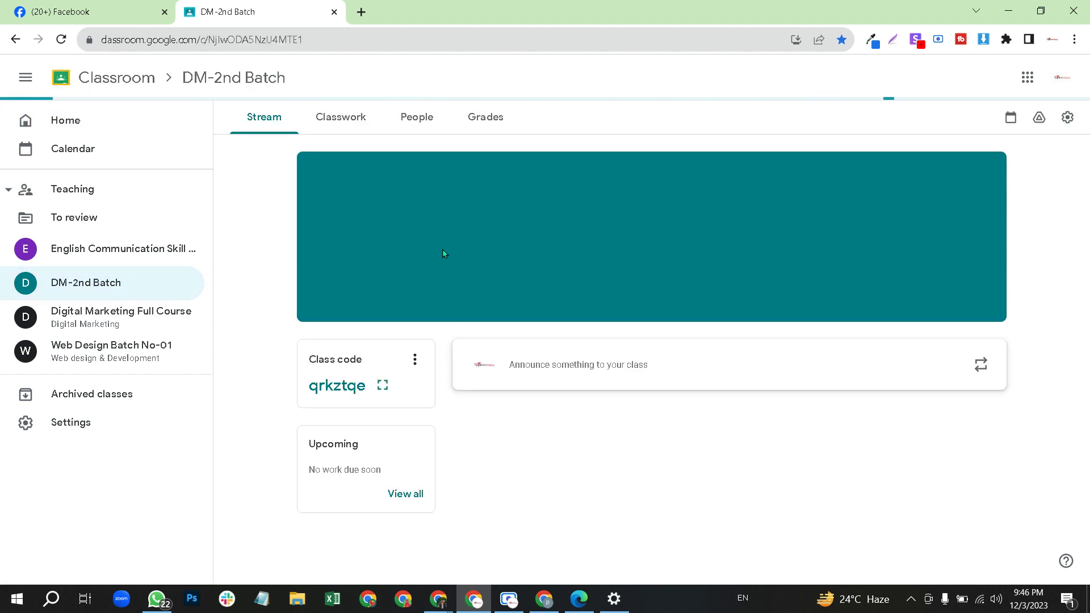
scroll(544, 341, "down", 2)
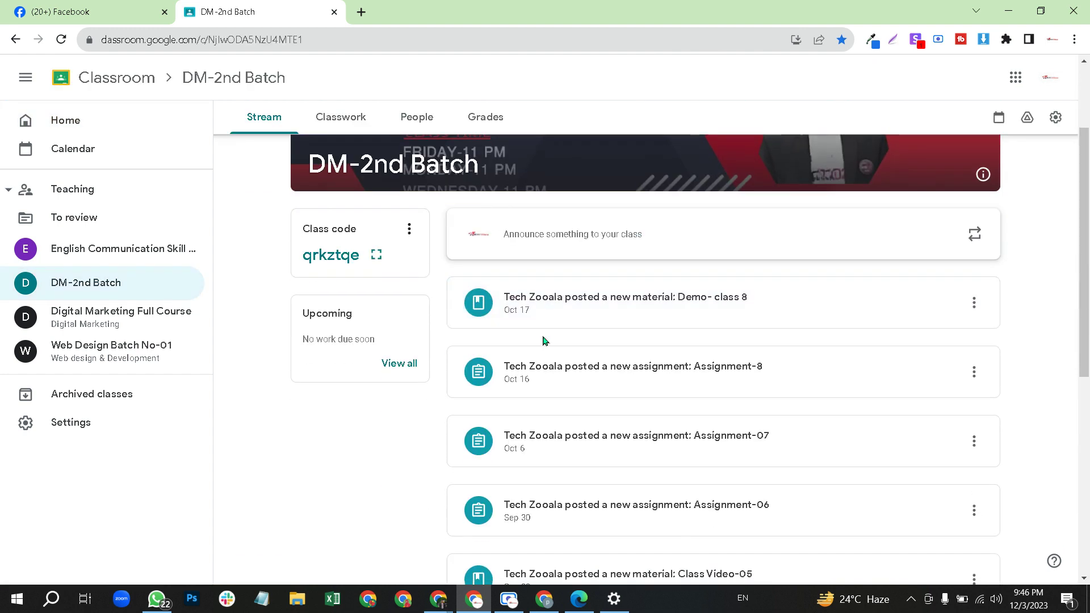
scroll(557, 344, "up", 2)
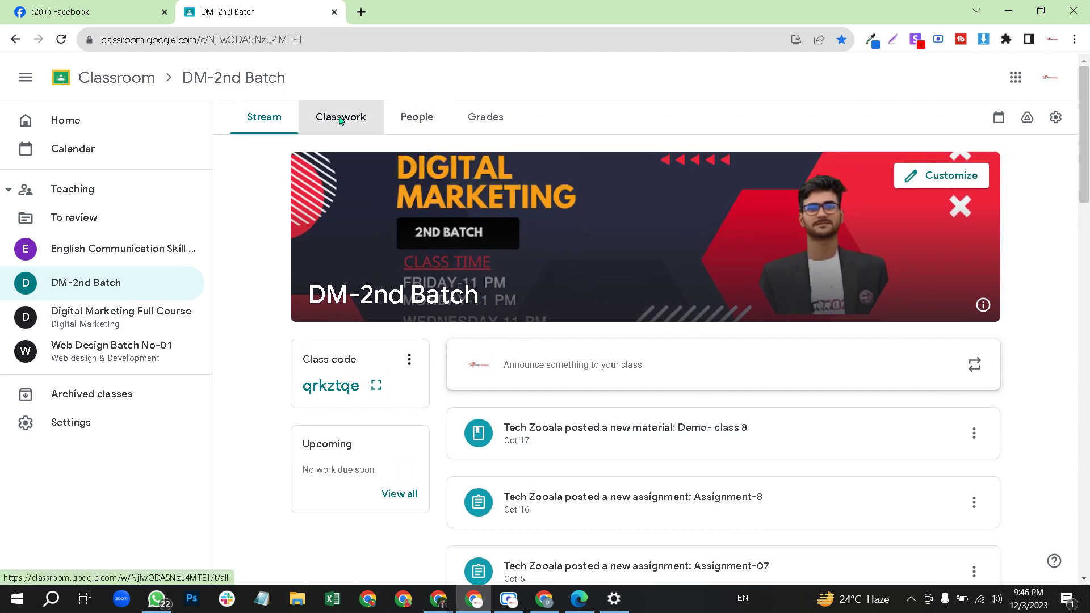
left_click(341, 118)
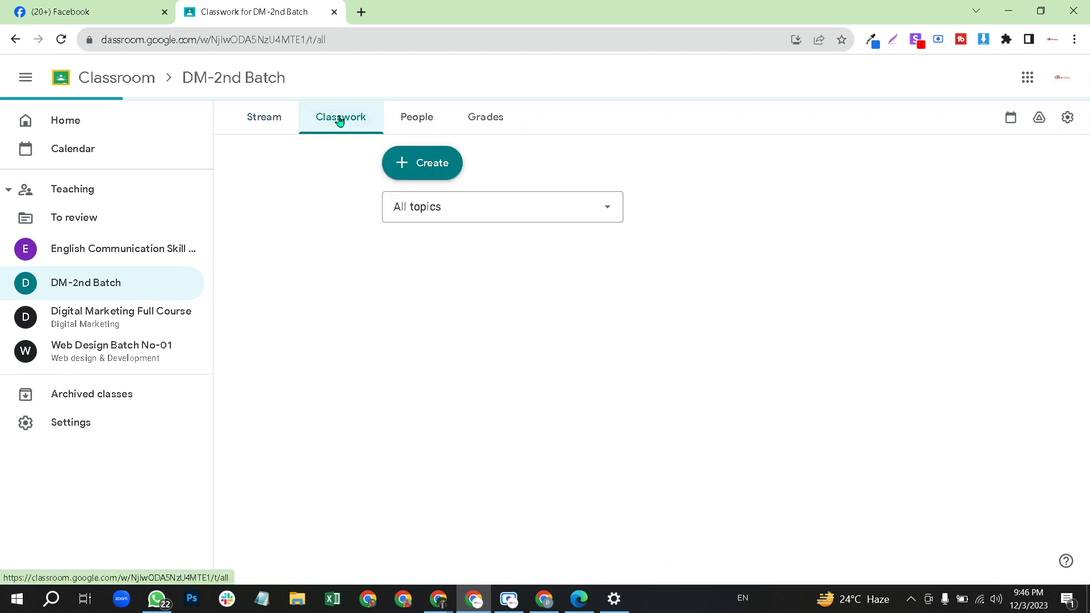
left_click(424, 163)
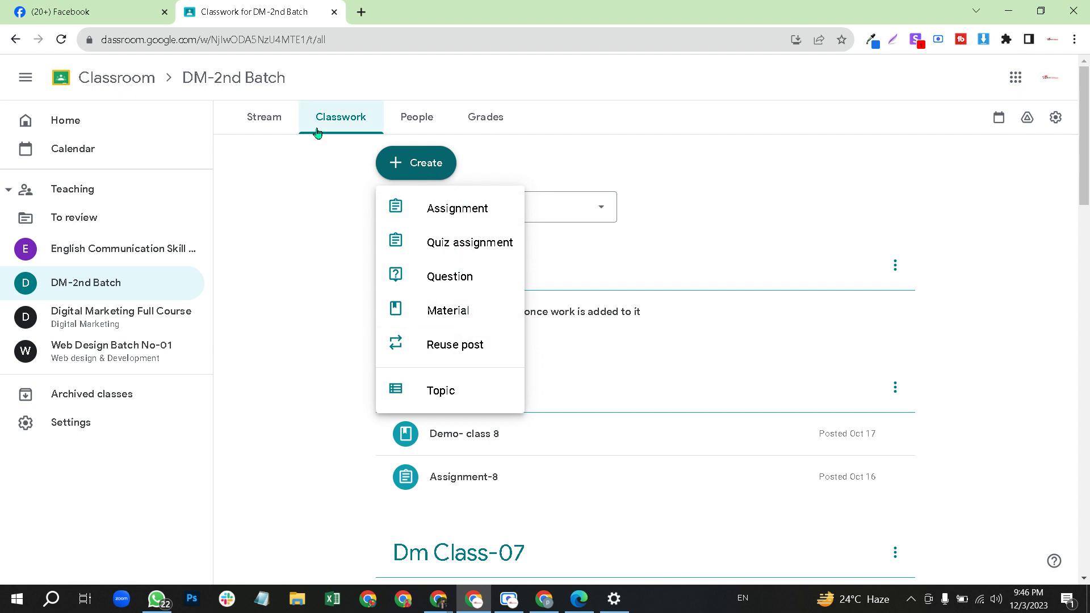
left_click(258, 120)
left_click(357, 126)
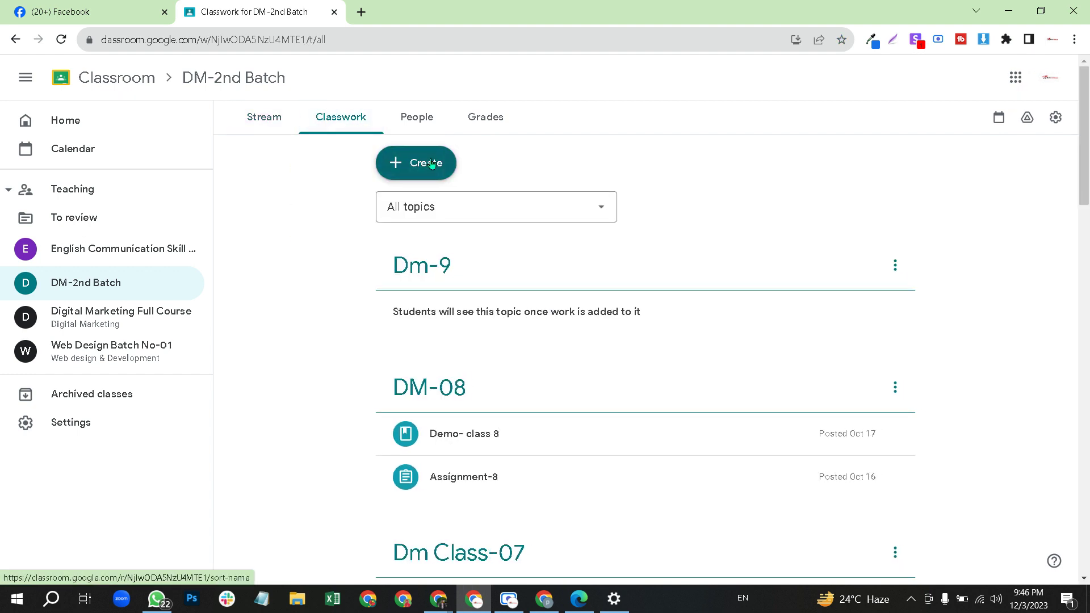
Step: Add a classwork topic named "First Class- 03-12-2023" to the DM-2nd Batch class
left_click(429, 165)
left_click(460, 409)
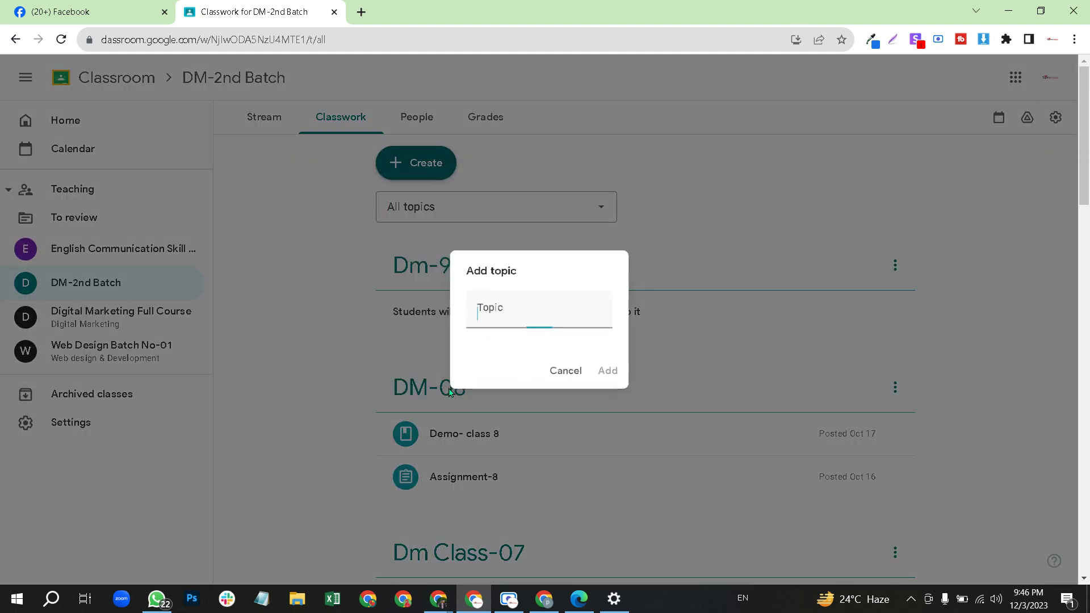
left_click(490, 305)
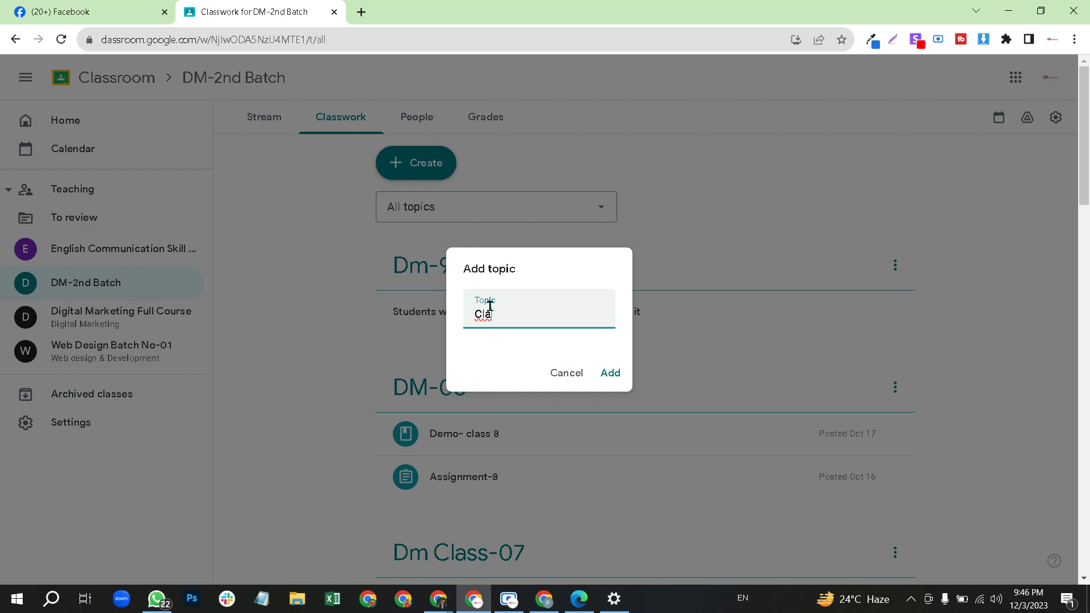
key("BackSpace")
key("BackSpace")
key("BackSpace")
type("D")
key("BackSpace")
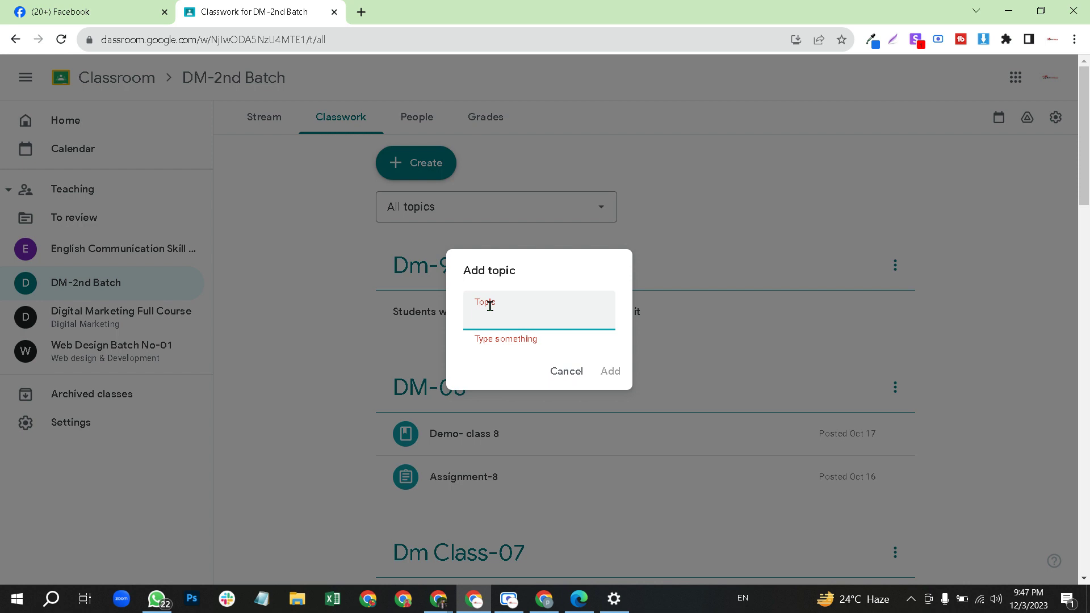
type("First Class- 03-12-2023")
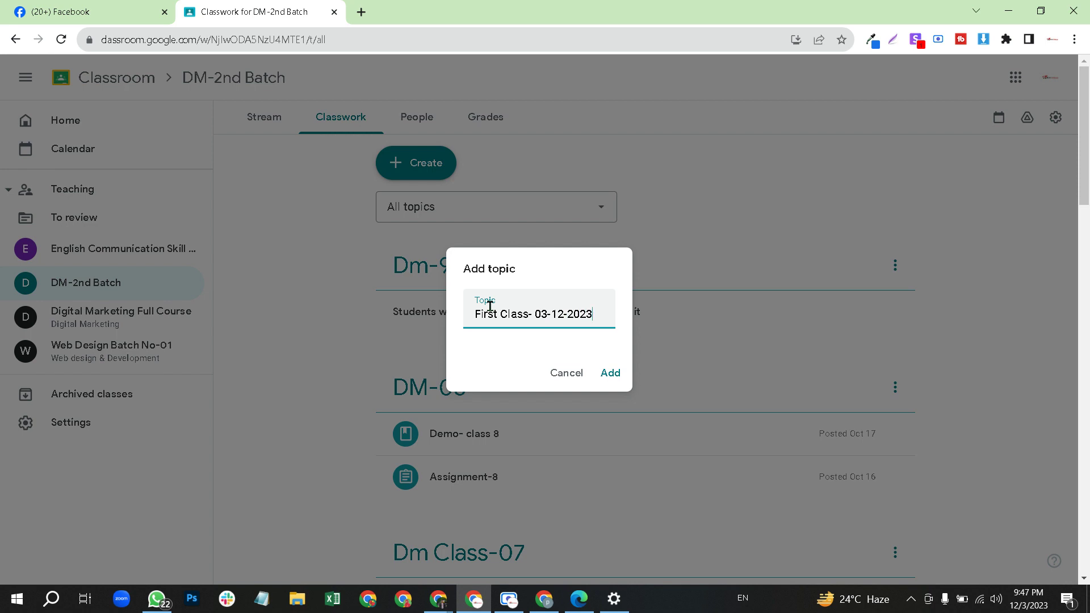
left_click(610, 374)
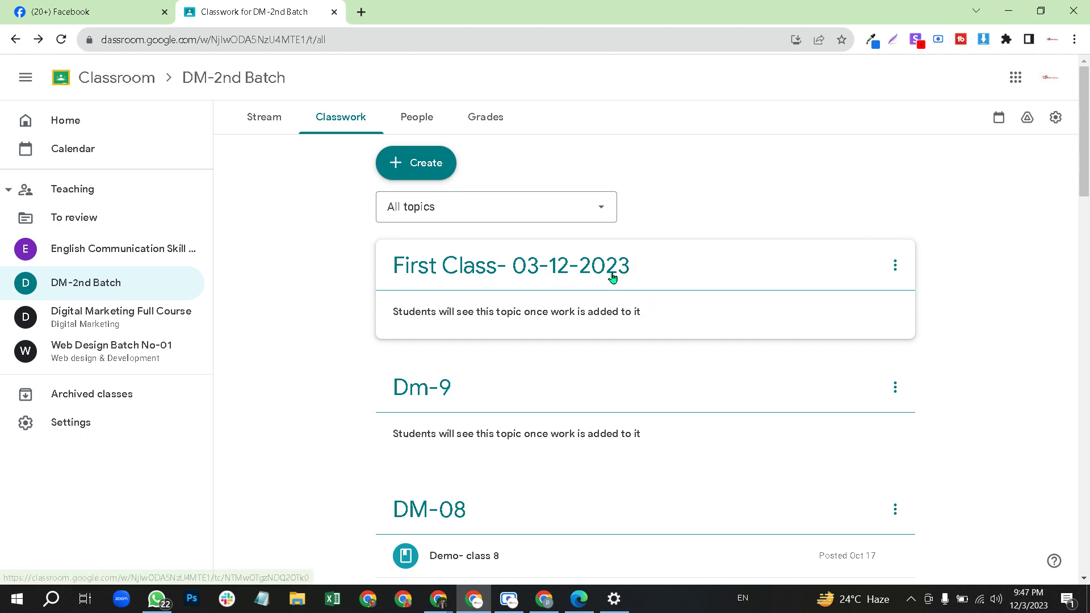
Step: Create a new assignment for DM-2nd Batch titled "Assignment- First Class ( Extention)"
left_click(427, 166)
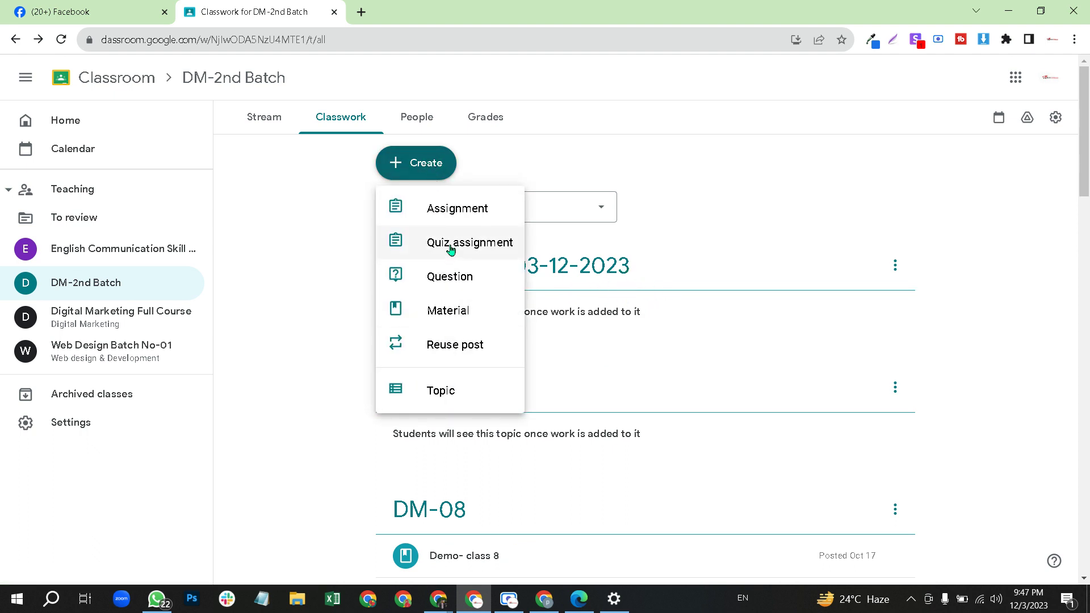
left_click(467, 217)
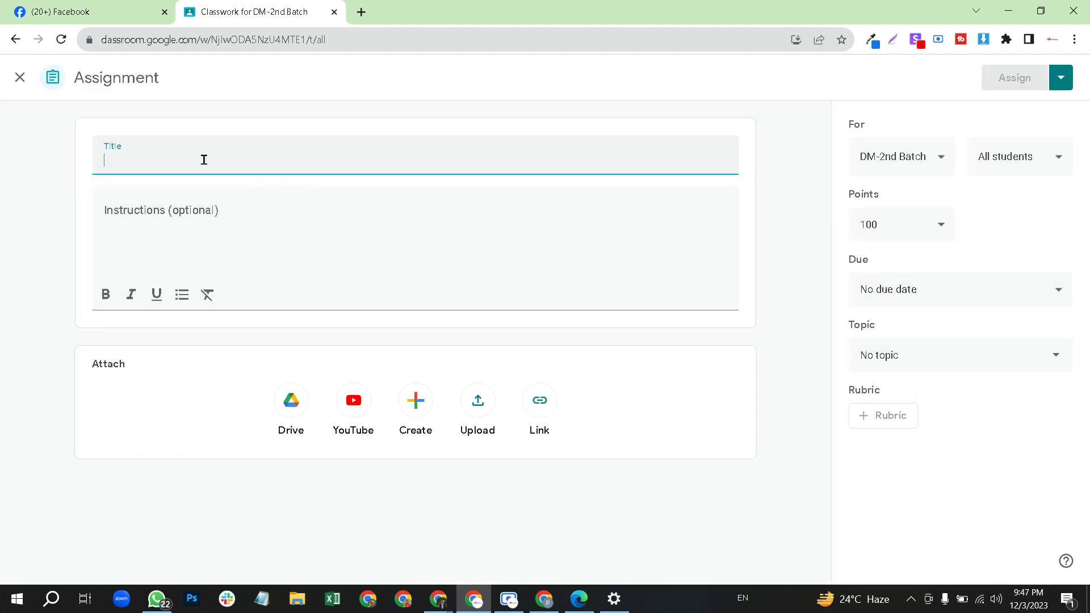
type("A")
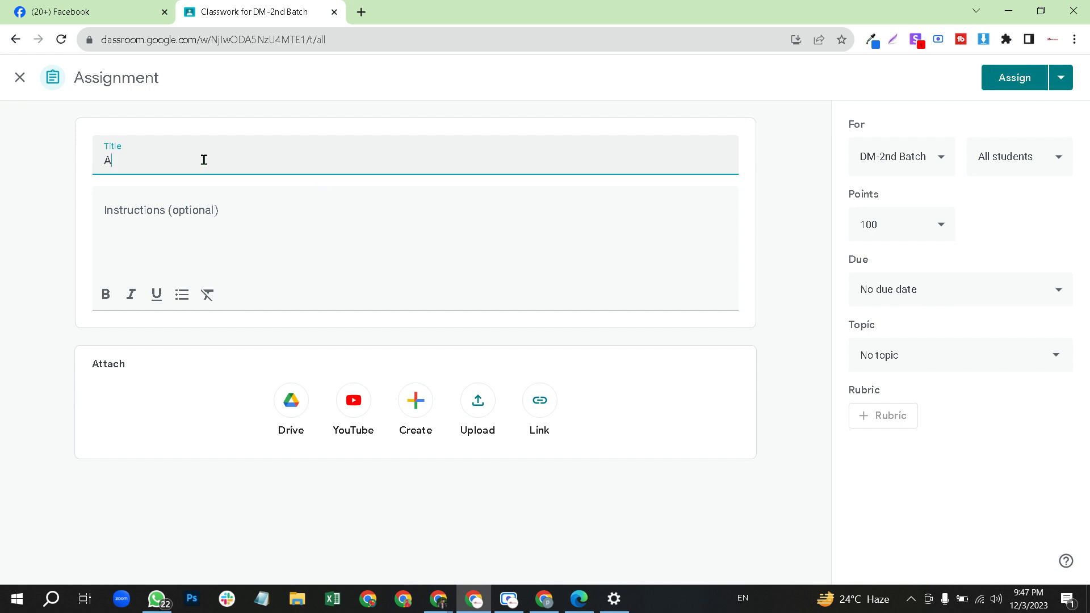
type("ssignment- First Class ( Extention")
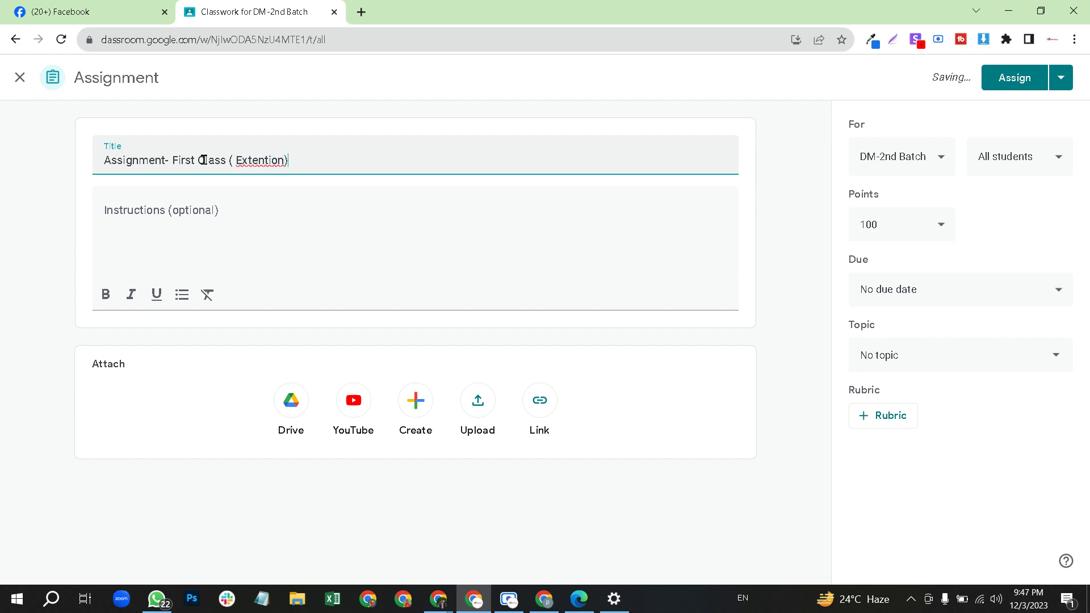
Step: Write the assignment instructions "Added Some Extention On your Chrome Browser." followed by the lines "1.Lightshot" and "2.Screen Recorder"
left_click(211, 206)
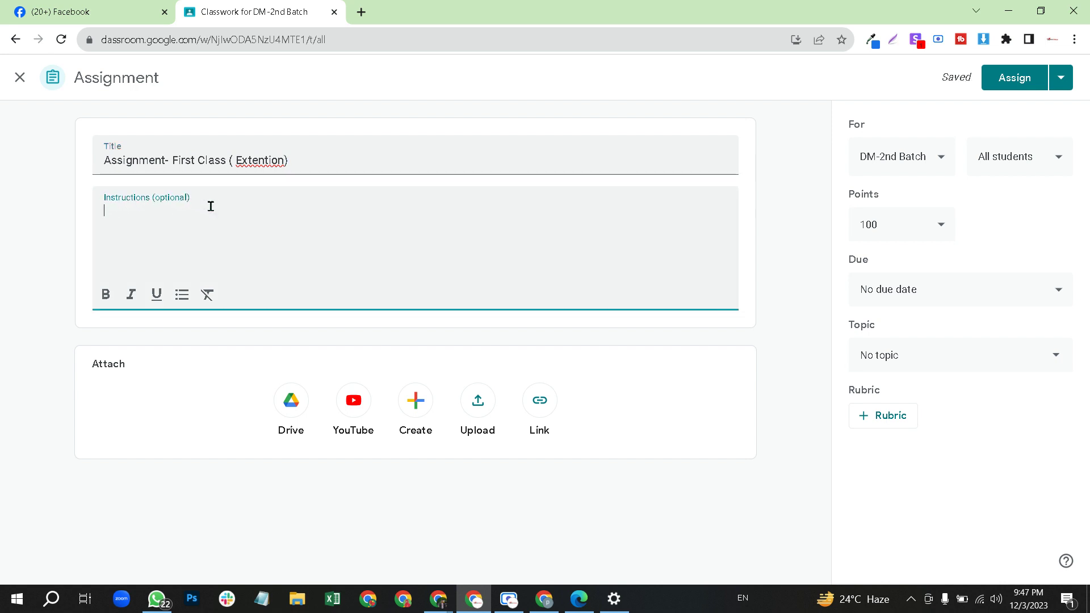
type("Added")
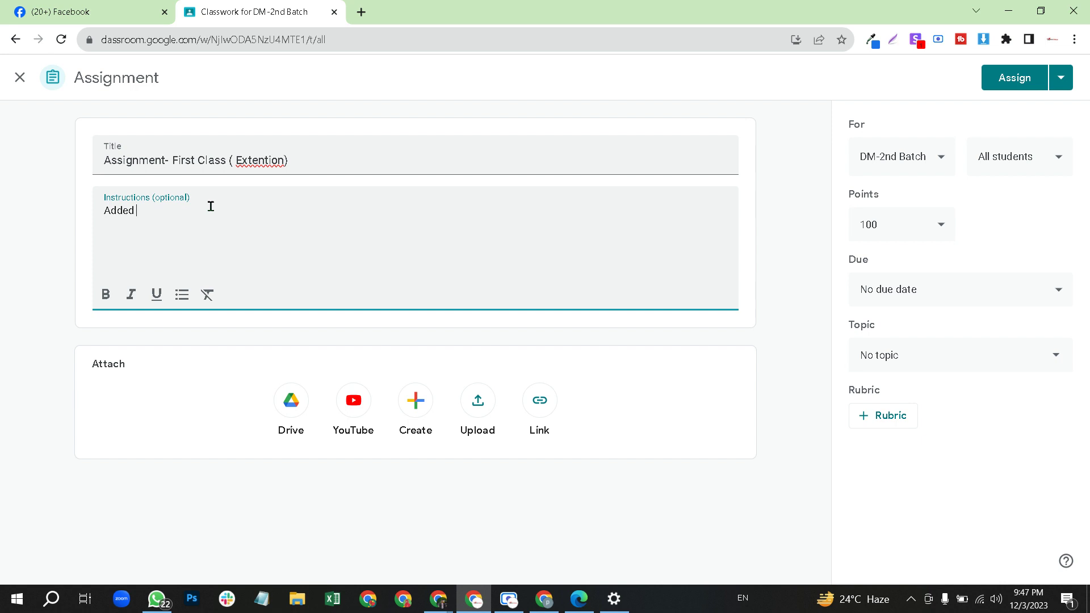
type(" Some Extention On ")
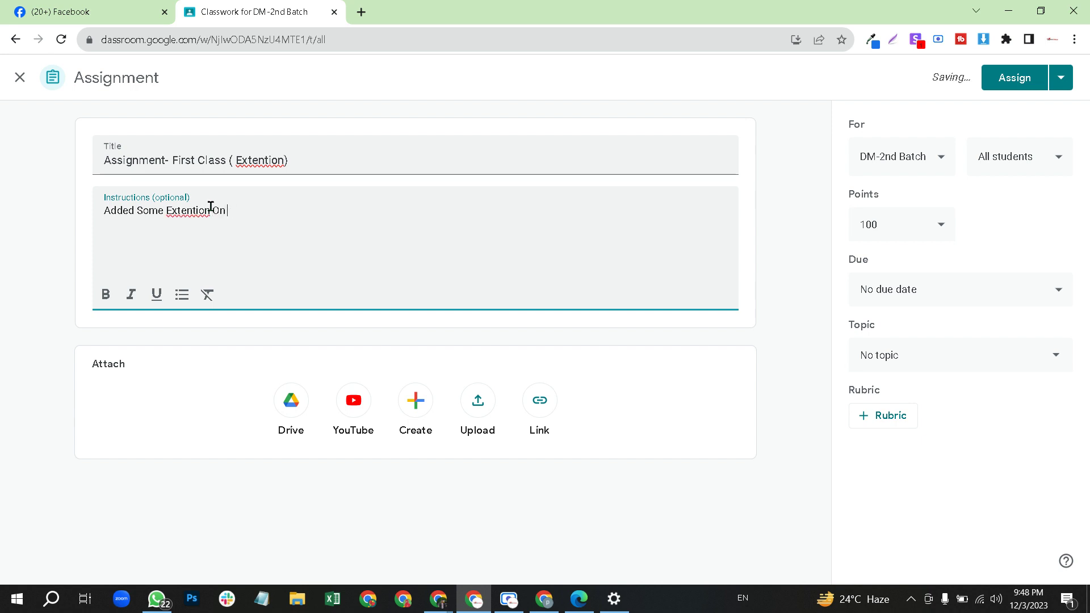
type("your Chrome Brow")
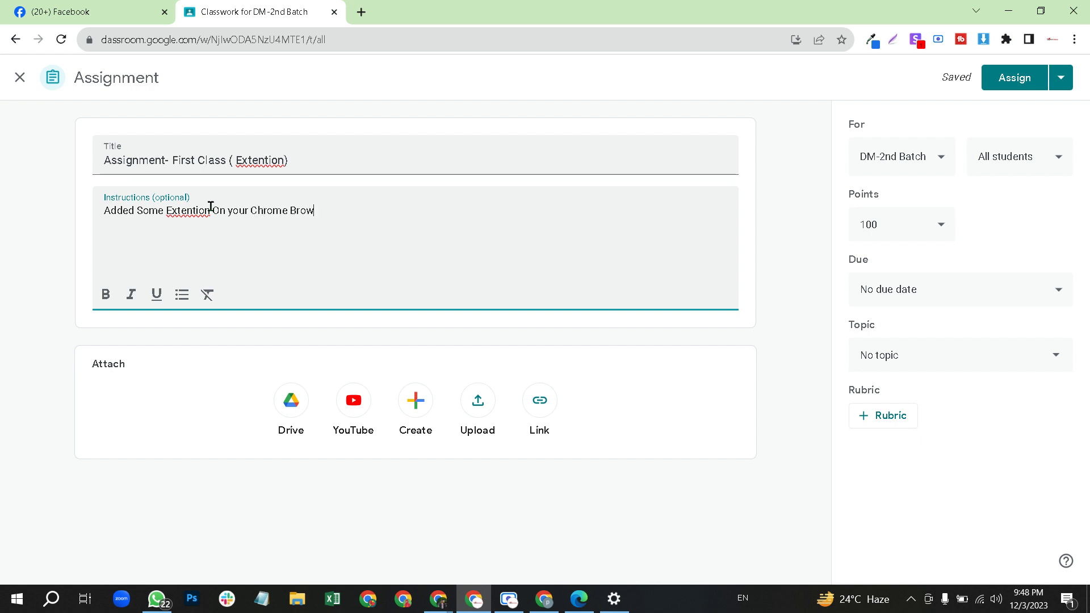
type("ser. ")
type("1.Light")
type("shot ")
type("2.Screen Rec")
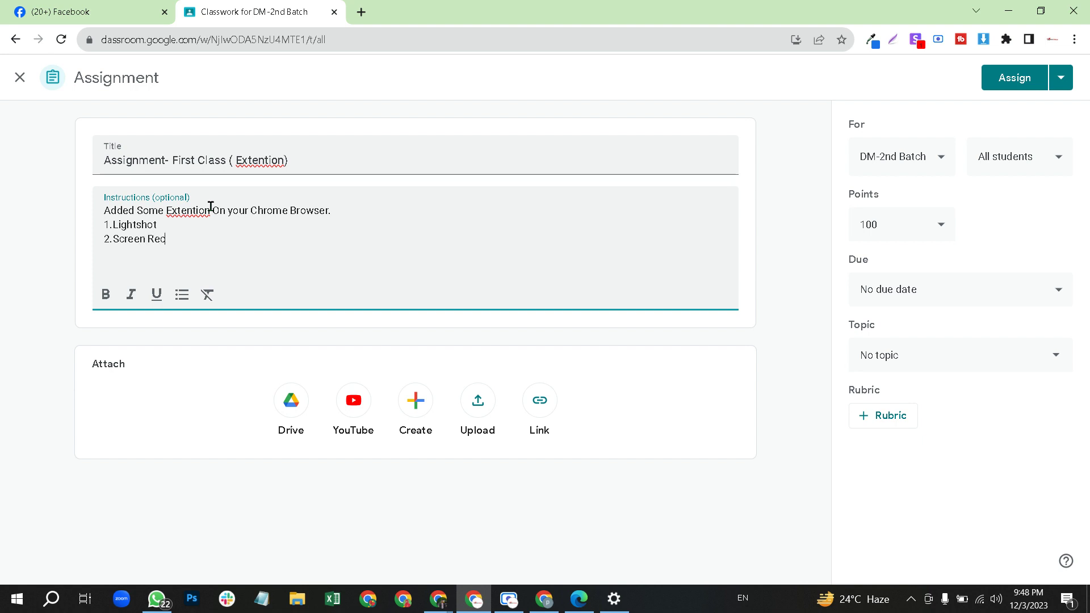
type("order")
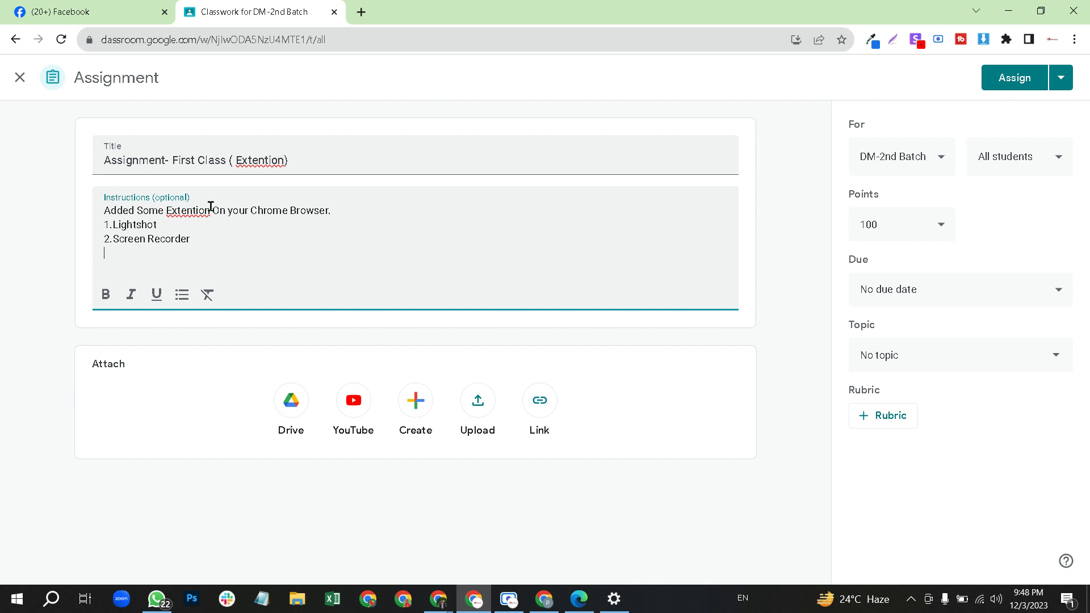
key("Return")
type("3.")
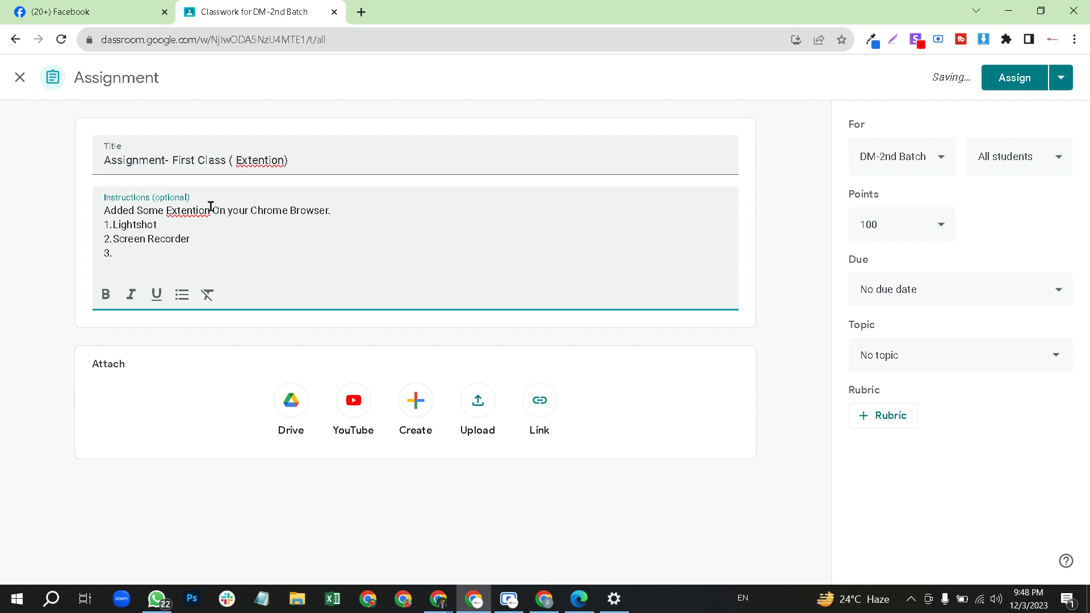
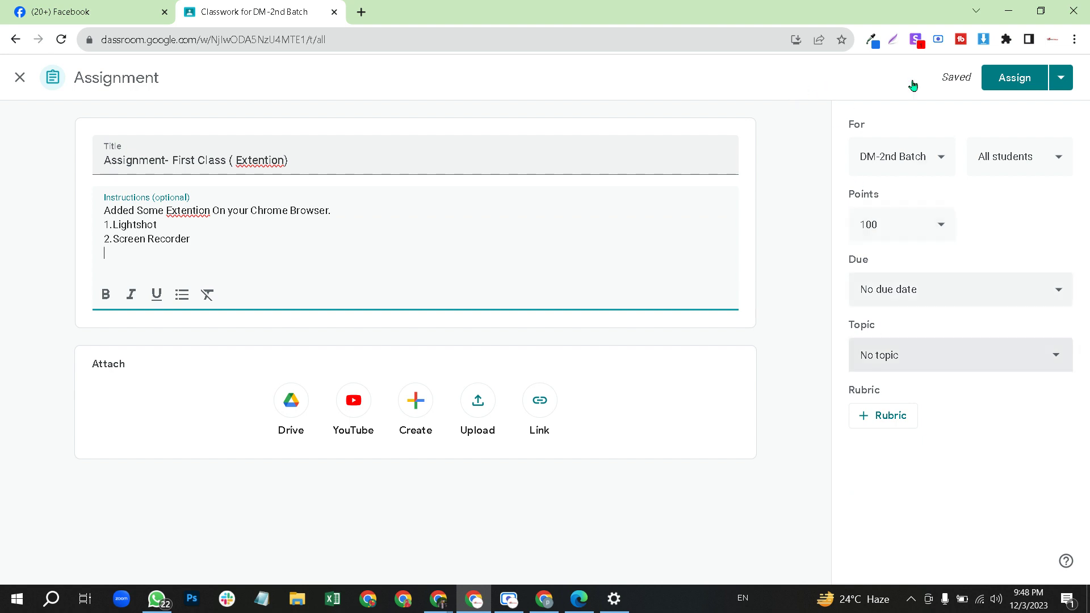
Step: Capture a 600x312 area of the assignment page with Lightshot and save it as "Extention Screenshot" in Downloads
left_click(893, 44)
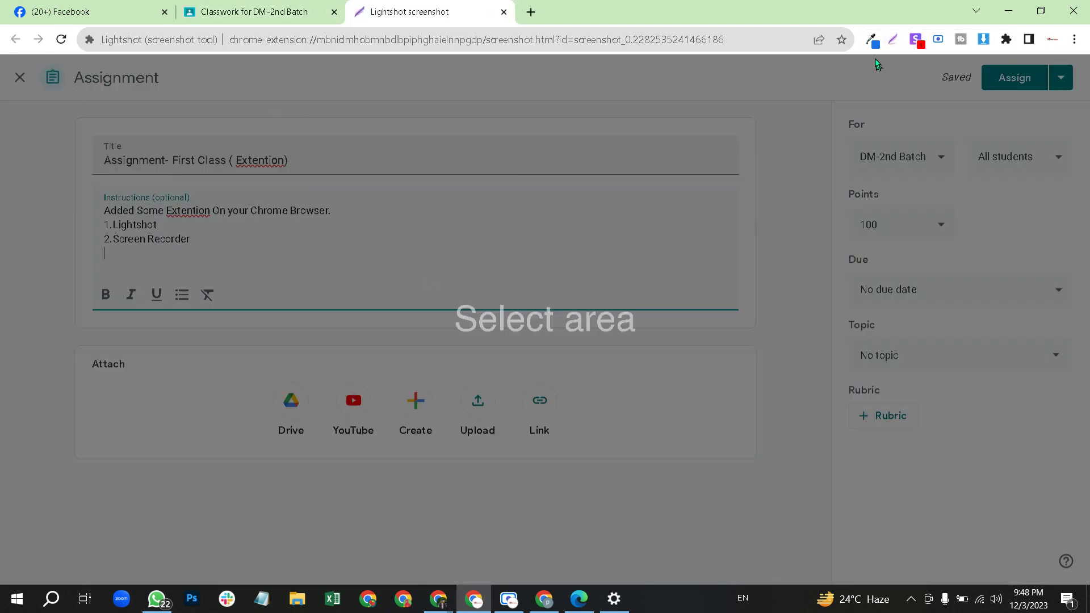
left_click_drag(696, 108, 1036, 284)
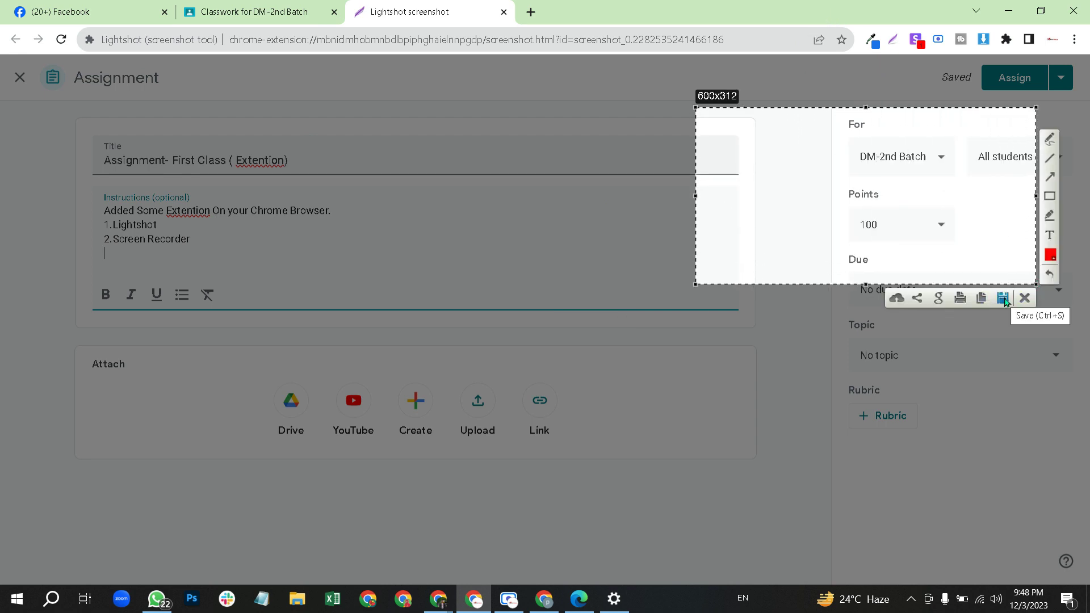
left_click(1001, 298)
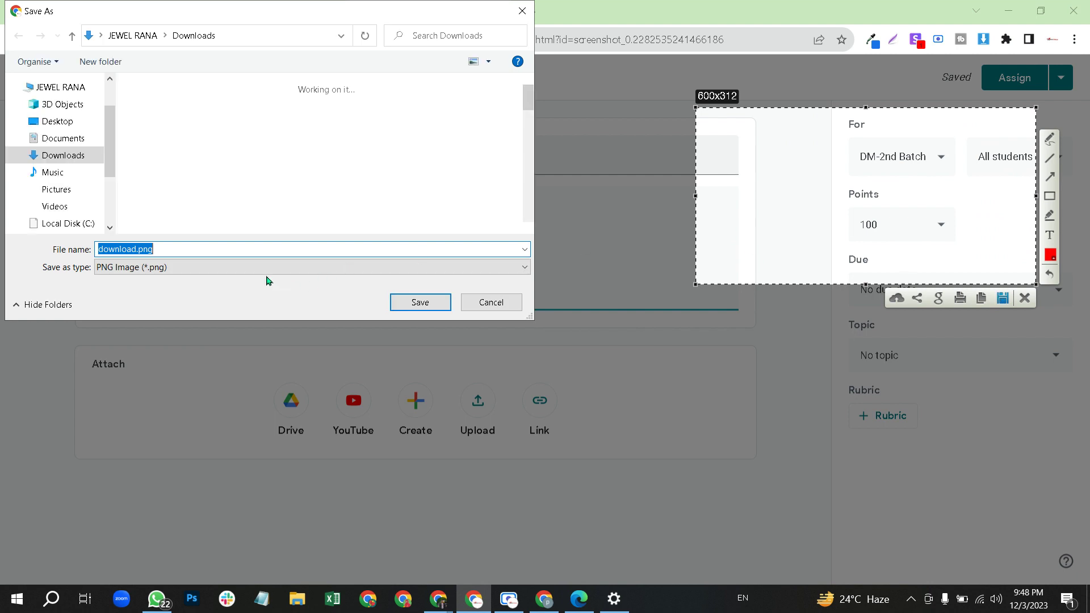
type("Extenti")
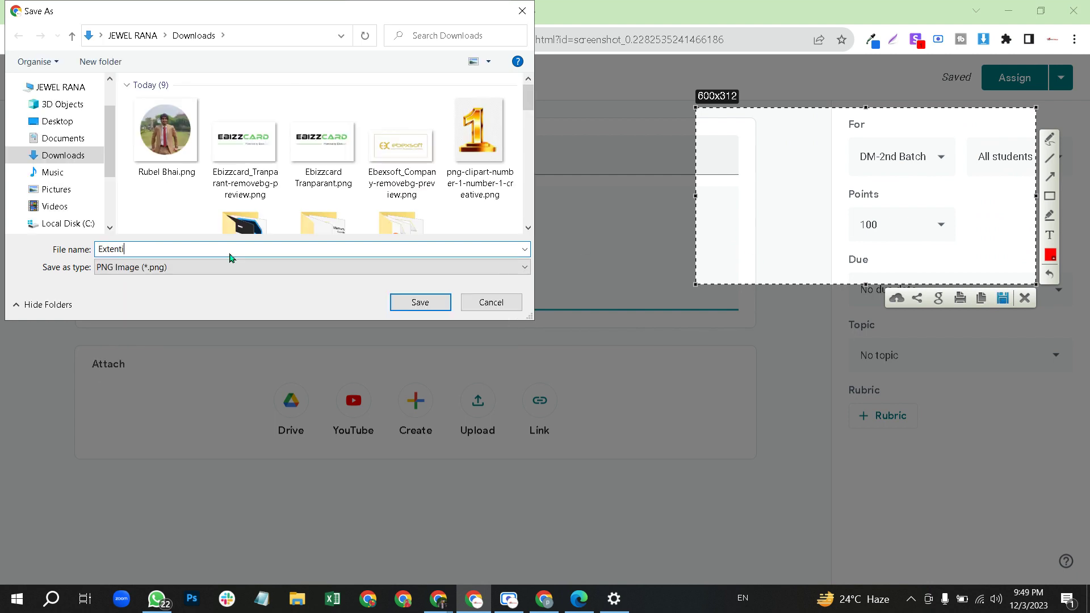
type("on Screenshot")
left_click(394, 296)
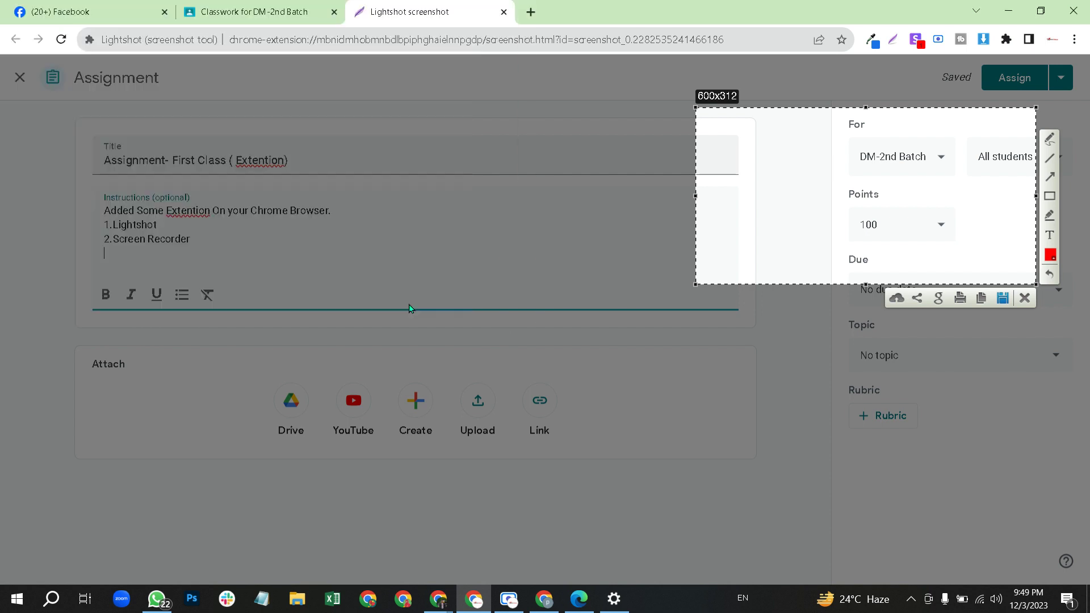
left_click(1023, 300)
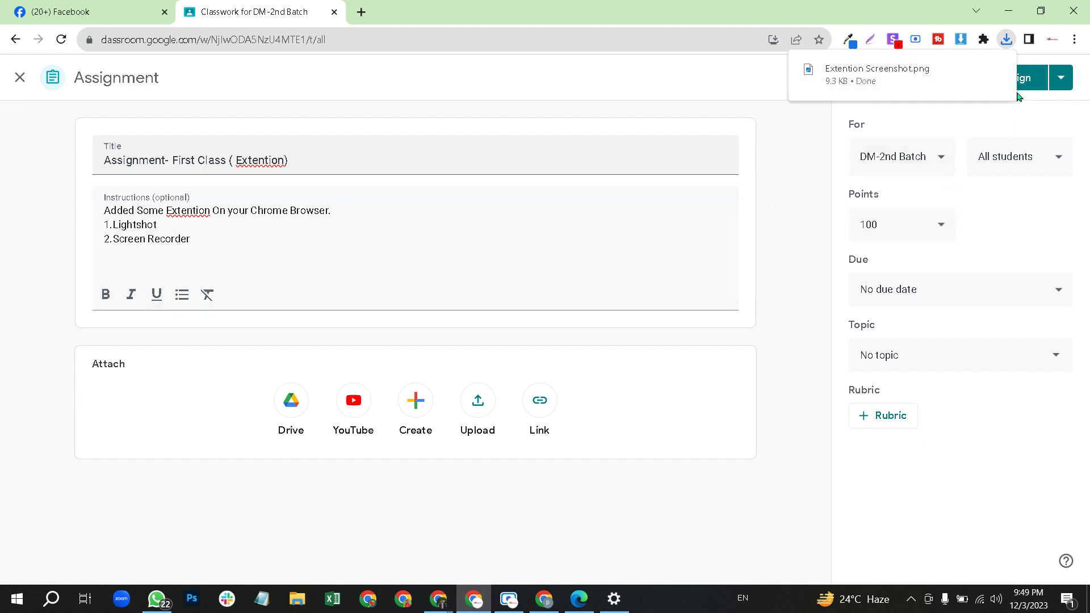
Step: Give the assignment a topic named "First Class- 03-12-2023" using the create-topic option
left_click(918, 361)
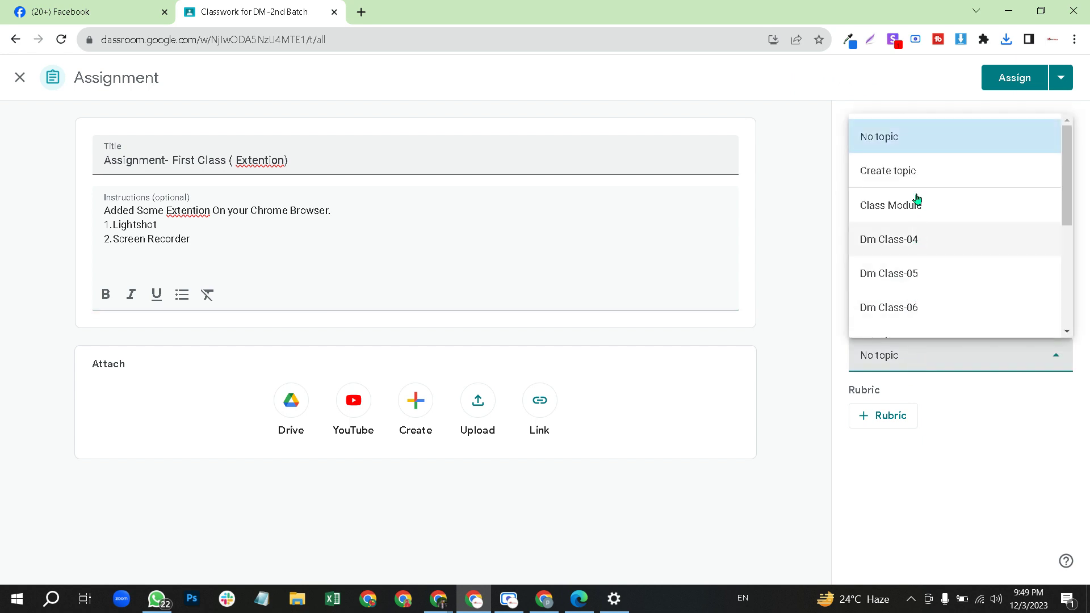
left_click(912, 173)
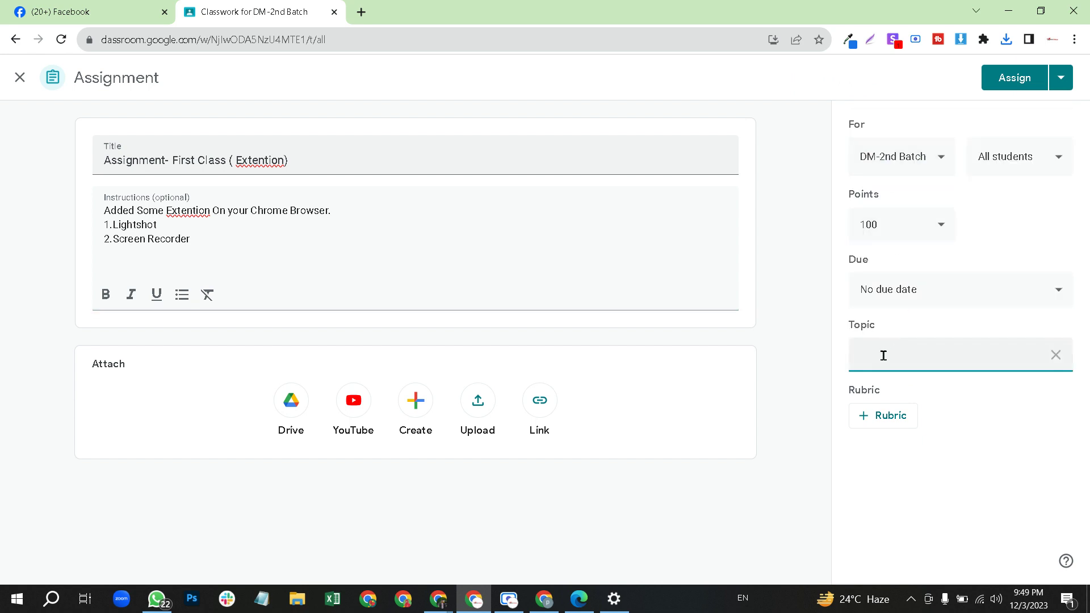
type("First")
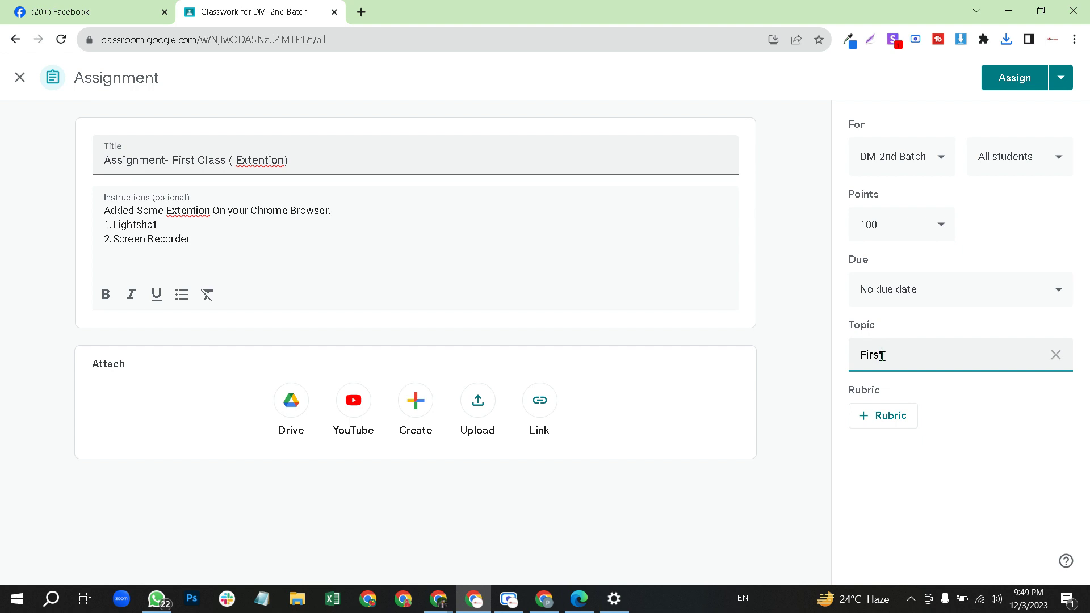
type("s Clss")
type("ss")
type("- 03-12-2023")
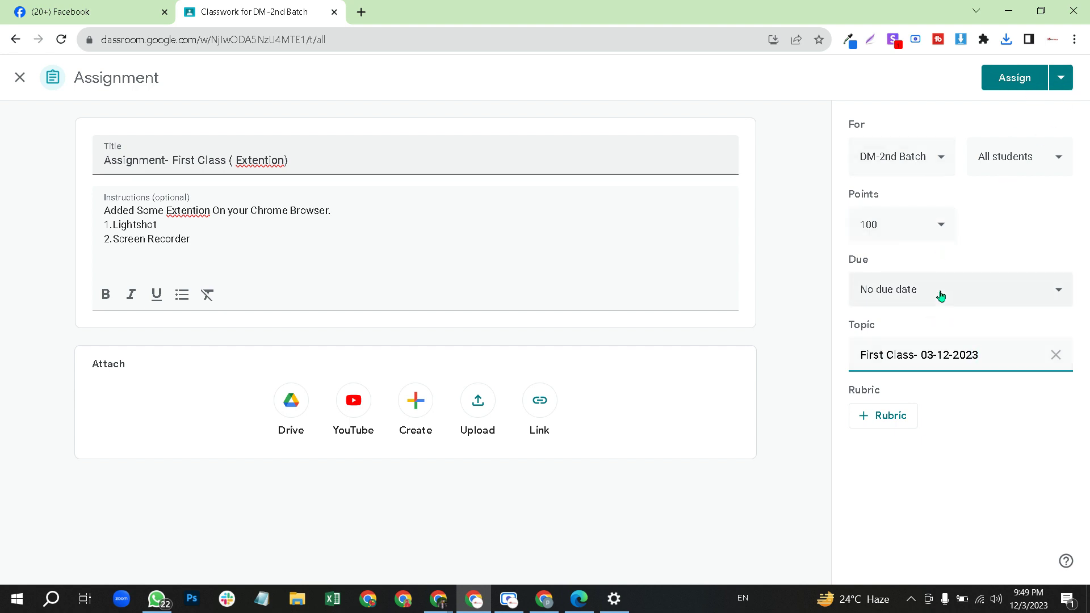
Step: Make the assignment due on Dec 6, 2023 with submissions closing after the due date, and assign it to the class
left_click(1033, 293)
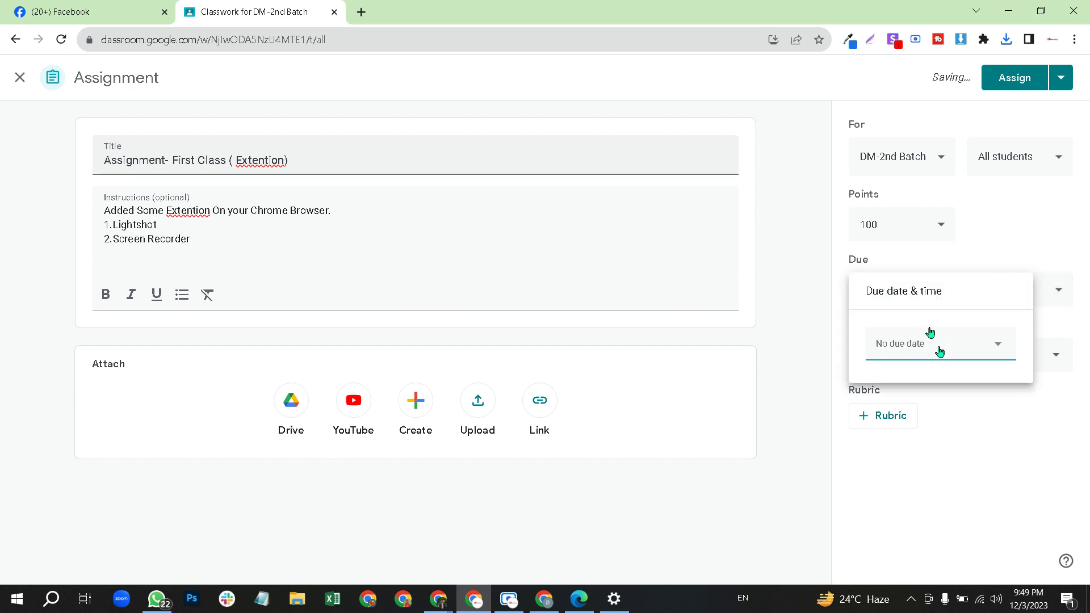
left_click(934, 346)
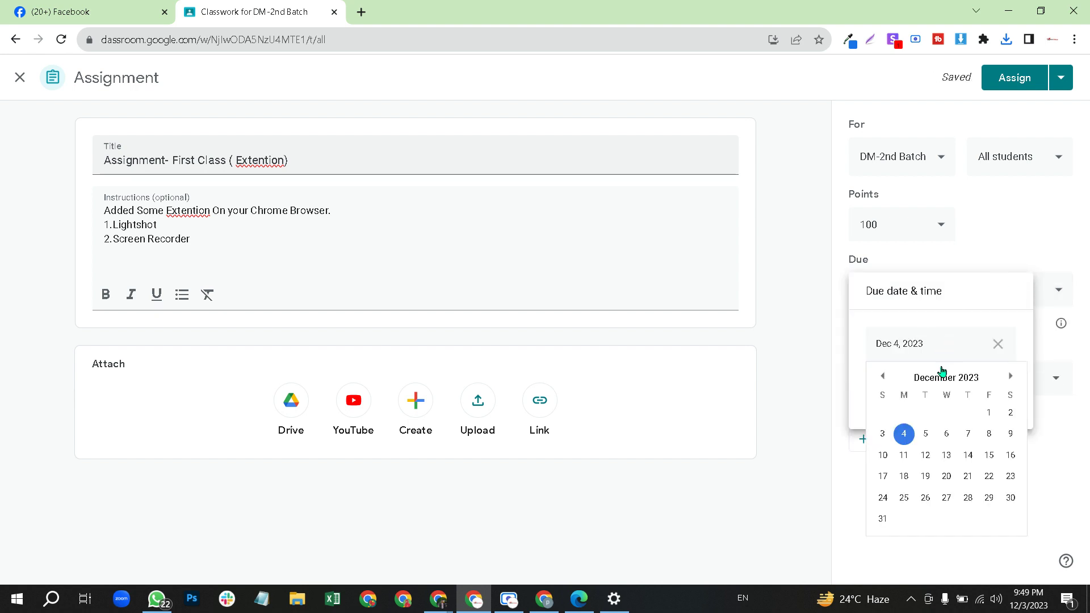
left_click(946, 434)
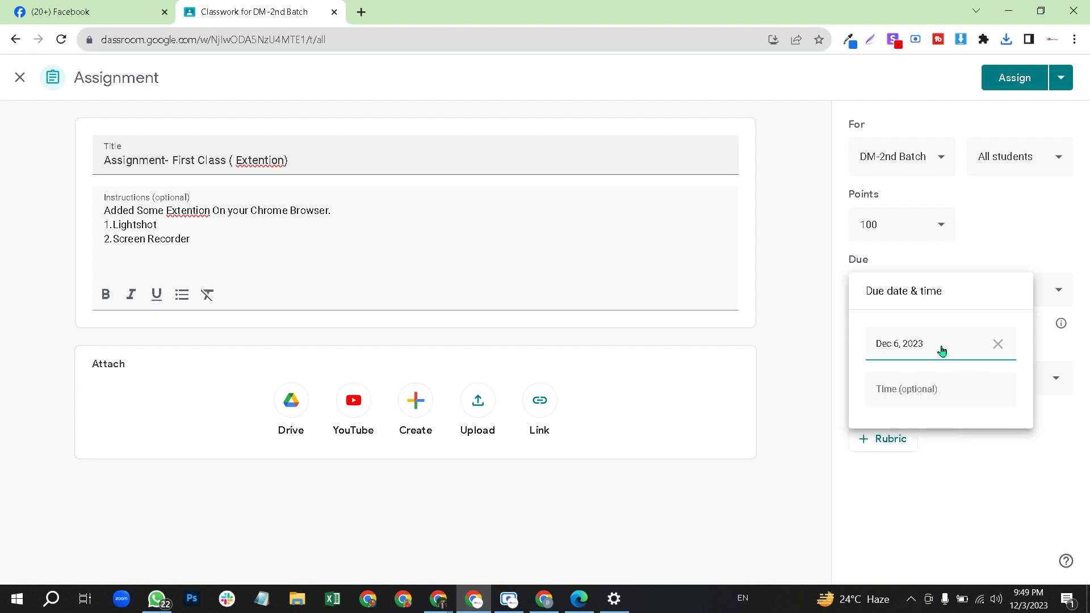
left_click(1000, 242)
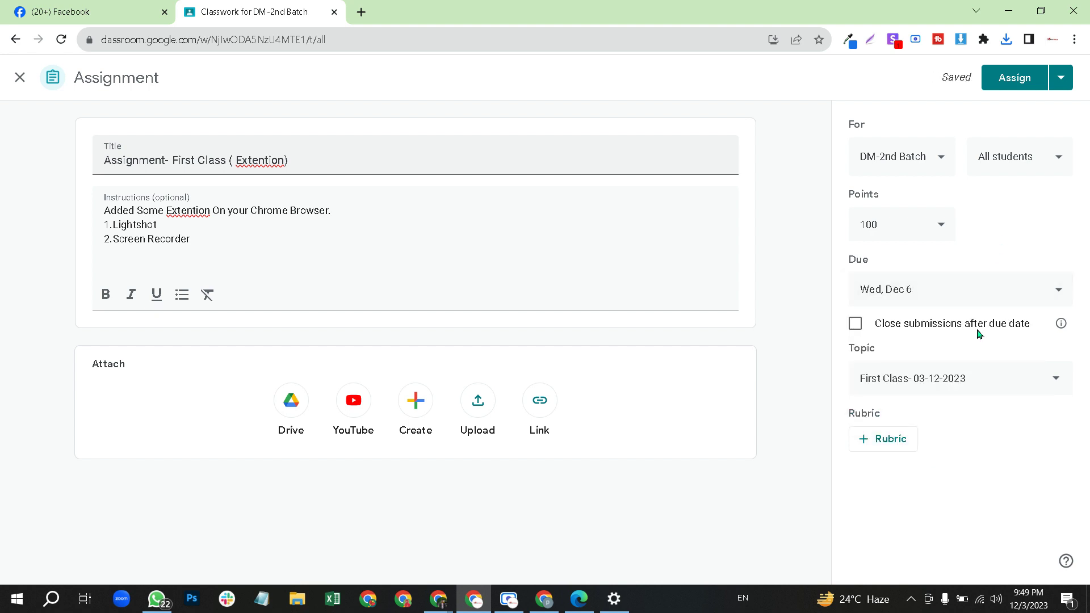
left_click(854, 327)
left_click(1012, 78)
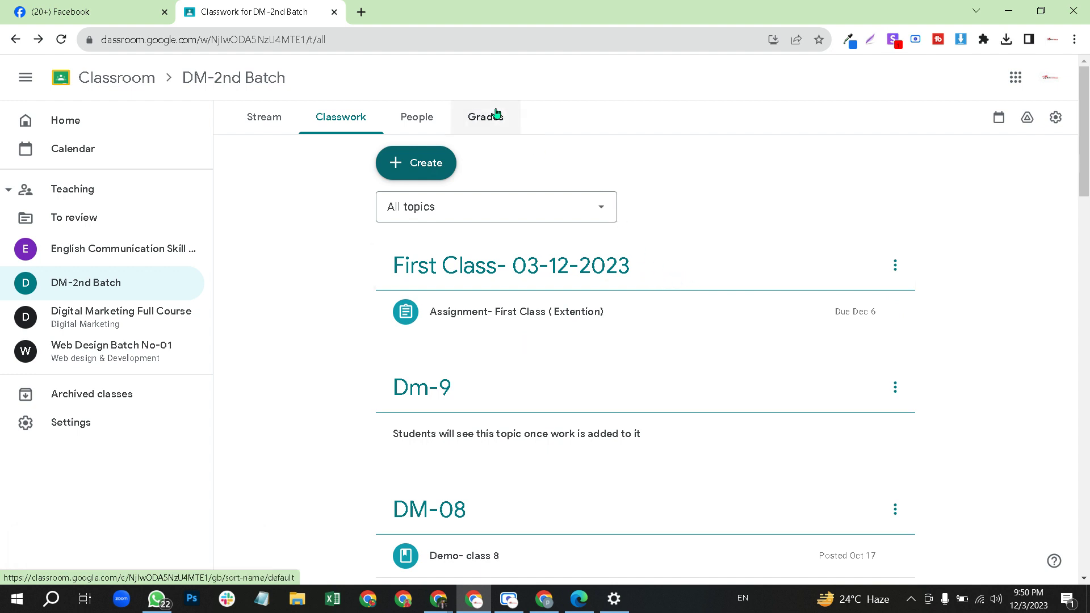
Step: Show the Windows power options for sleep, shut down and restart without choosing any of them
left_click(19, 601)
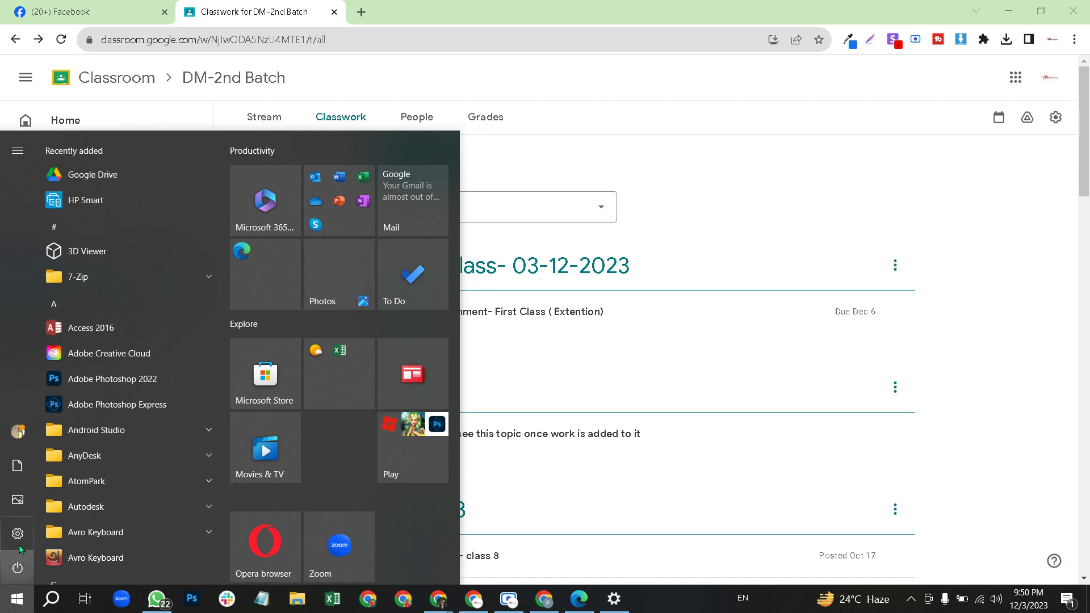
left_click(55, 569)
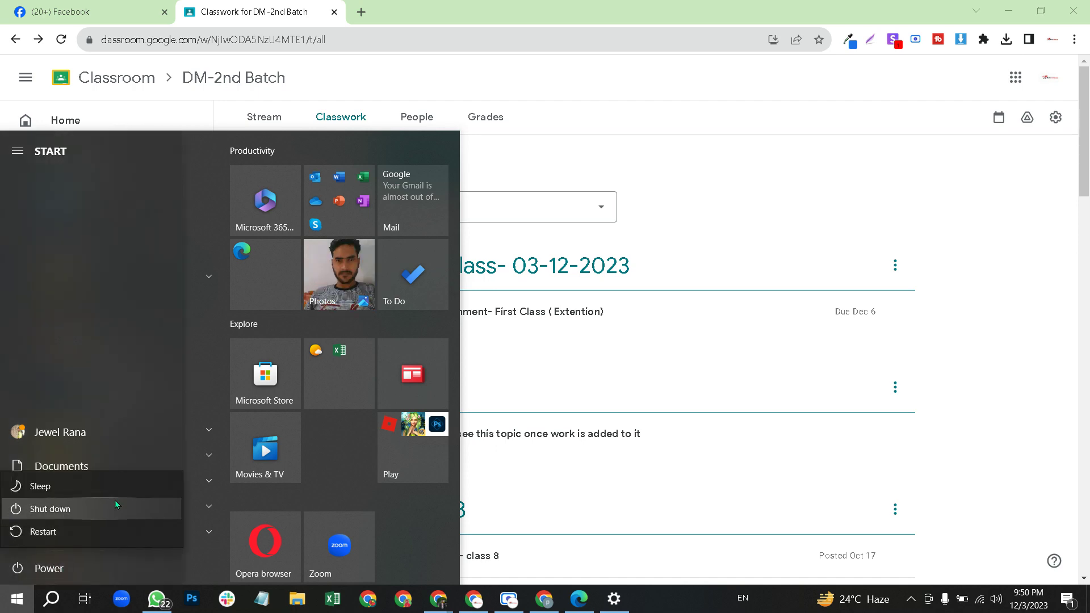
key("Escape")
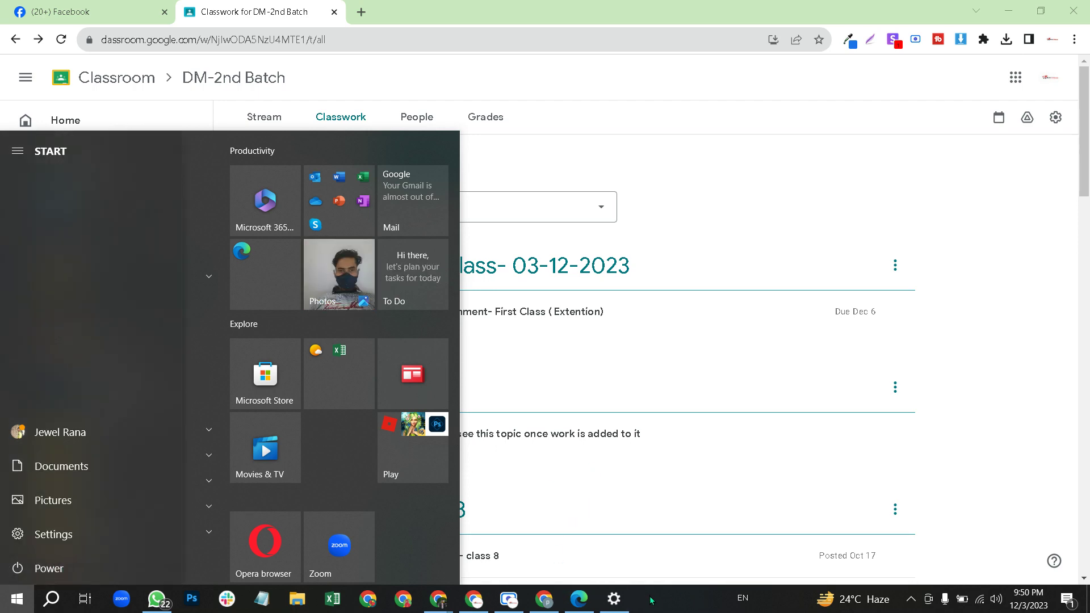
Step: Switch to WhatsApp and open the Windows Task Manager over it
left_click(160, 600)
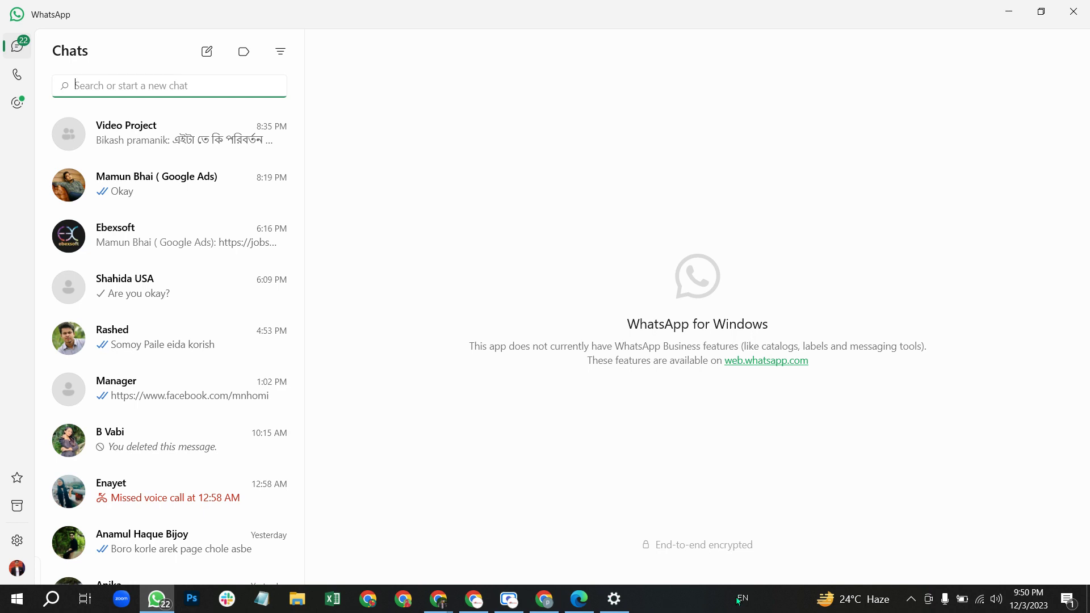
right_click(673, 600)
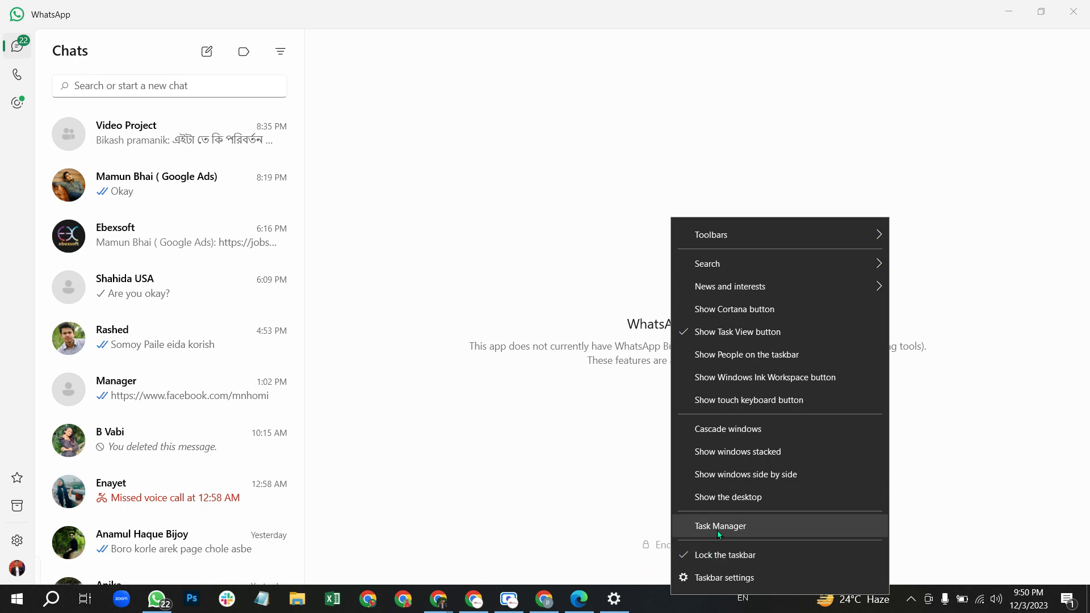
right_click(659, 600)
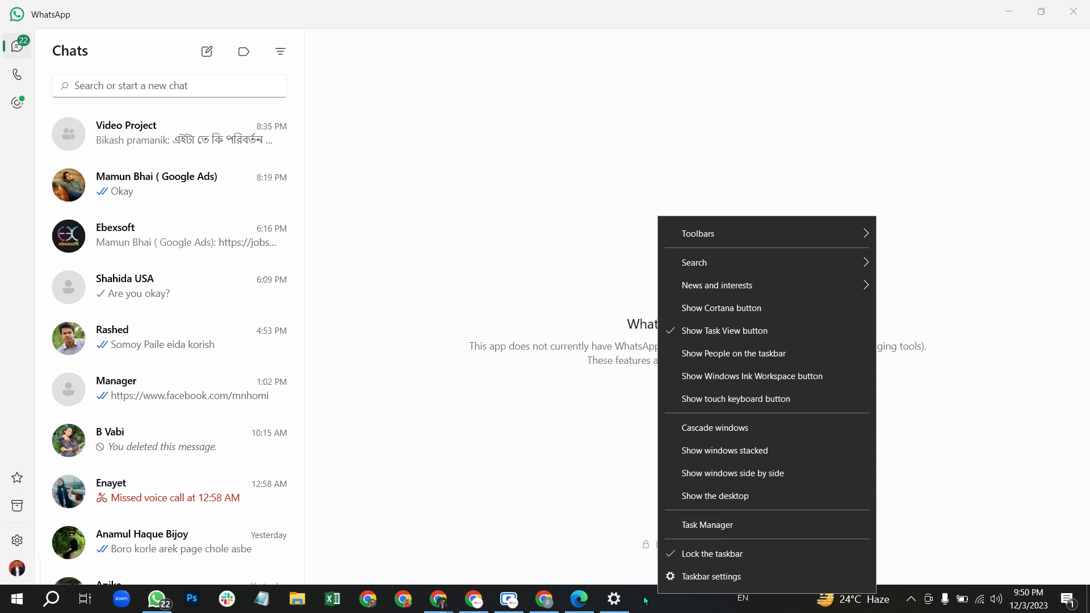
left_click(675, 594)
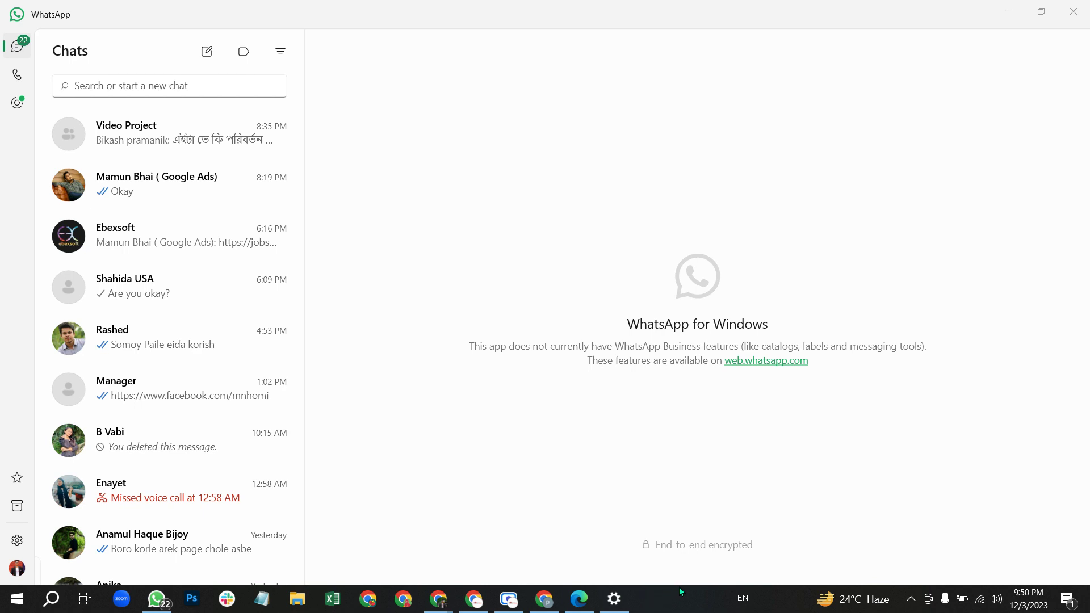
right_click(703, 591)
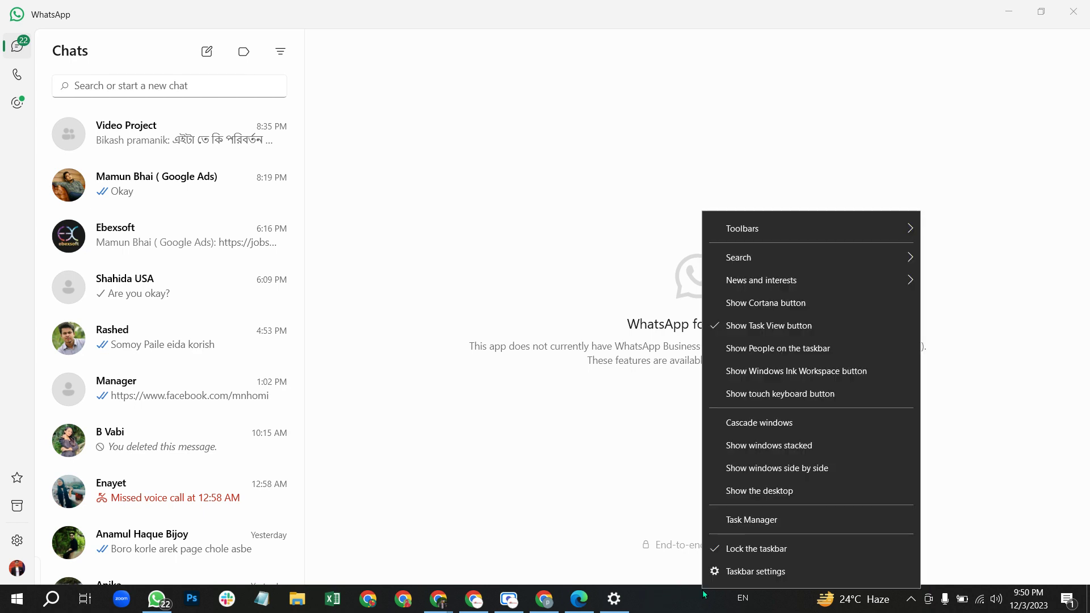
left_click(752, 521)
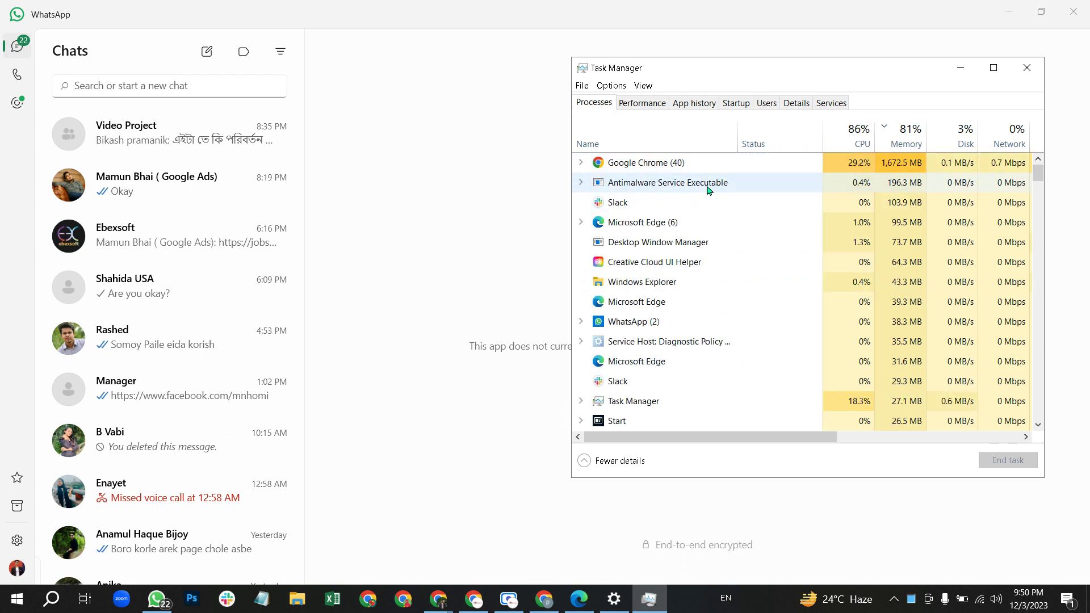
Step: End the Microsoft Edge (6) and Creative Cloud UI Helper (64.3 MB) tasks and close Task Manager
left_click(687, 225)
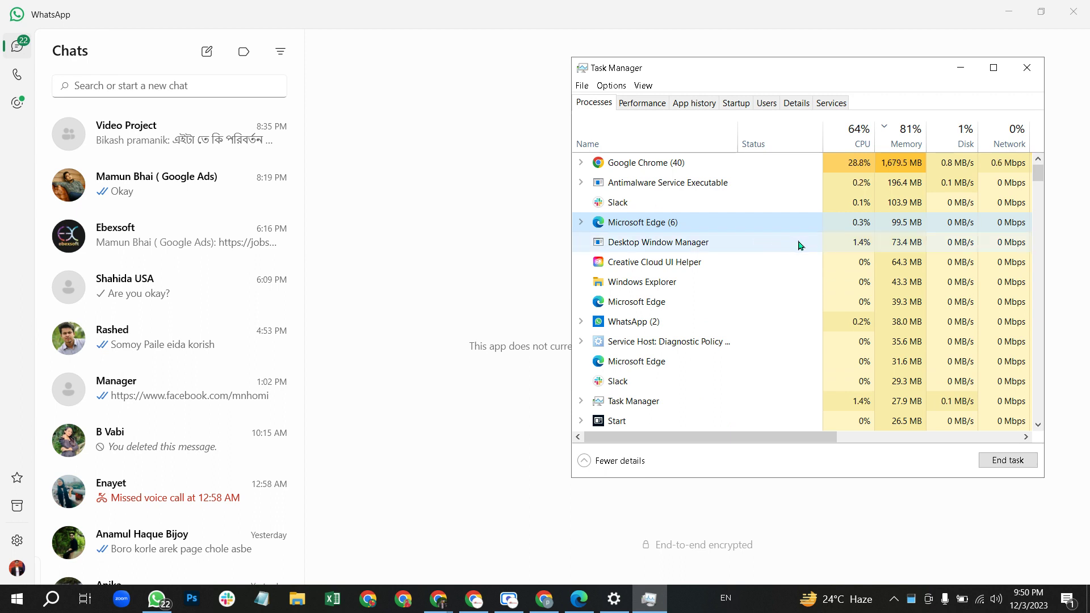
left_click(1010, 460)
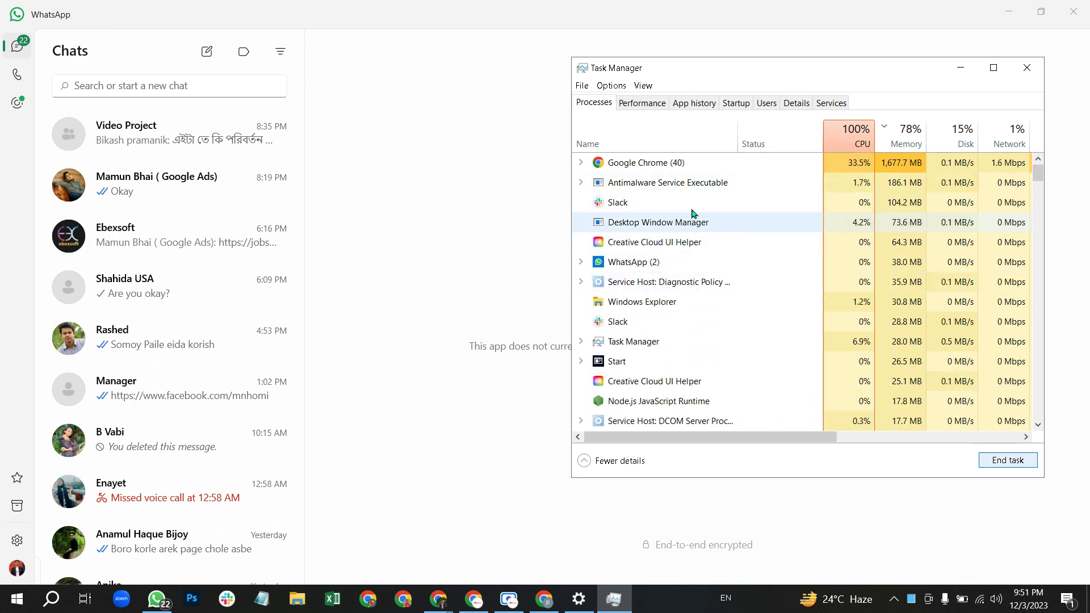
left_click(682, 245)
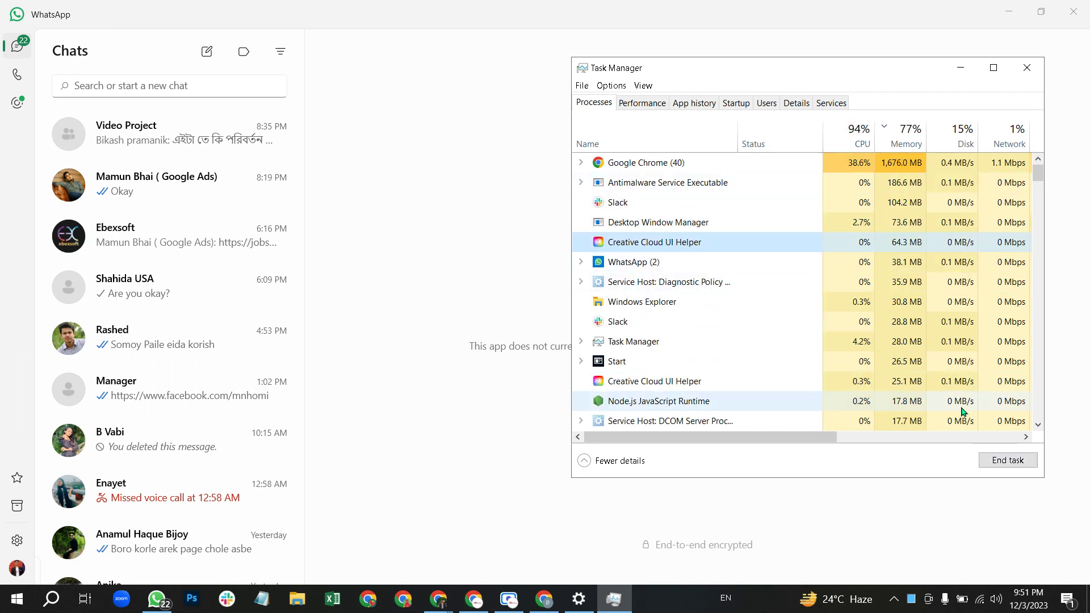
left_click(1006, 460)
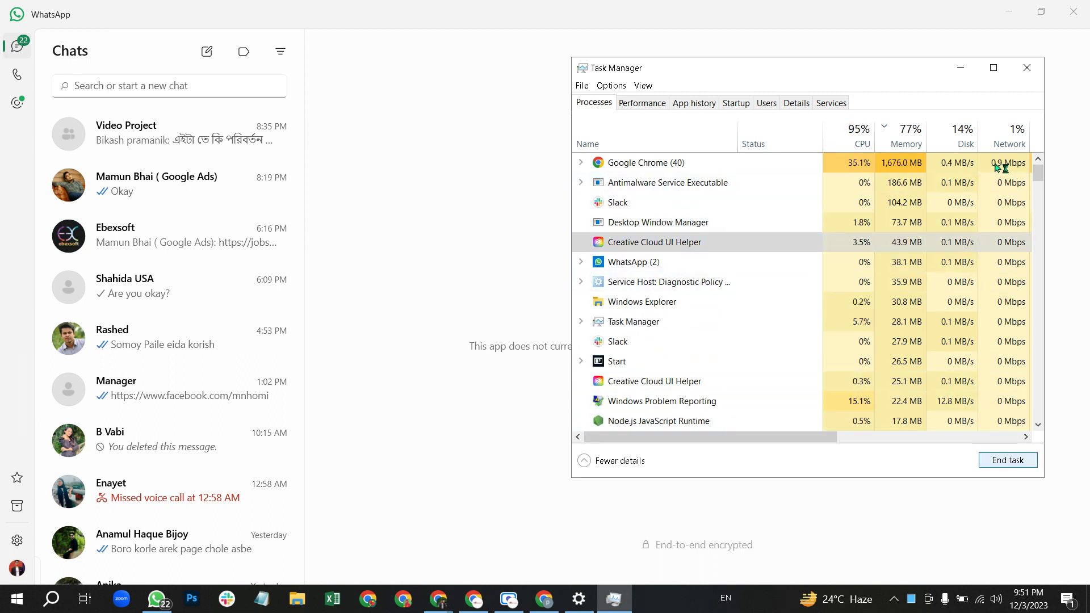
left_click(1027, 69)
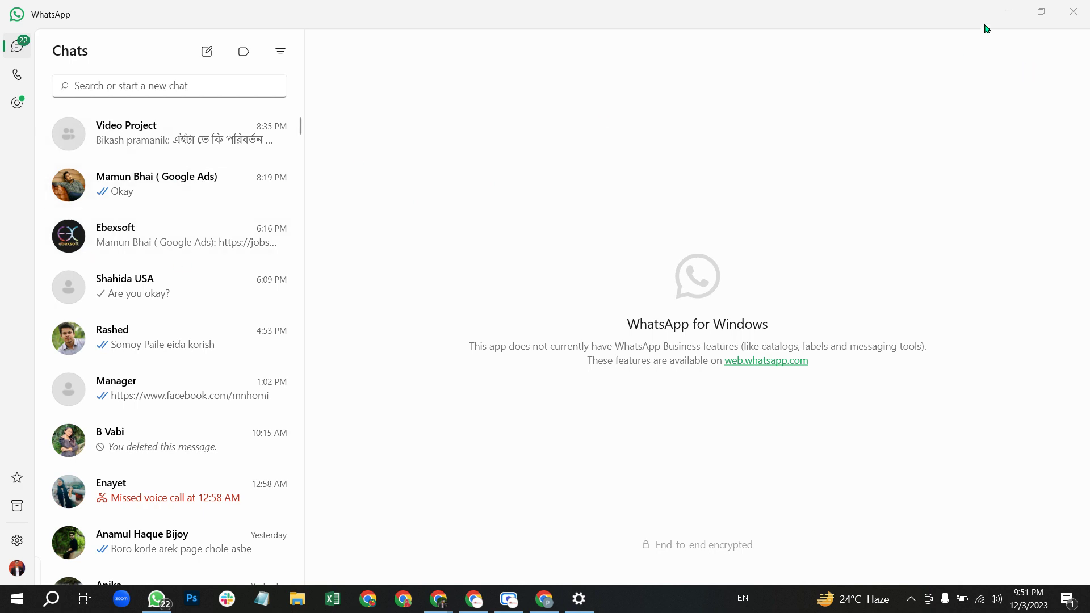
Step: Open the WhatsApp chat with the Google Ads contact and look over its latest messages
left_click(126, 185)
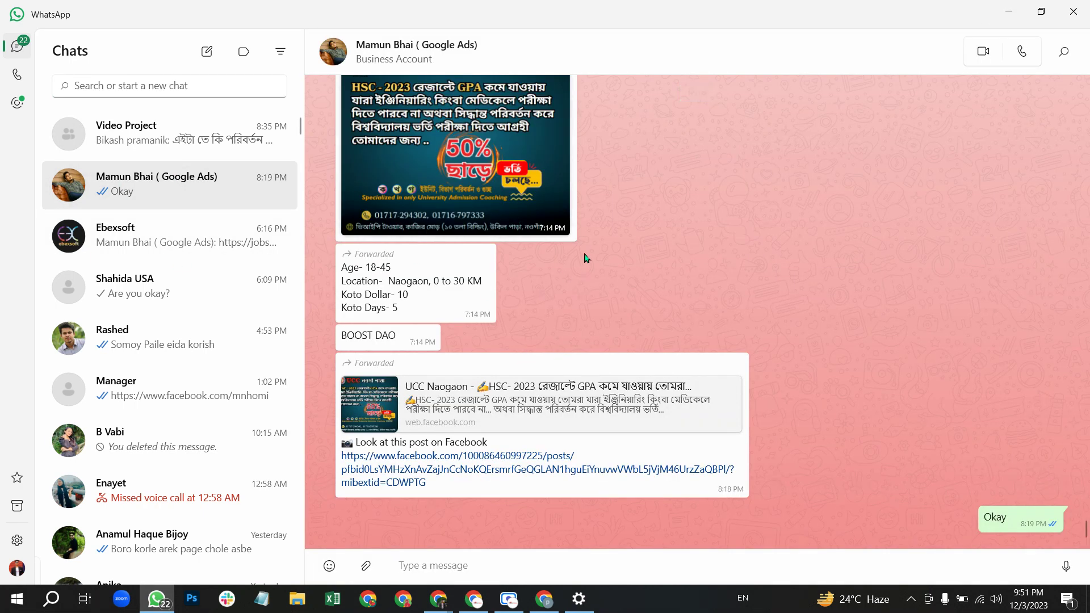
scroll(586, 258, "up", 2)
scroll(586, 258, "down", 1)
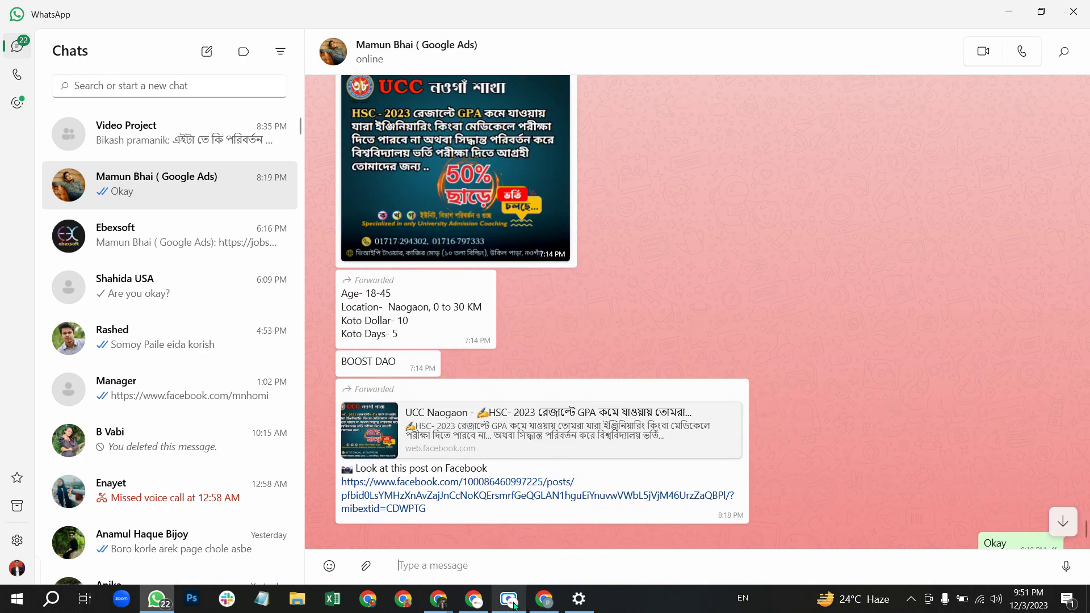
Step: Switch to the Chrome window with the Facebook group and hide the Screen Recorder's screen-sharing notice
mouse_move(438, 599)
left_click(267, 539)
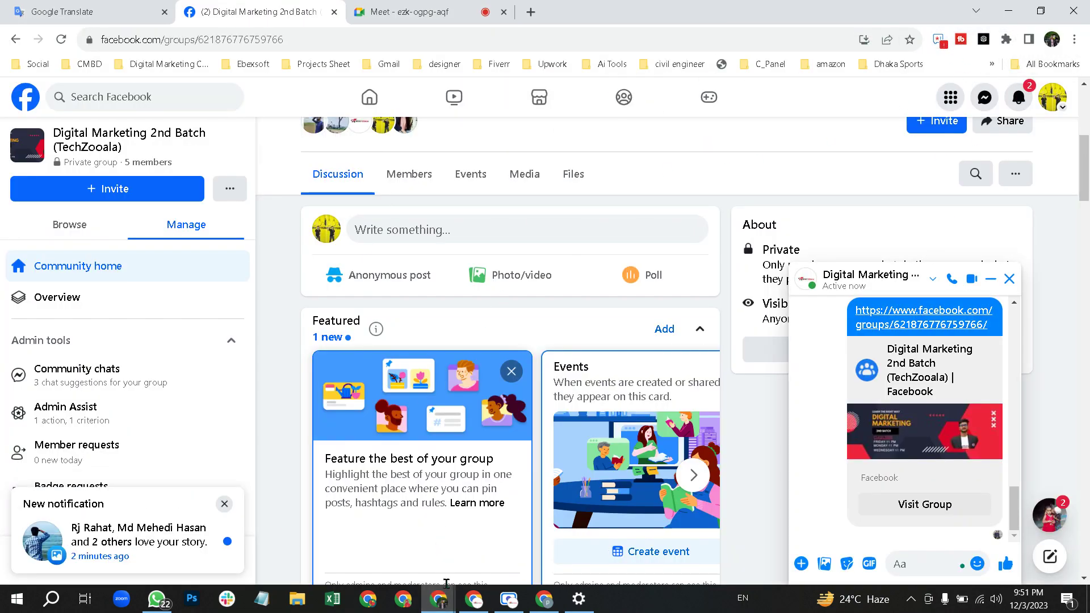
left_click(472, 559)
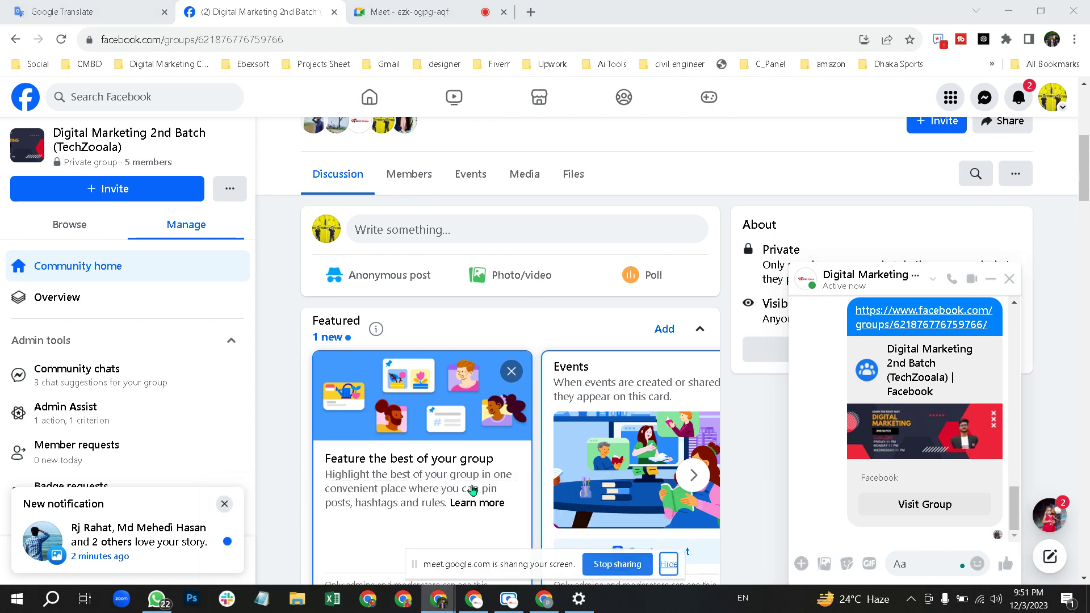
mouse_move(474, 597)
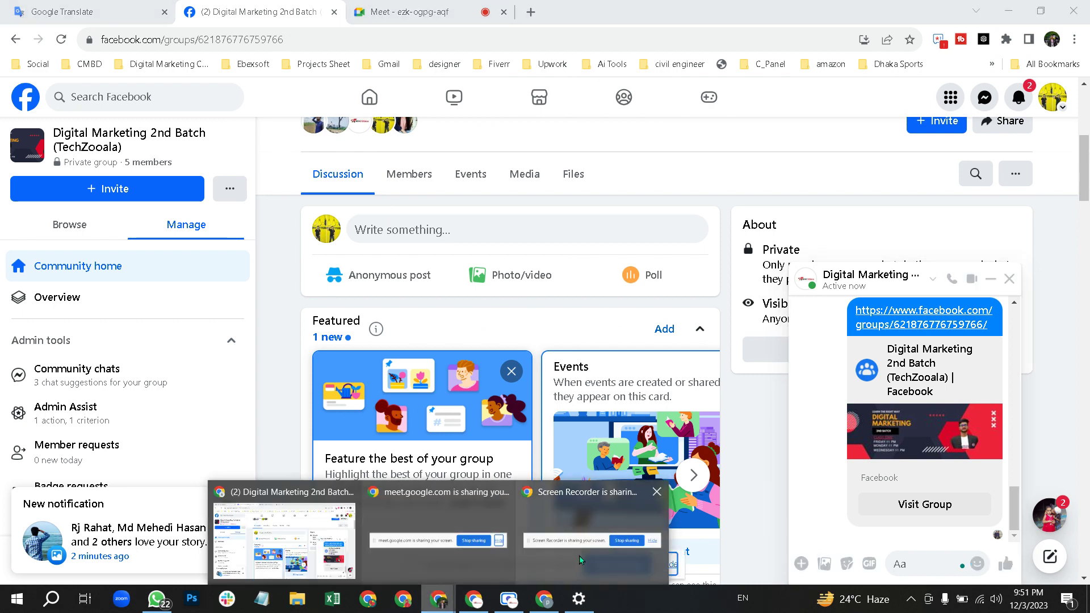
left_click(653, 499)
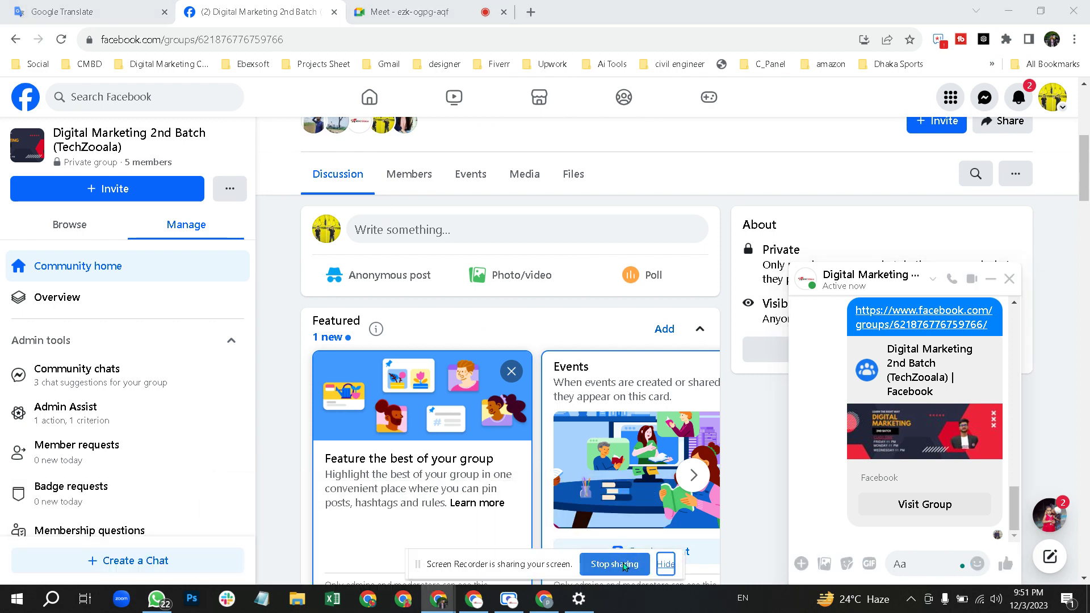
left_click(663, 564)
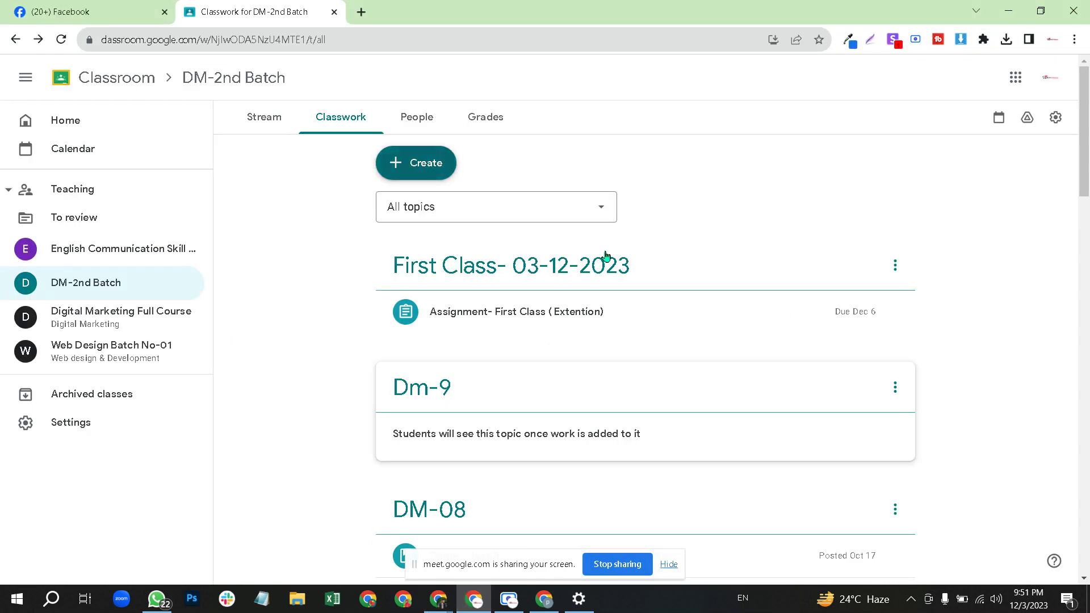
Step: Return to the Google Classroom window and bring up the running Scre.io recorder, closing the extra recorder window
left_click(474, 599)
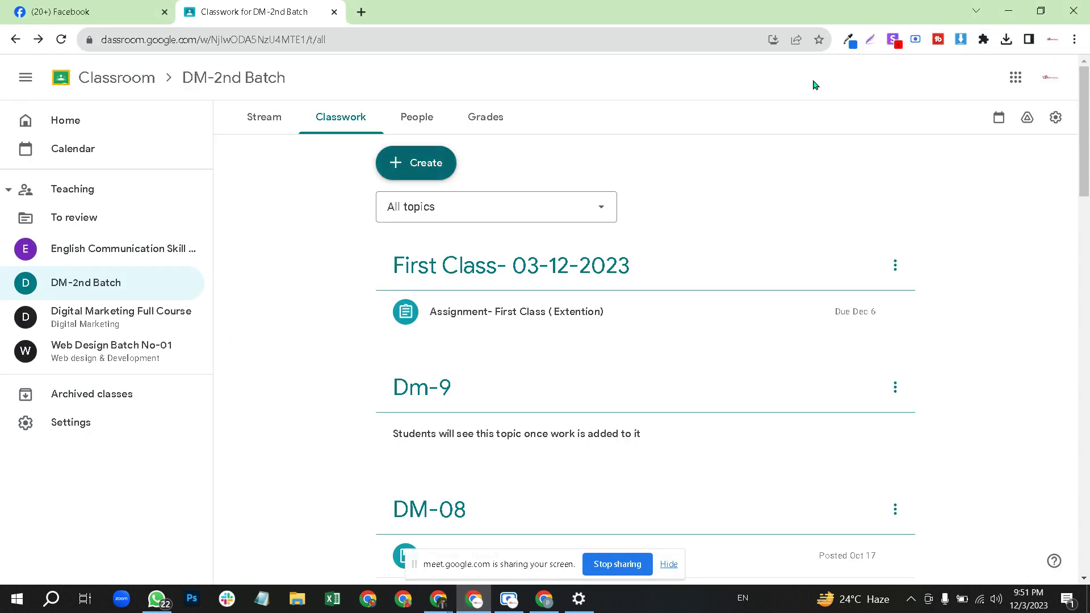
left_click(915, 40)
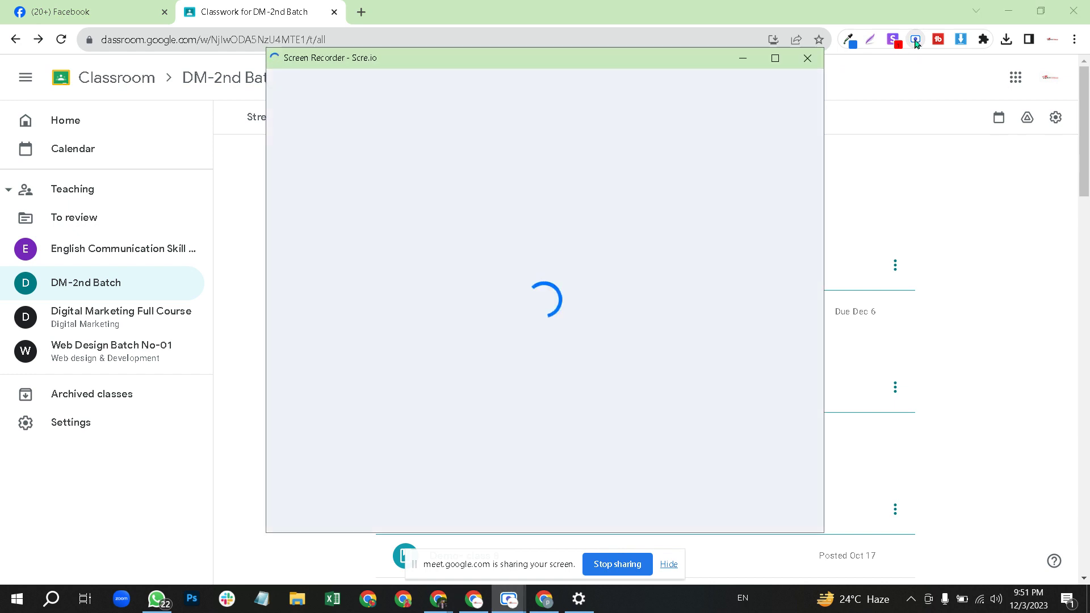
left_click(806, 59)
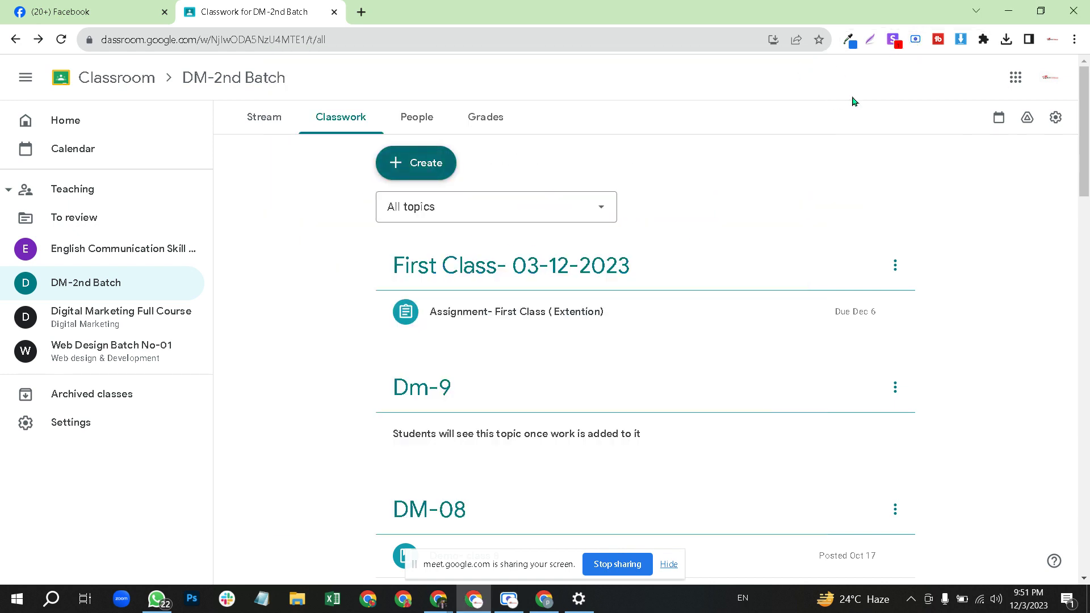
left_click(517, 594)
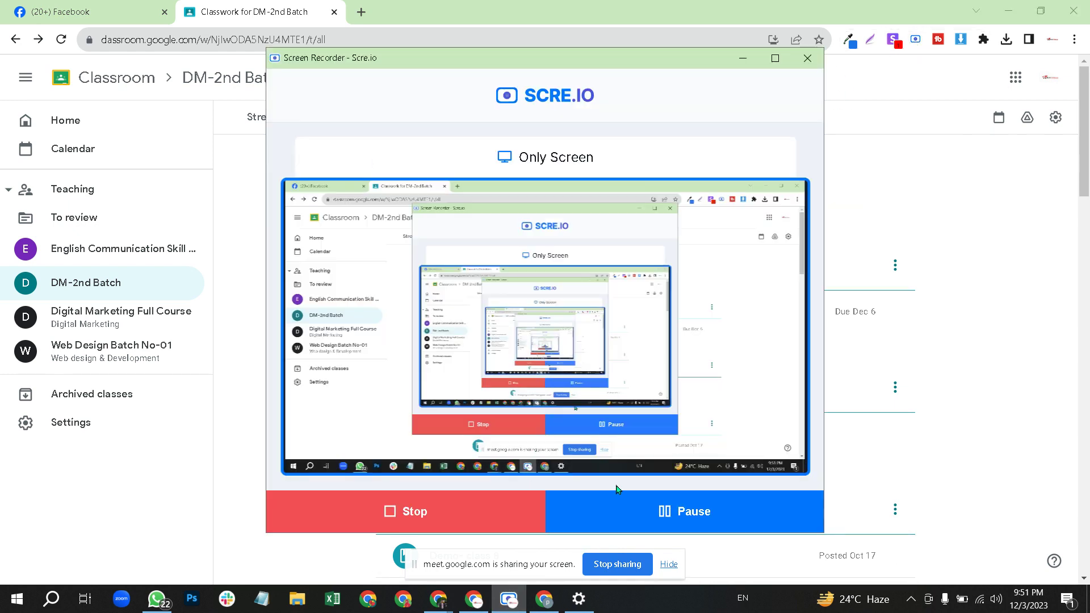